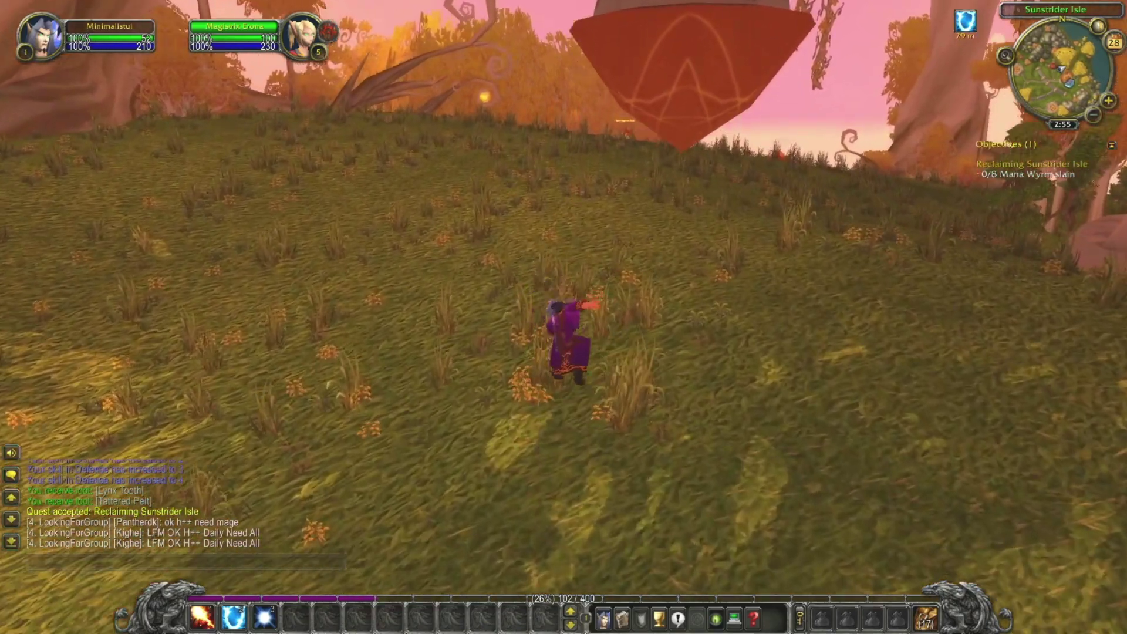
pyautogui.press('w')
pyautogui.press('Tab')
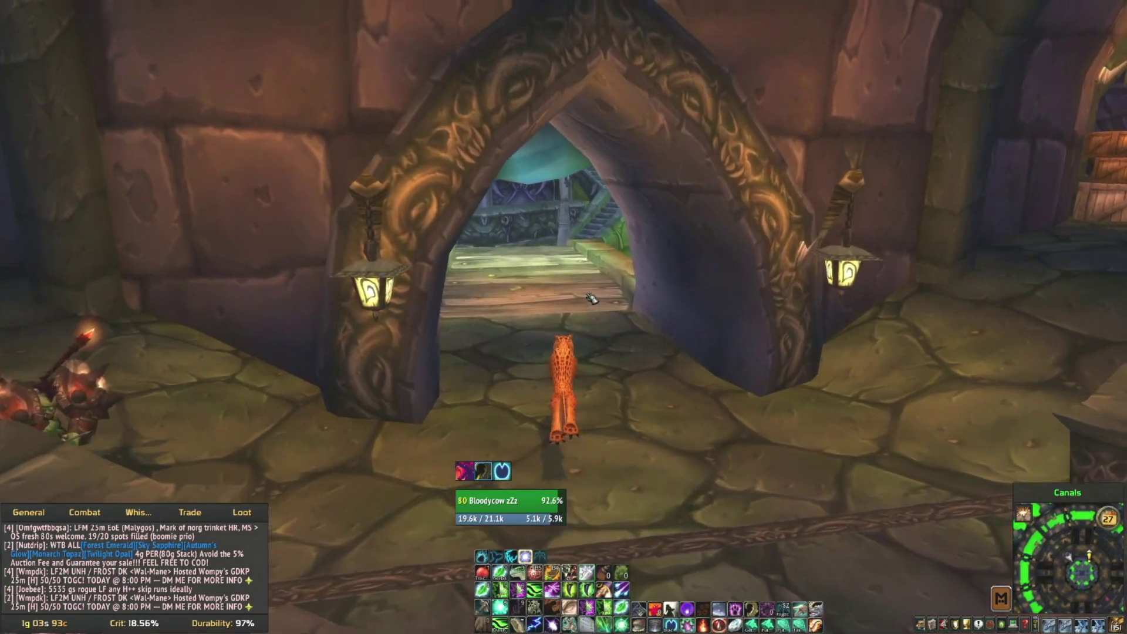
# - Run the character through the Trade Quarter to the guild vault and look through its stored items
pyautogui.press('w')
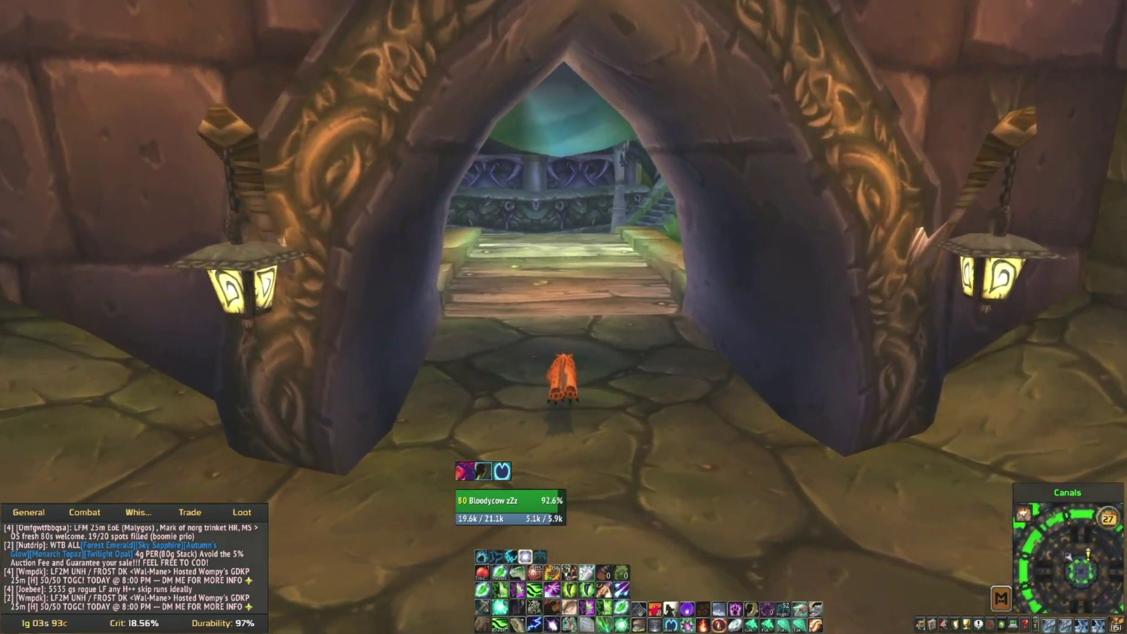
pyautogui.press('w')
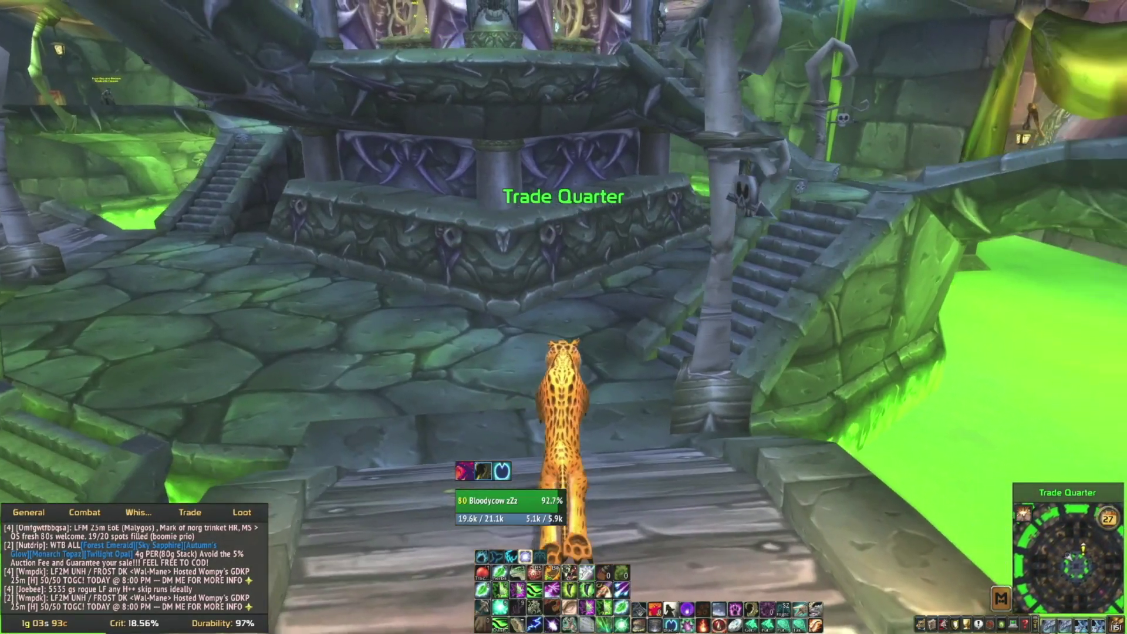
pyautogui.press('w')
pyautogui.press('d')
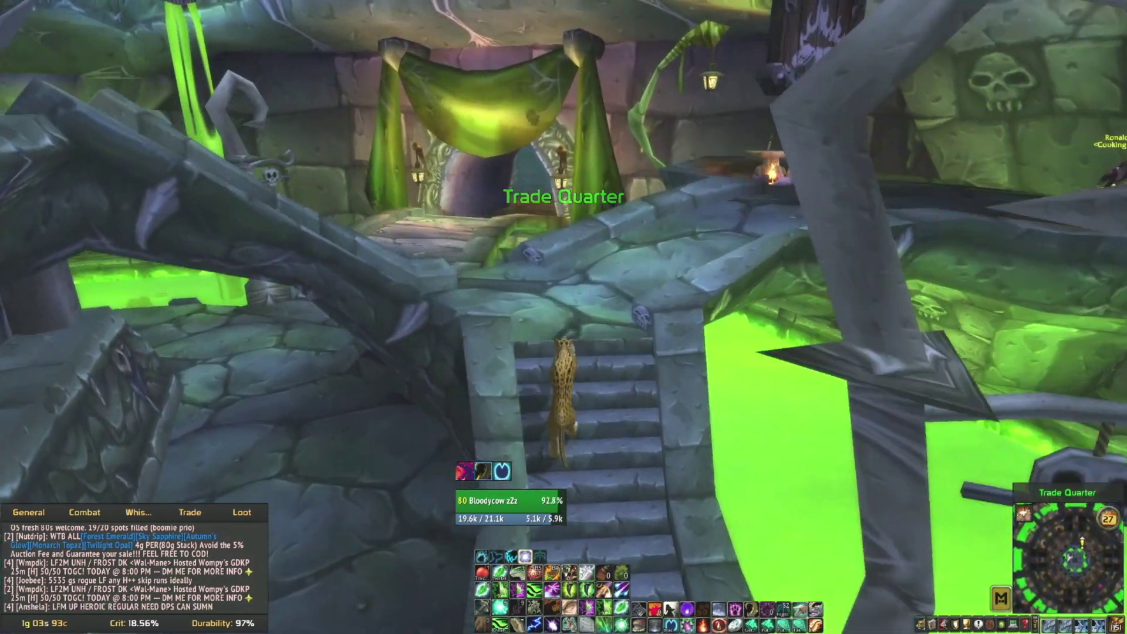
pyautogui.press('w')
pyautogui.press('d')
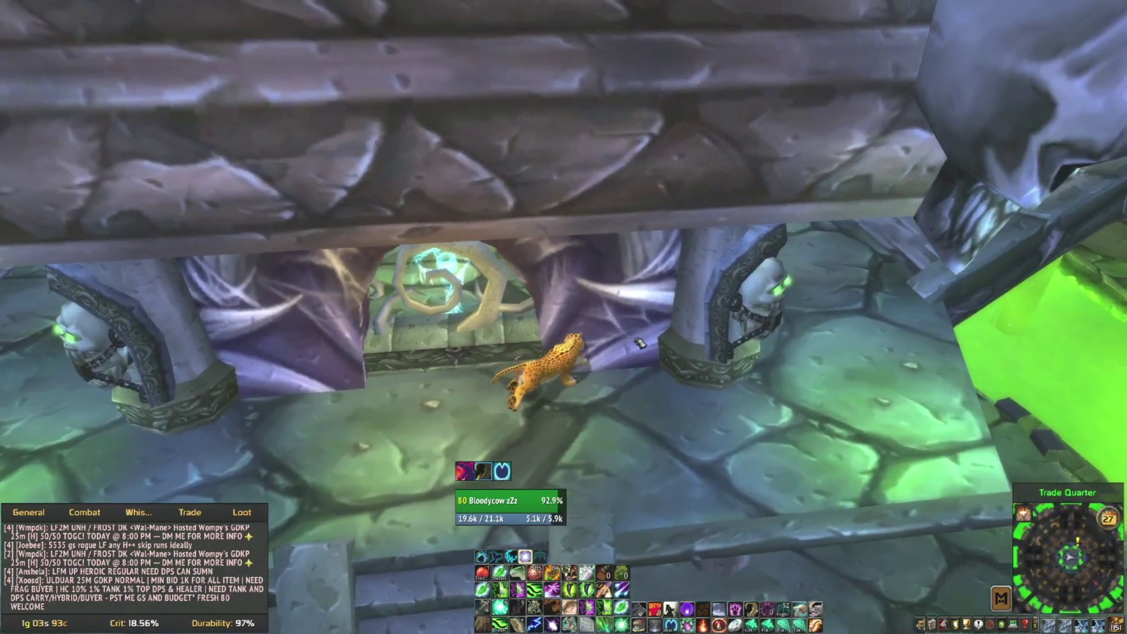
pyautogui.rightClick(578, 307)
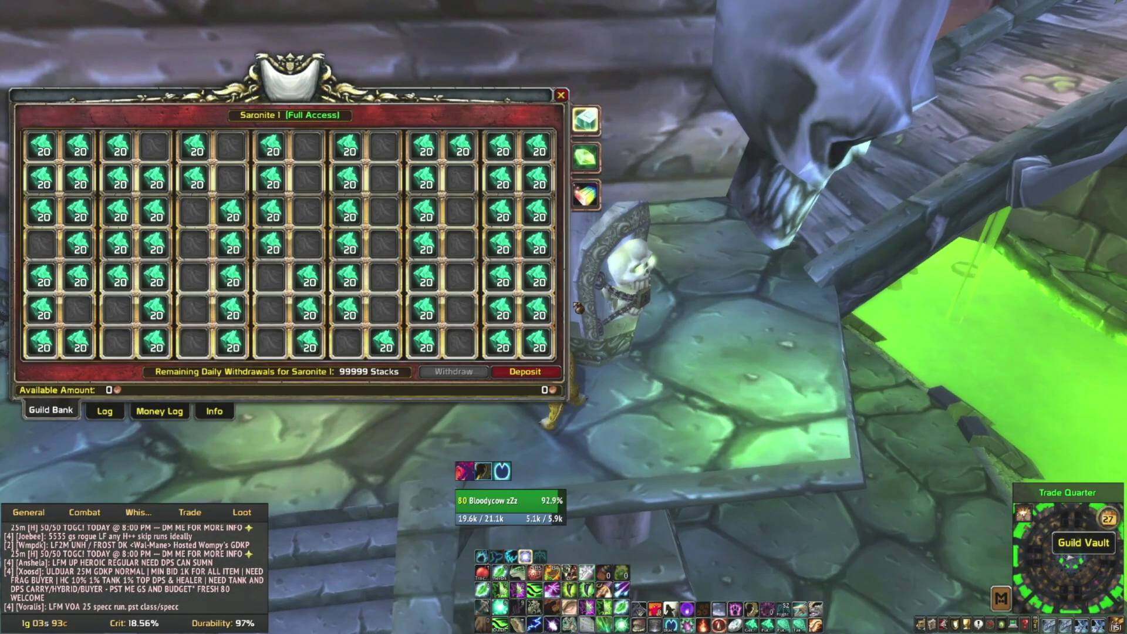
pyautogui.click(585, 157)
pyautogui.click(587, 195)
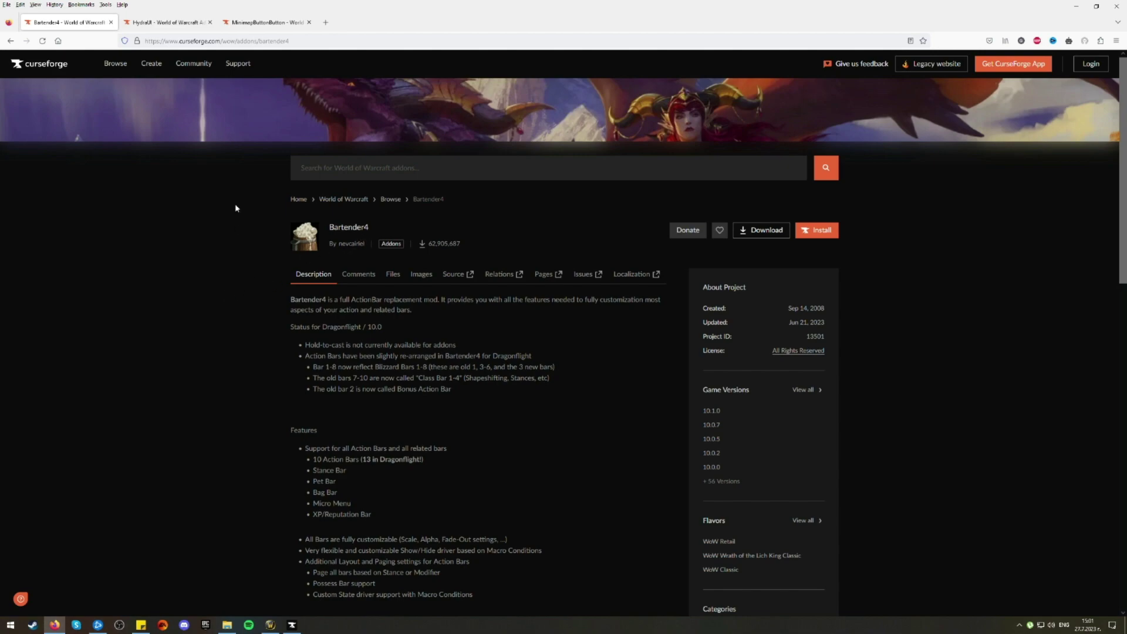
# - Switch to the browser and view the HydraUI and MinimapButtonButton addon pages on CurseForge
pyautogui.click(167, 22)
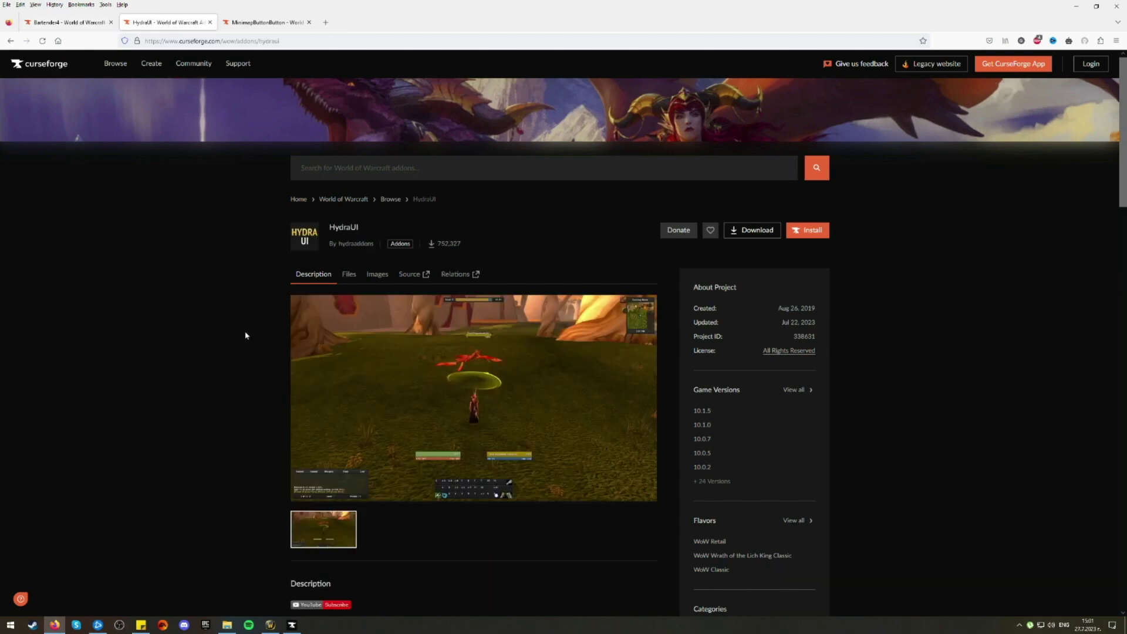
pyautogui.click(261, 23)
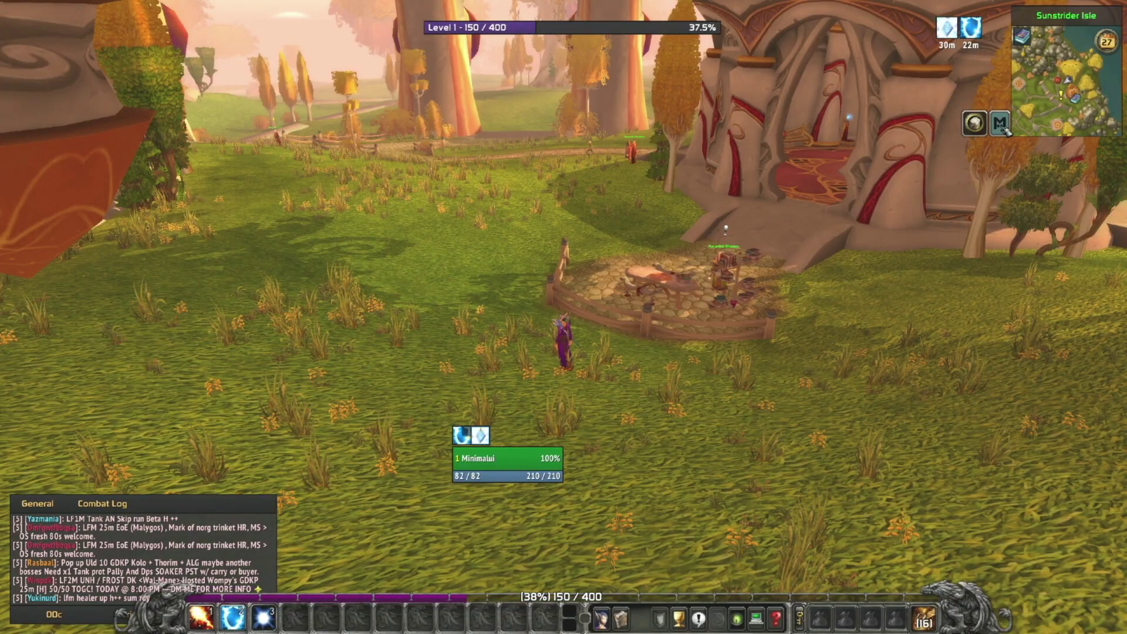
# - In the Bartender4 settings, disable the Reputation Bar, the XP Bar and the Blizzard Art Bar
pyautogui.click(974, 123)
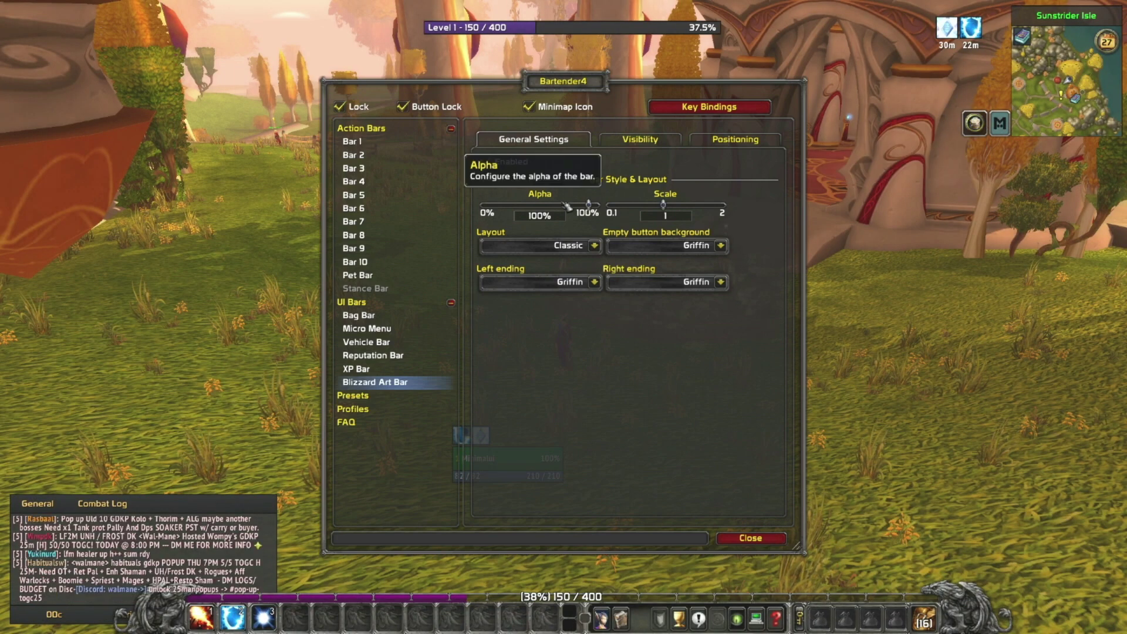
pyautogui.click(366, 143)
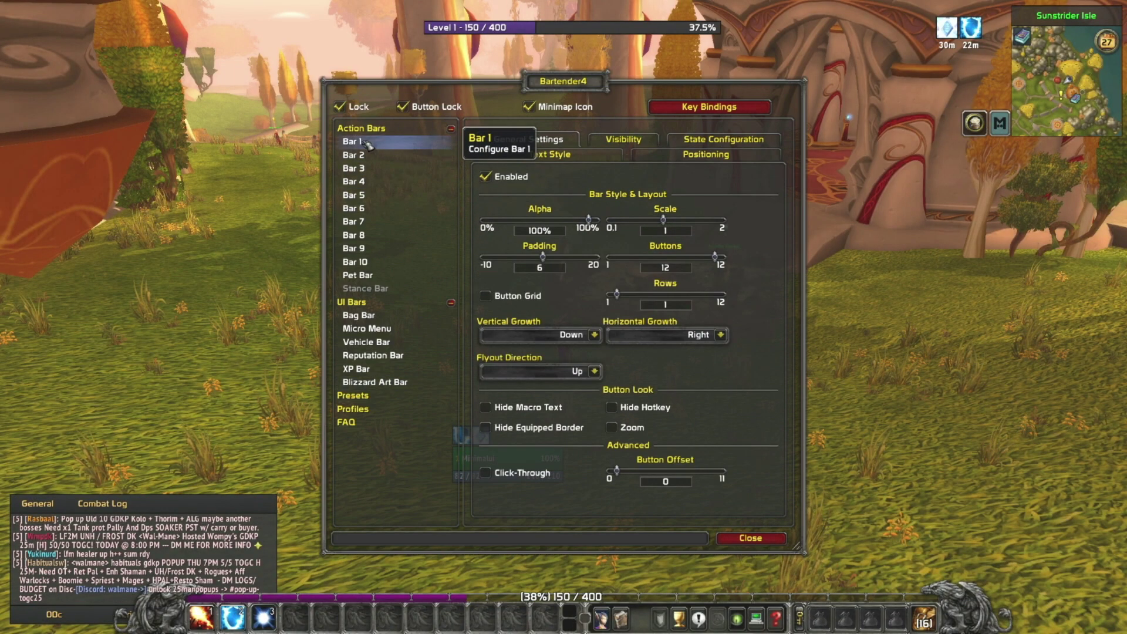
pyautogui.click(395, 359)
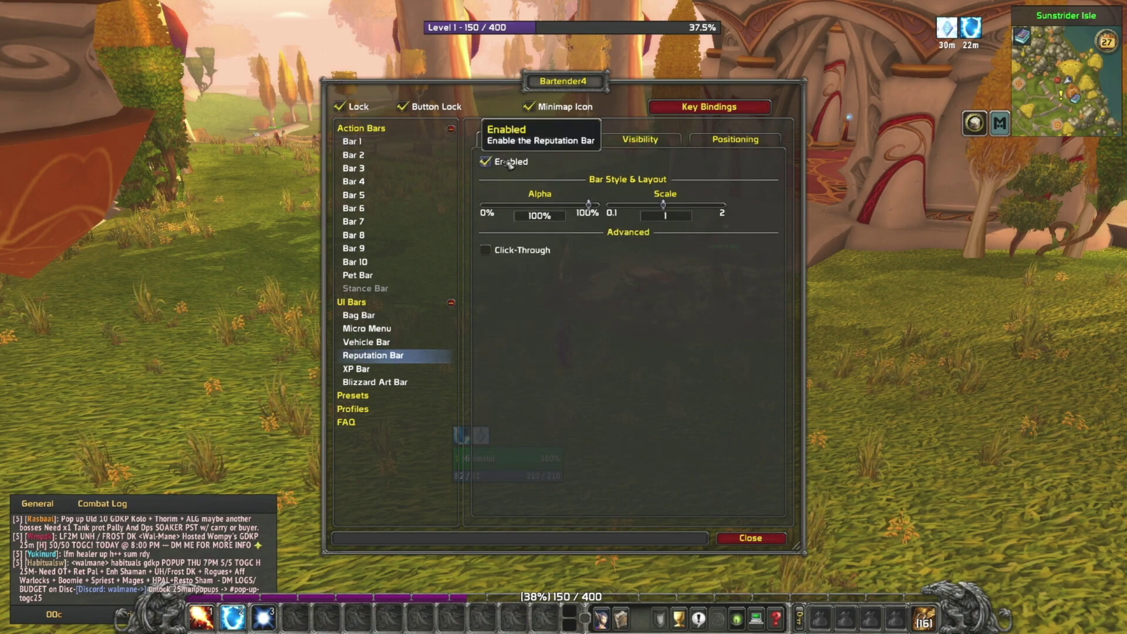
pyautogui.click(485, 162)
pyautogui.click(410, 369)
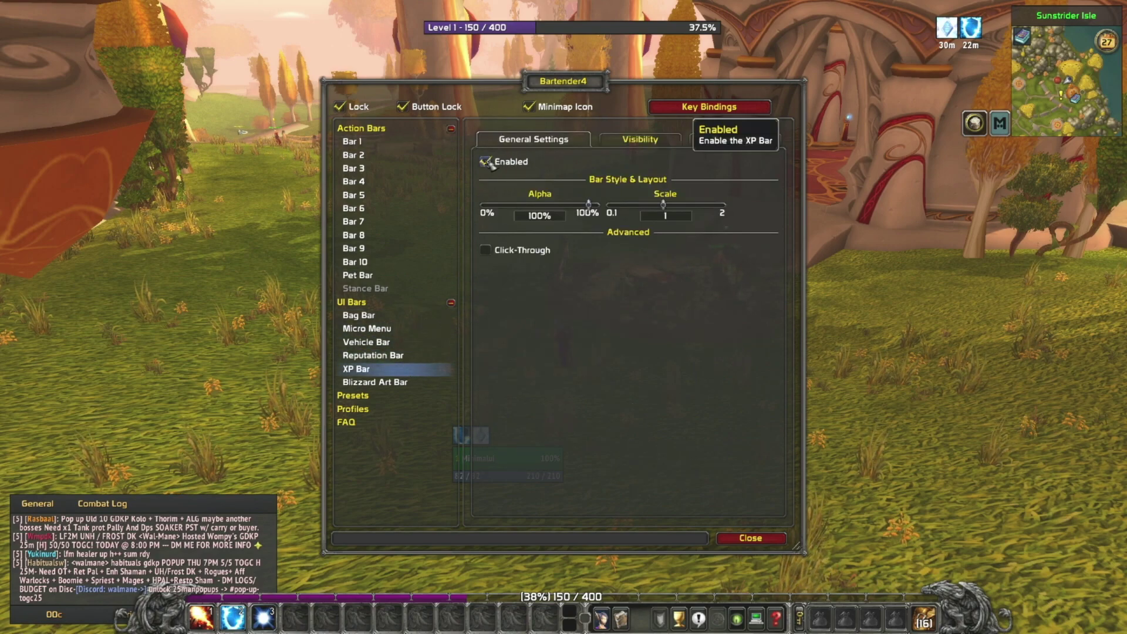
pyautogui.click(485, 161)
pyautogui.click(420, 384)
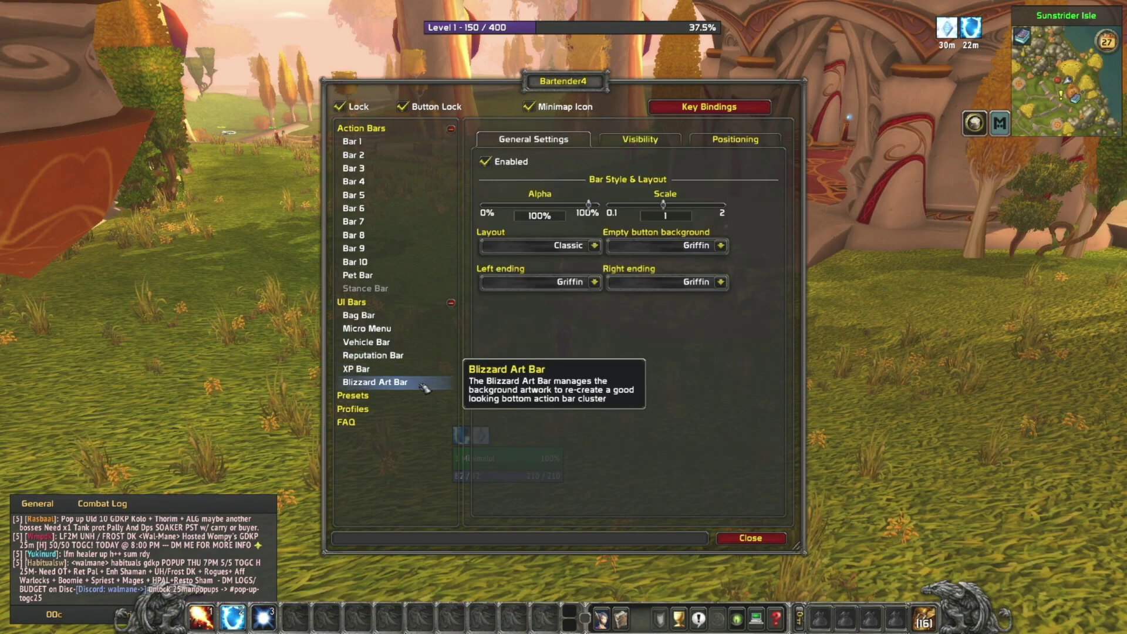
pyautogui.click(486, 162)
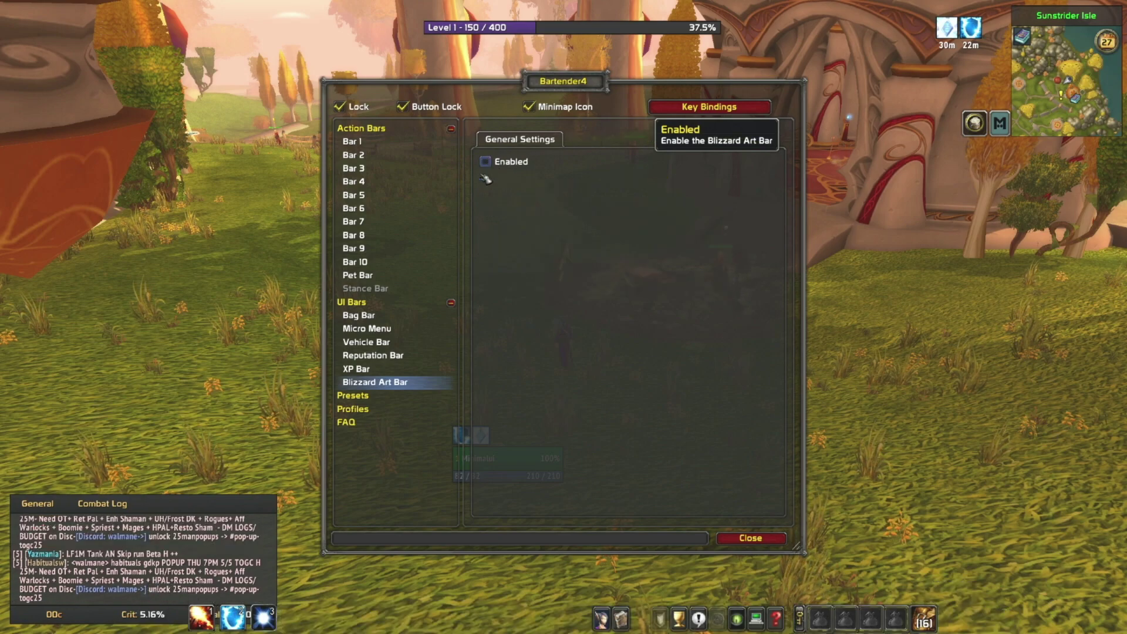
# - Unlock the bars, set Bars 1, 5 and 6 to 4 rows each, and lay them out along the game view's lower edge
pyautogui.click(374, 144)
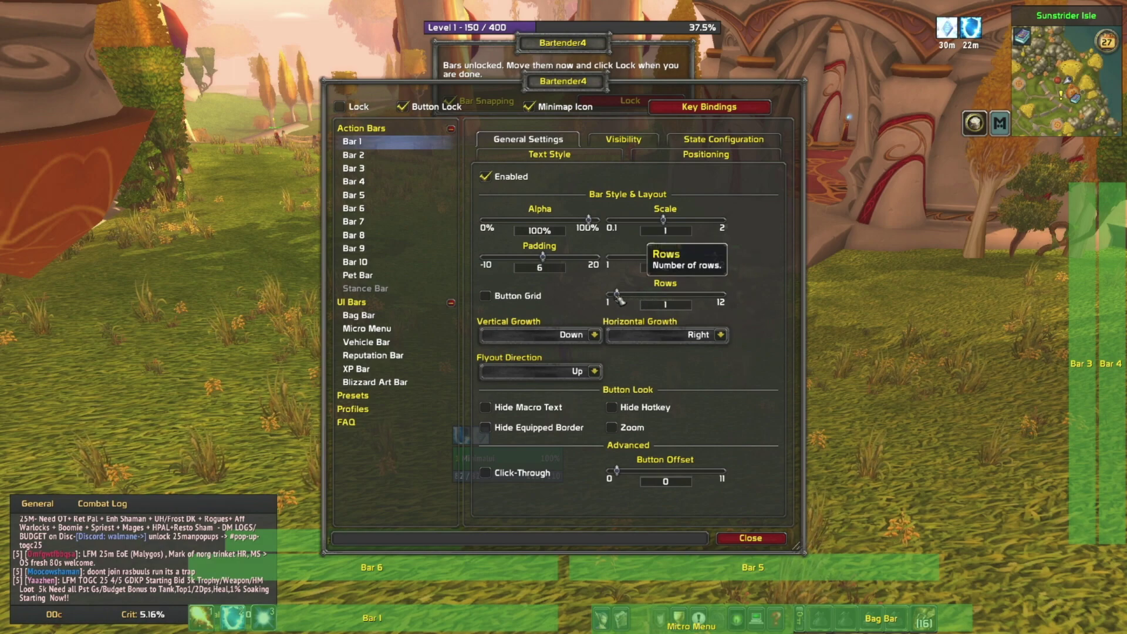
pyautogui.moveTo(617, 298); pyautogui.dragTo(647, 301)
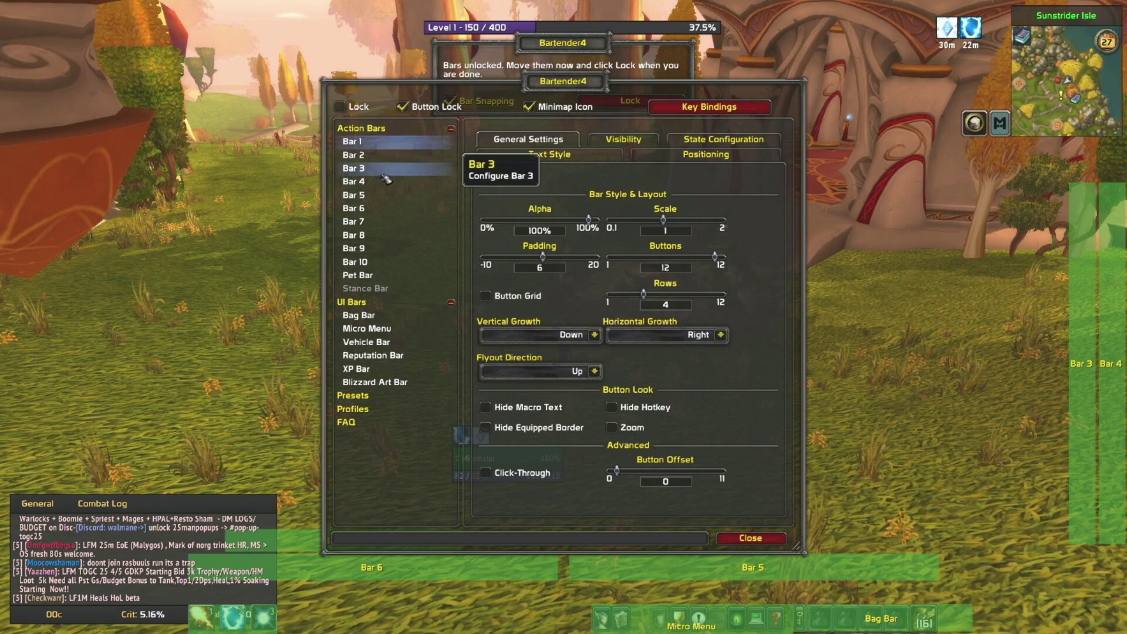
pyautogui.click(382, 196)
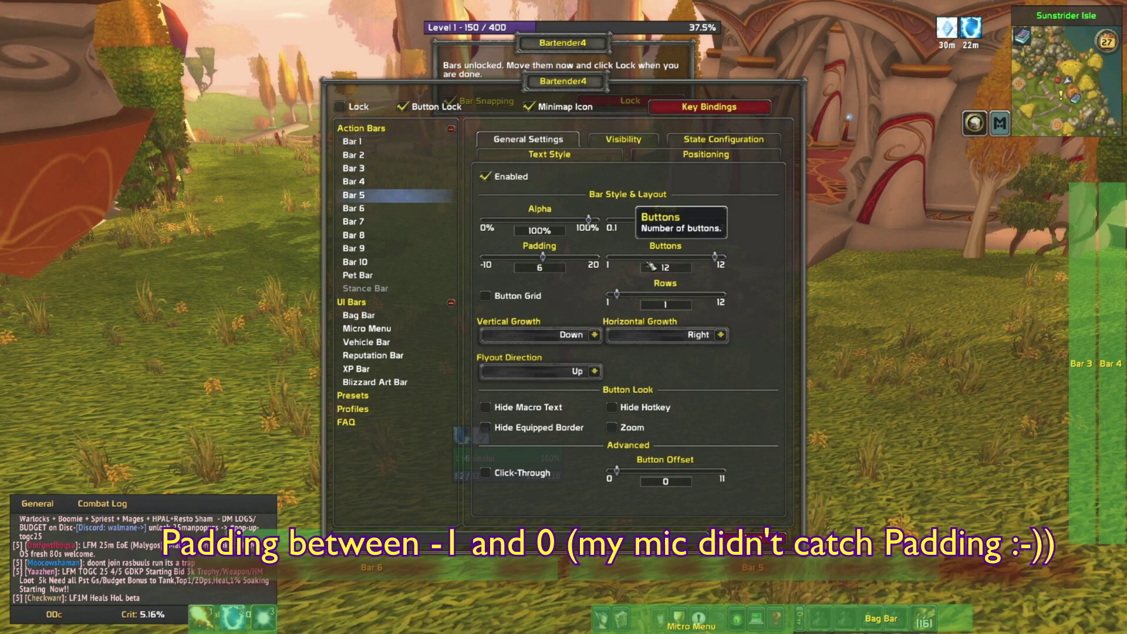
pyautogui.moveTo(618, 295); pyautogui.dragTo(646, 302)
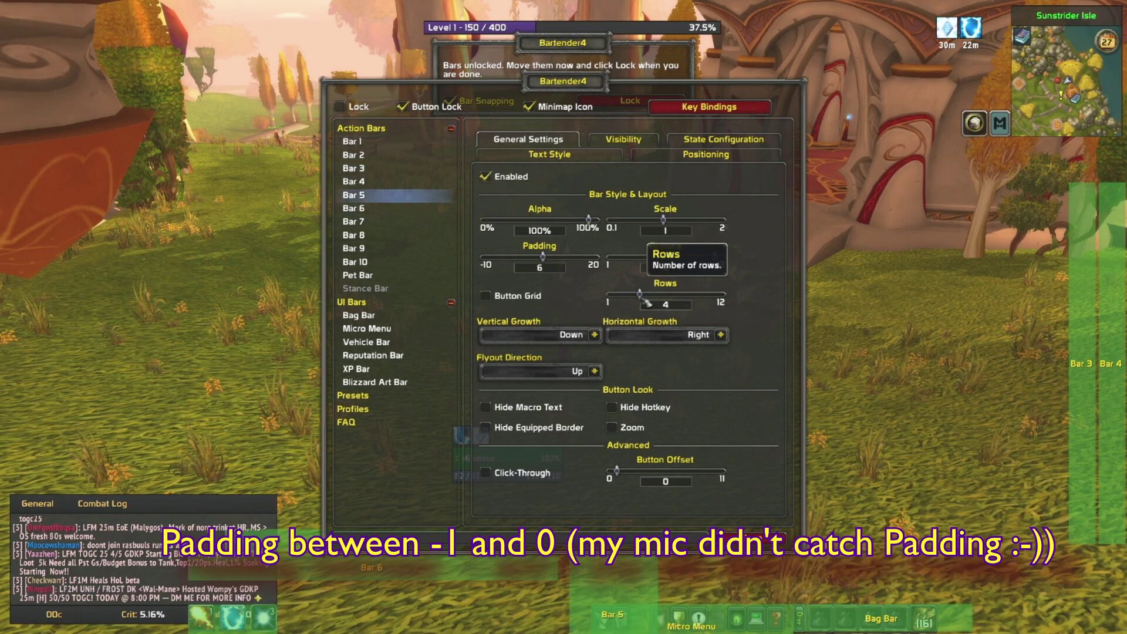
pyautogui.click(354, 208)
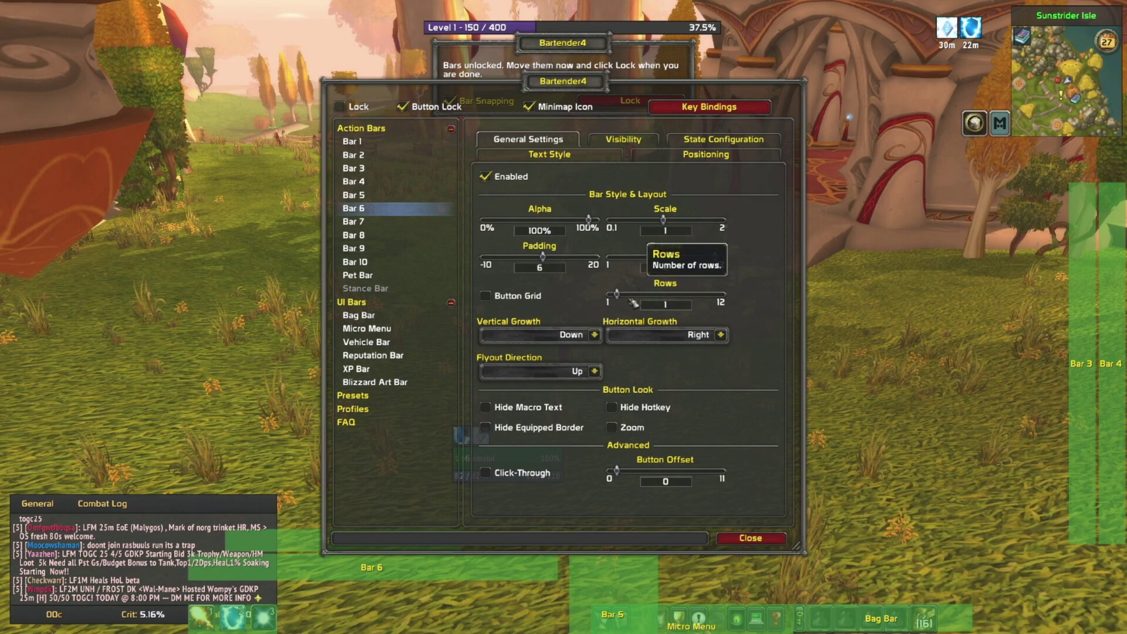
pyautogui.moveTo(633, 303); pyautogui.dragTo(644, 302)
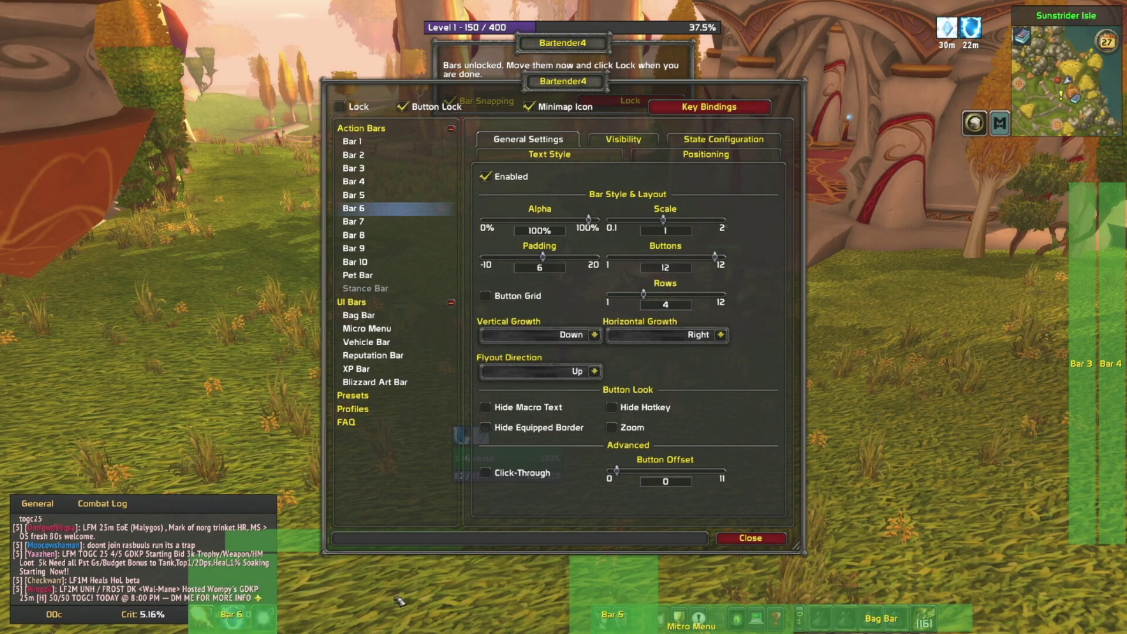
pyautogui.moveTo(216, 627); pyautogui.dragTo(429, 580)
pyautogui.moveTo(252, 630); pyautogui.dragTo(502, 596)
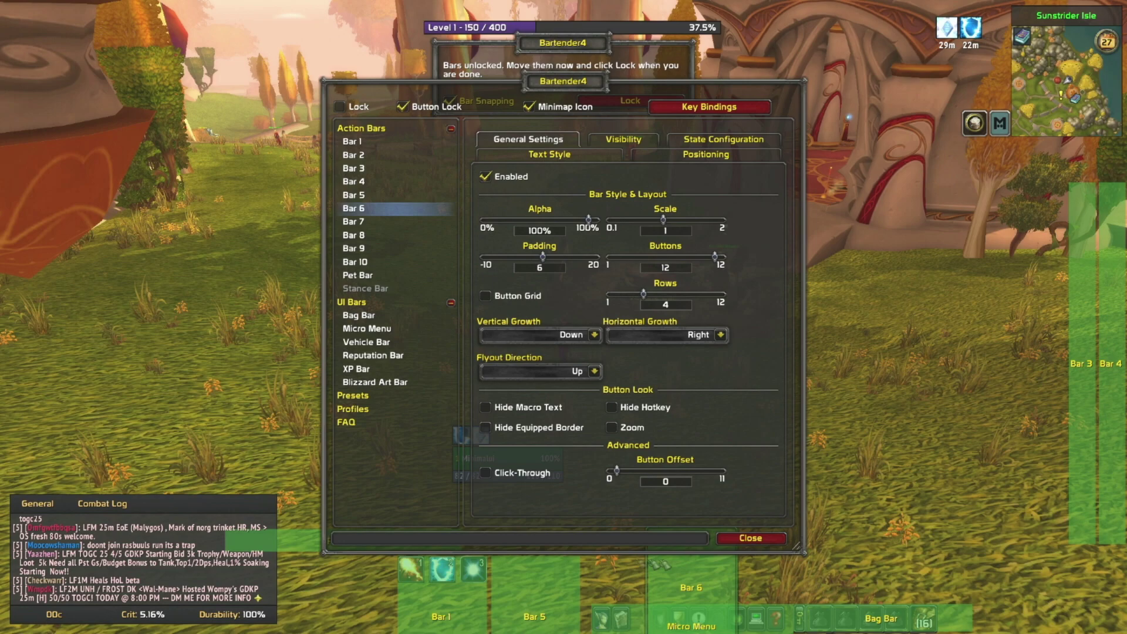
# - Set the scale to 0.65 and the padding to -1 for Bar 1, Bar 5 and Bar 6
pyautogui.click(352, 141)
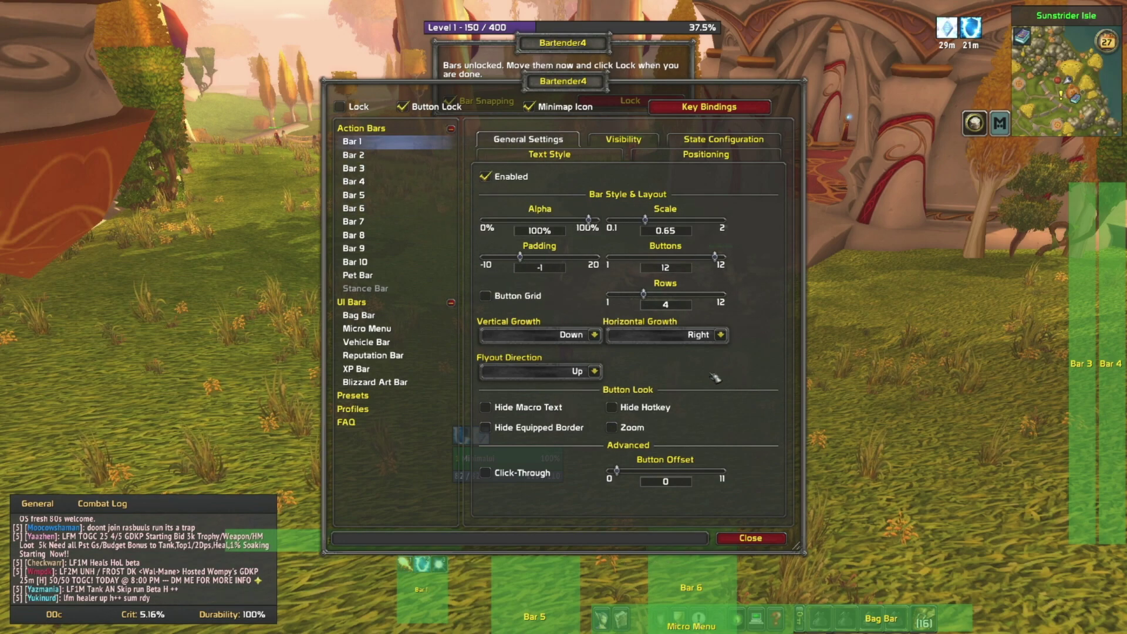
pyautogui.click(403, 196)
pyautogui.moveTo(663, 219); pyautogui.dragTo(645, 219)
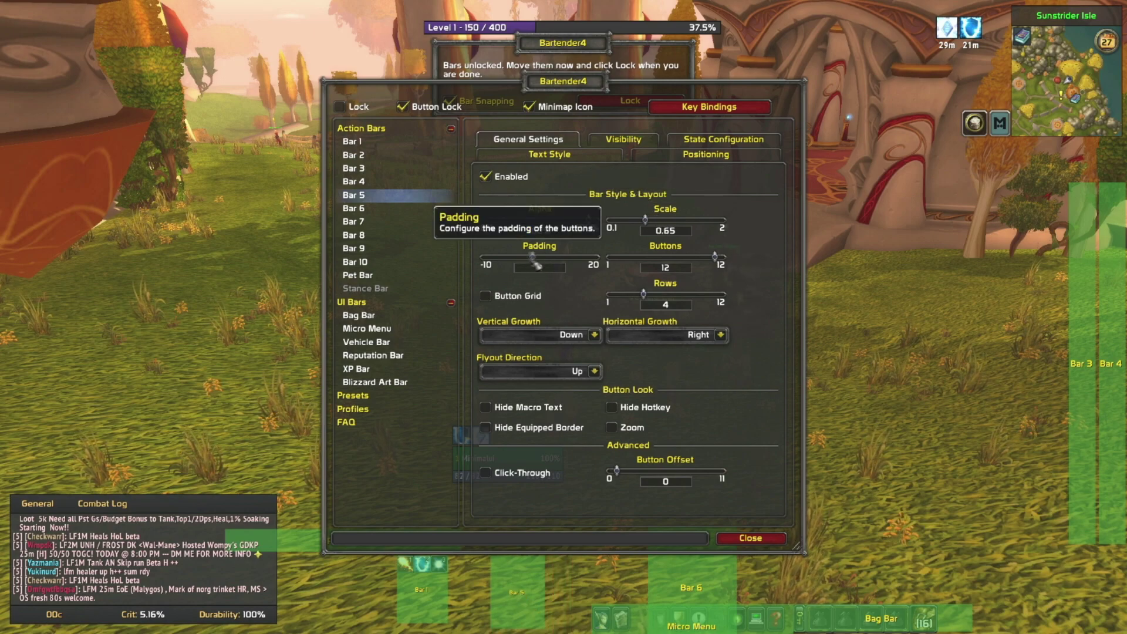
pyautogui.moveTo(542, 257); pyautogui.dragTo(522, 258)
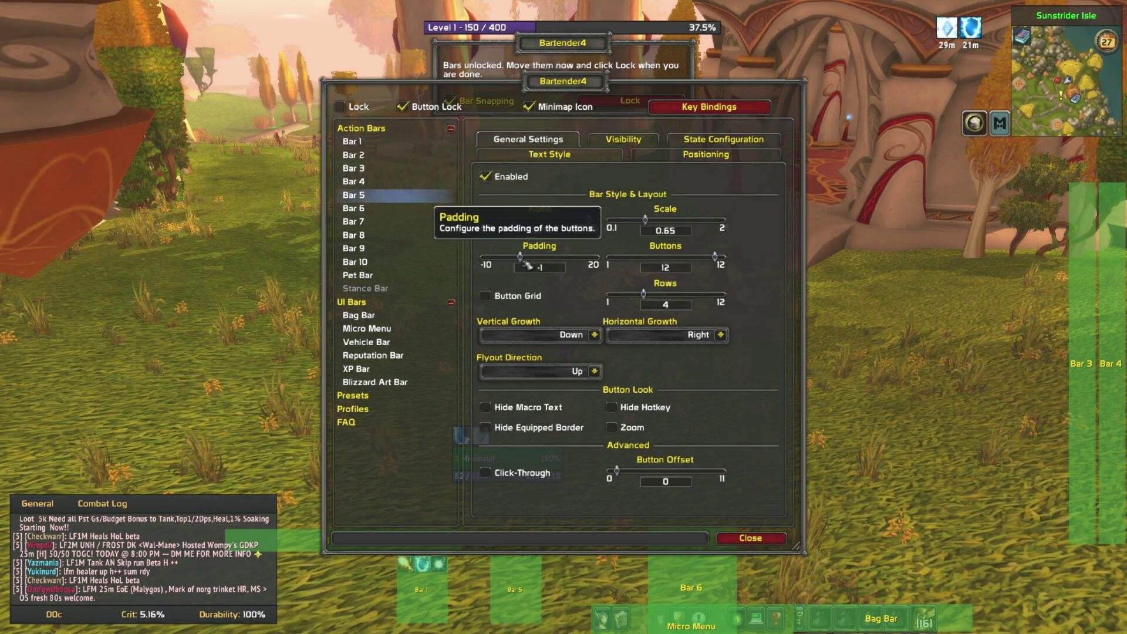
pyautogui.click(358, 209)
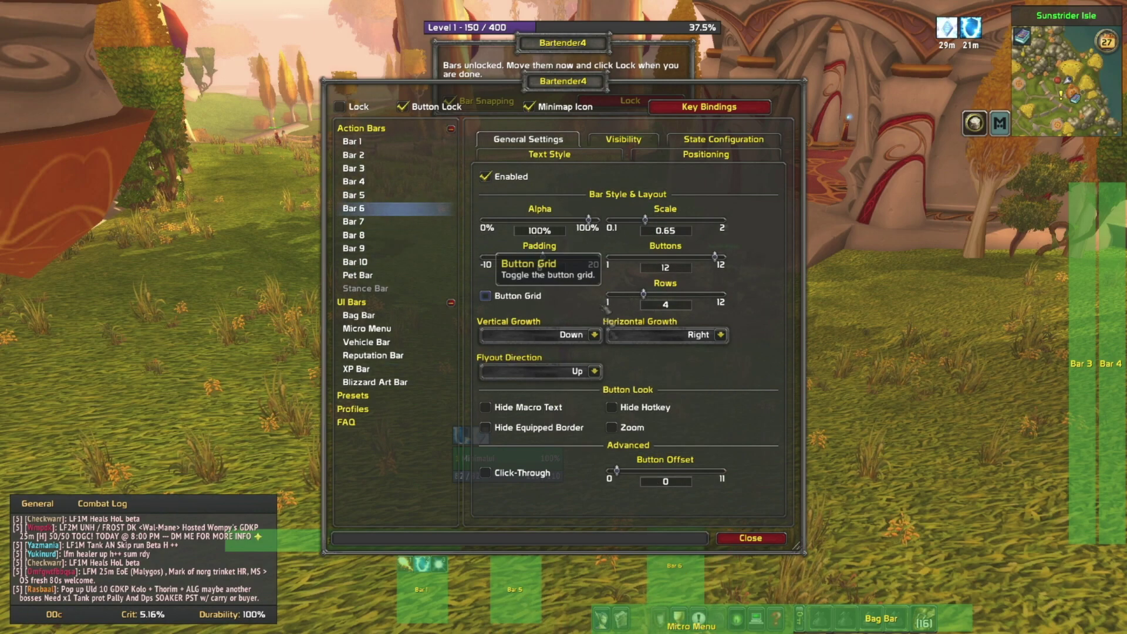
pyautogui.moveTo(541, 261); pyautogui.dragTo(520, 259)
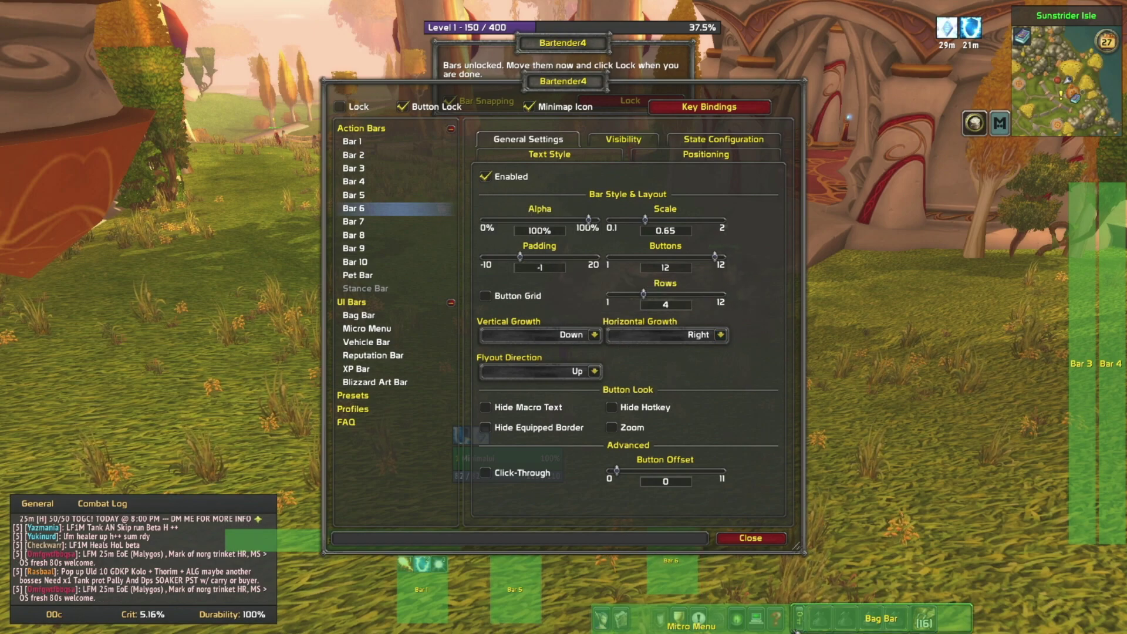
# - Arrange Bars 1, 5 and 6 edge to edge in one block centred below the player's health frame
pyautogui.moveTo(429, 603); pyautogui.dragTo(570, 619)
pyautogui.press('Escape')
pyautogui.scroll(3, 643, 433)
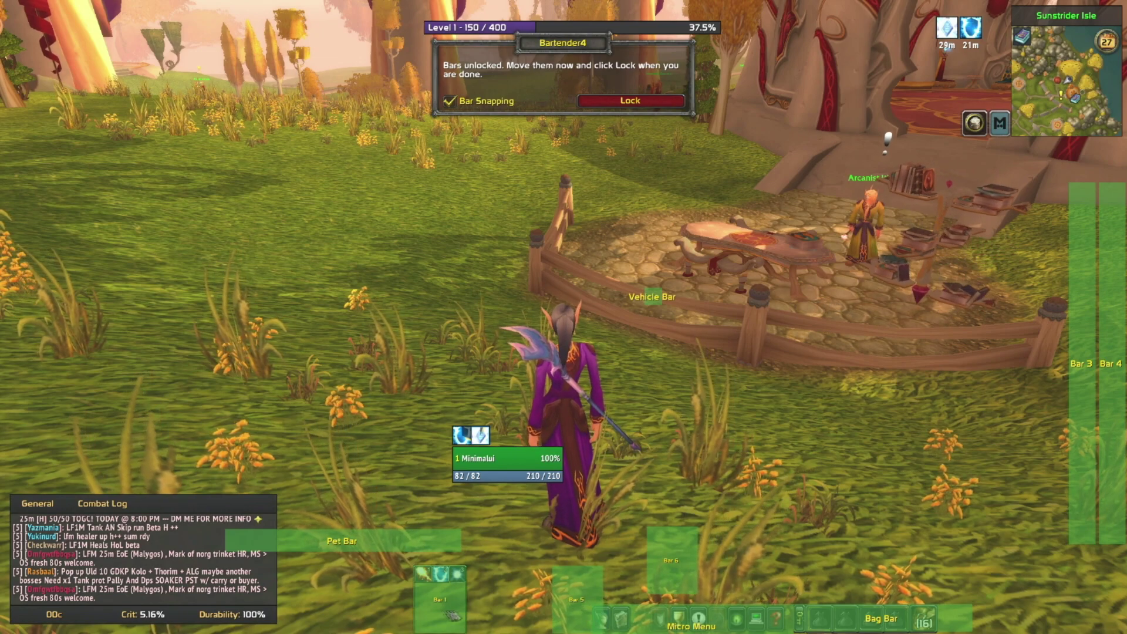
pyautogui.moveTo(452, 611); pyautogui.dragTo(536, 611)
pyautogui.moveTo(675, 562); pyautogui.dragTo(631, 602)
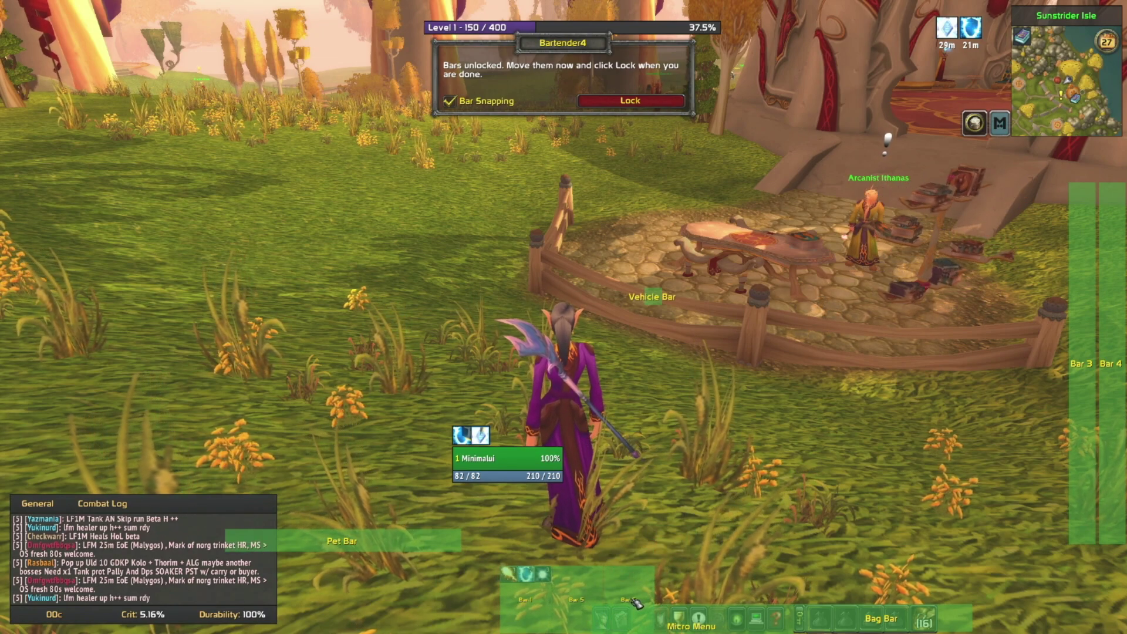
# - Fine-tune Bar 6's position by setting its X offset to 50
pyautogui.rightClick(628, 599)
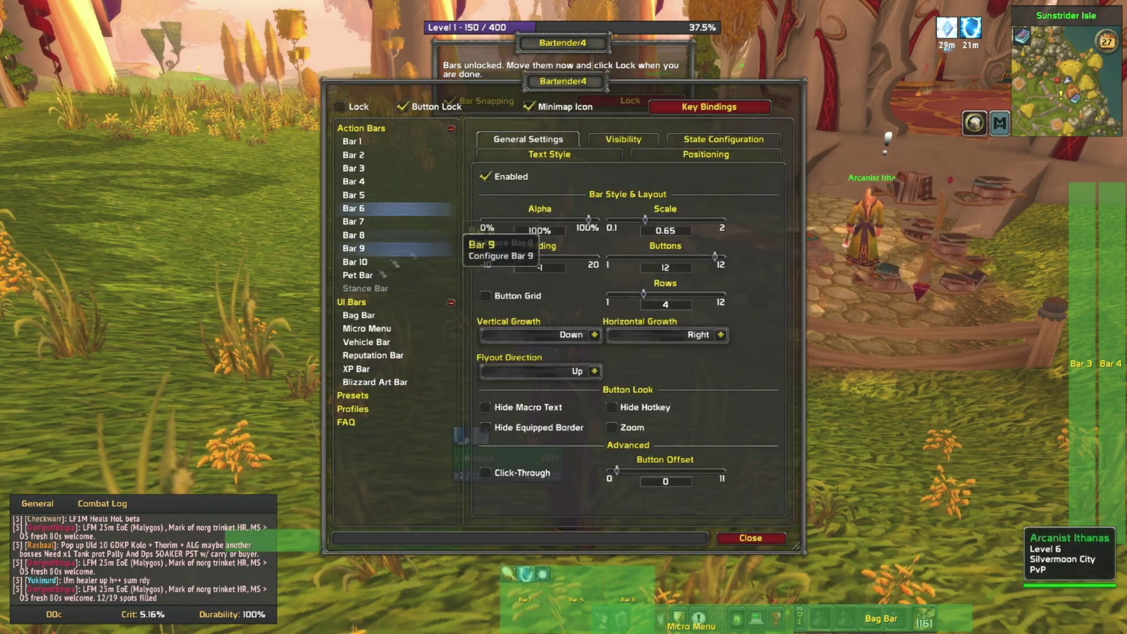
pyautogui.click(685, 154)
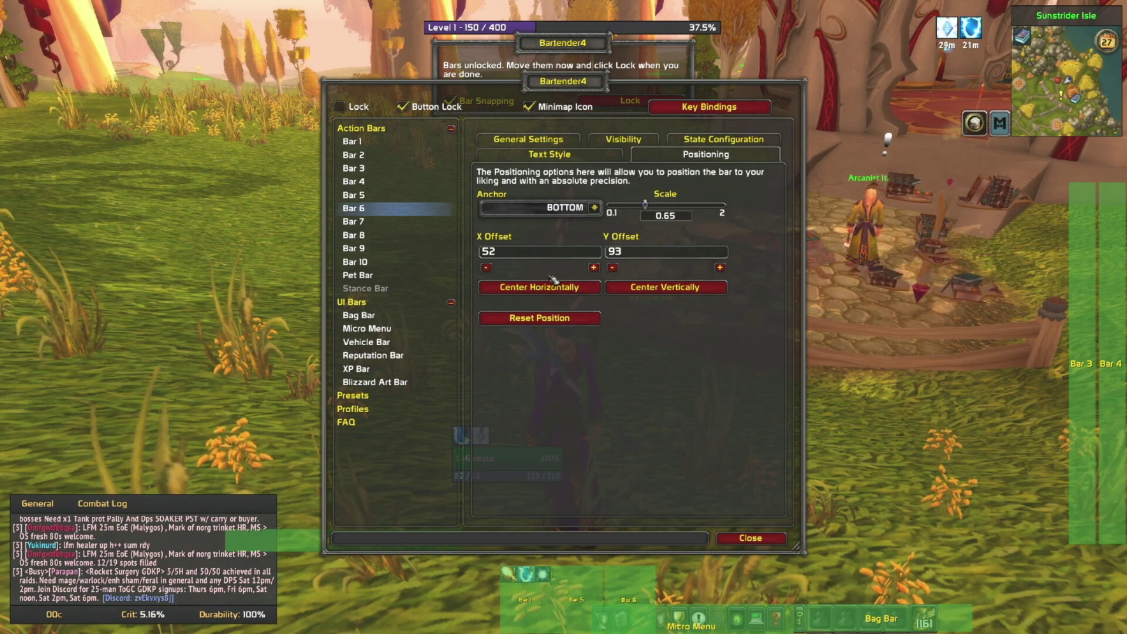
pyautogui.click(486, 268)
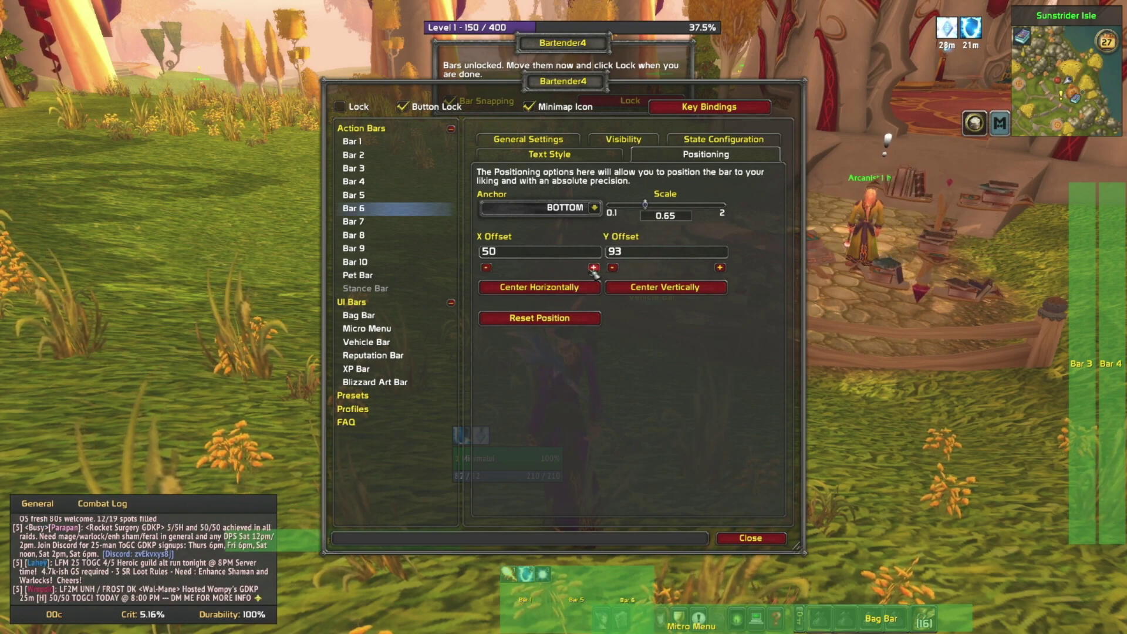
# - Set the Pet Bar's scale to 0.65 and padding to 0, and place it directly on top of the Bar 1, 5 and 6 block
pyautogui.click(358, 275)
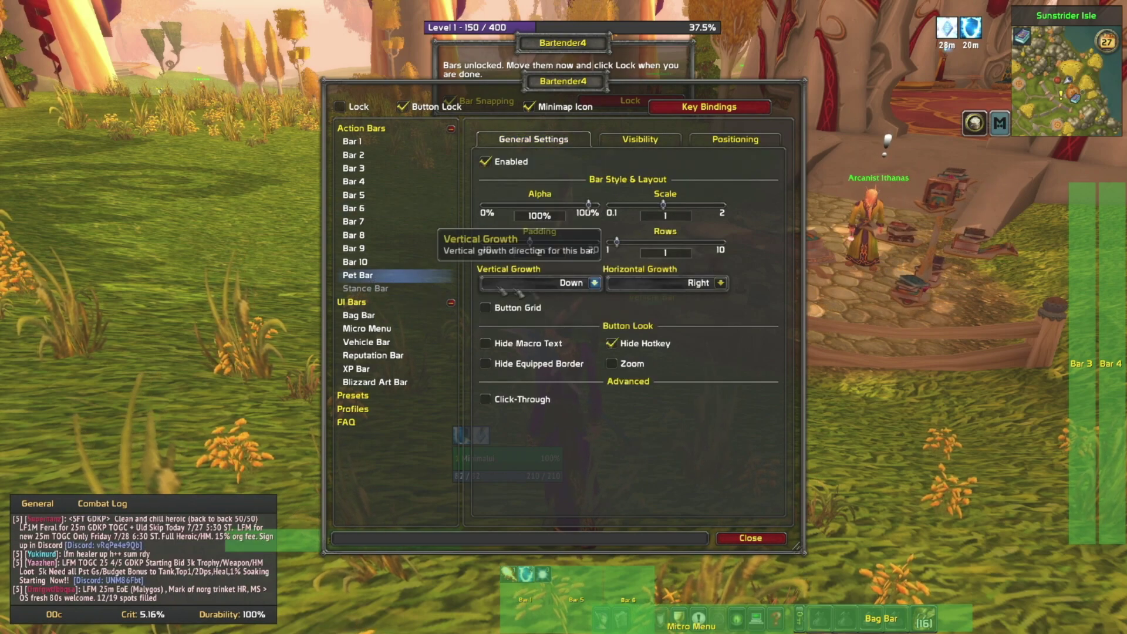
pyautogui.press('Escape')
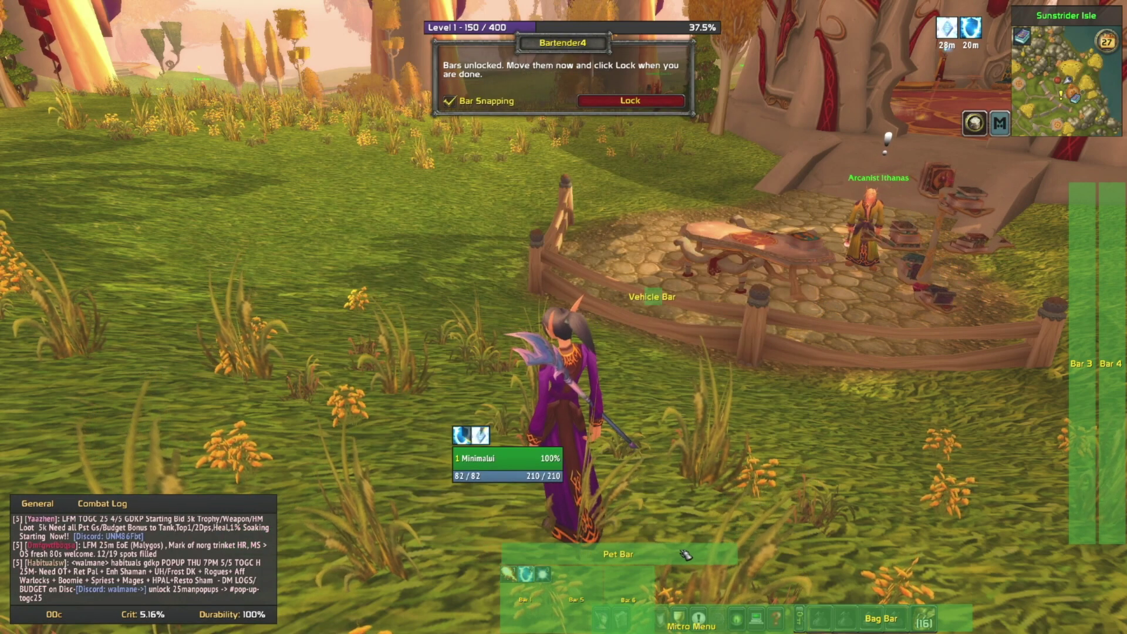
pyautogui.rightClick(685, 554)
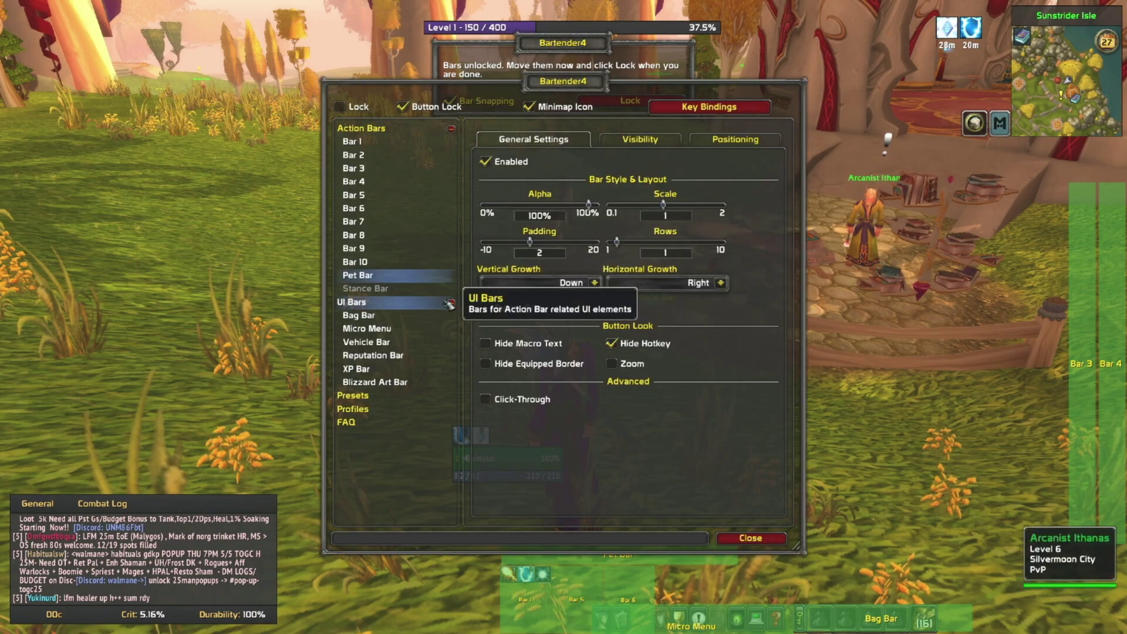
pyautogui.moveTo(663, 204); pyautogui.dragTo(647, 210)
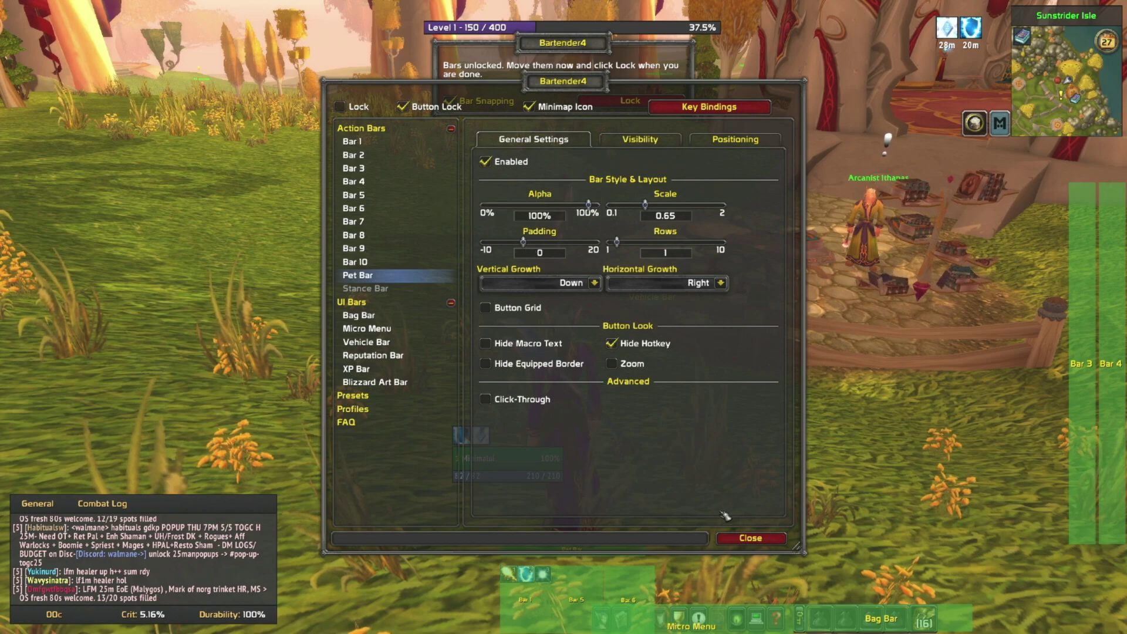
pyautogui.press('Escape')
pyautogui.moveTo(587, 557); pyautogui.dragTo(587, 565)
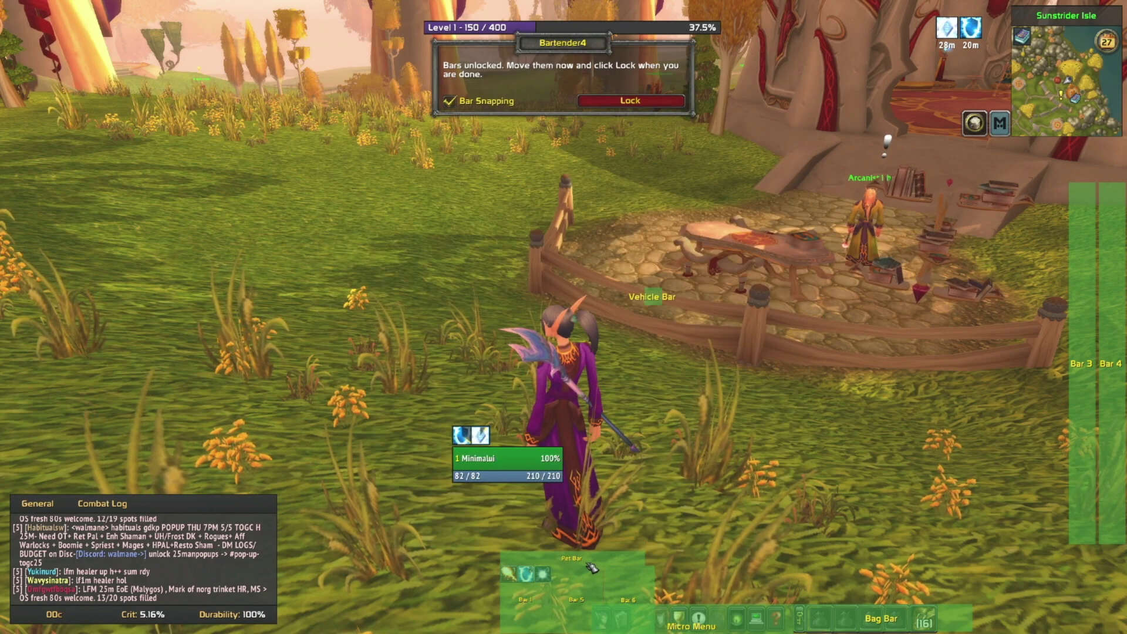
# - Place the Vehicle Bar just above Bar 6's outer end, with an X offset of 119 and a Y offset of 94
pyautogui.moveTo(653, 297); pyautogui.dragTo(677, 591)
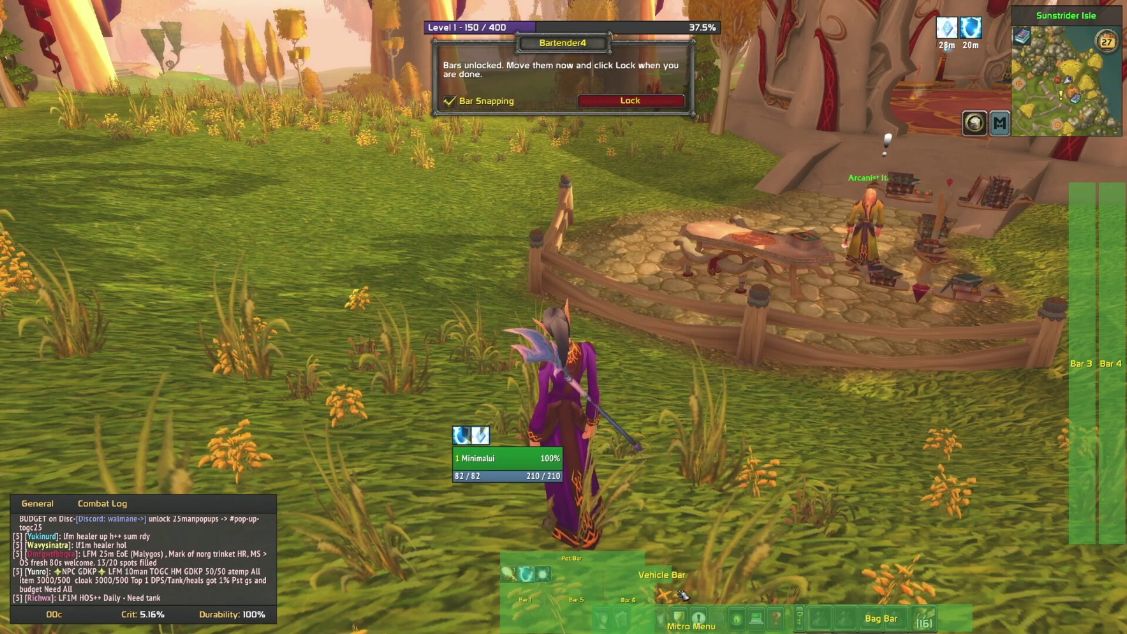
pyautogui.rightClick(973, 123)
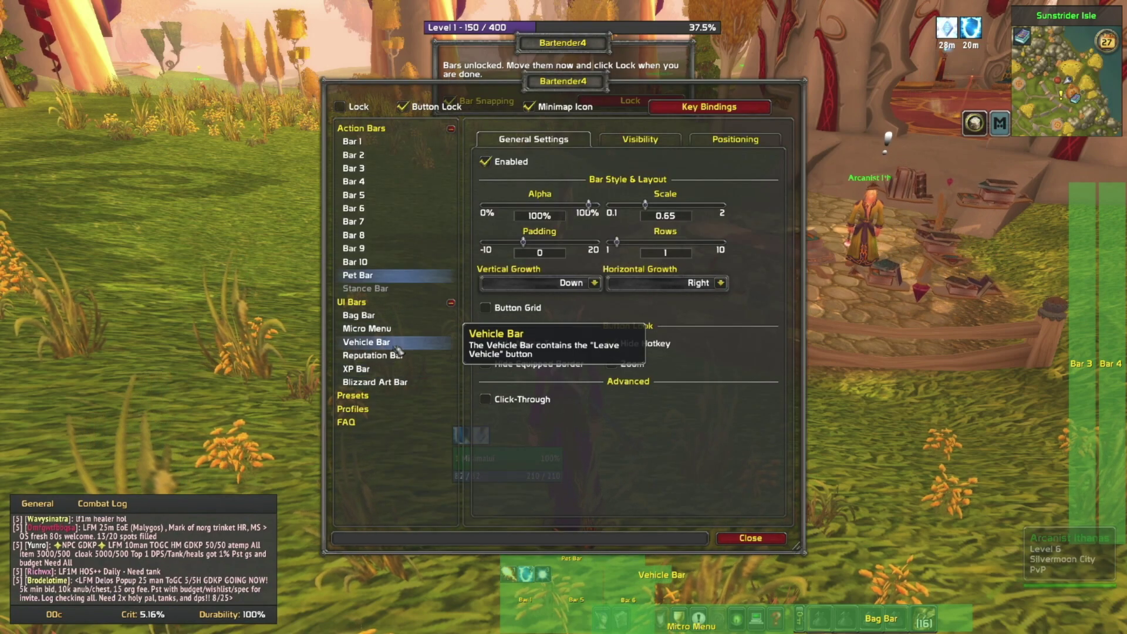
pyautogui.click(367, 341)
pyautogui.click(736, 139)
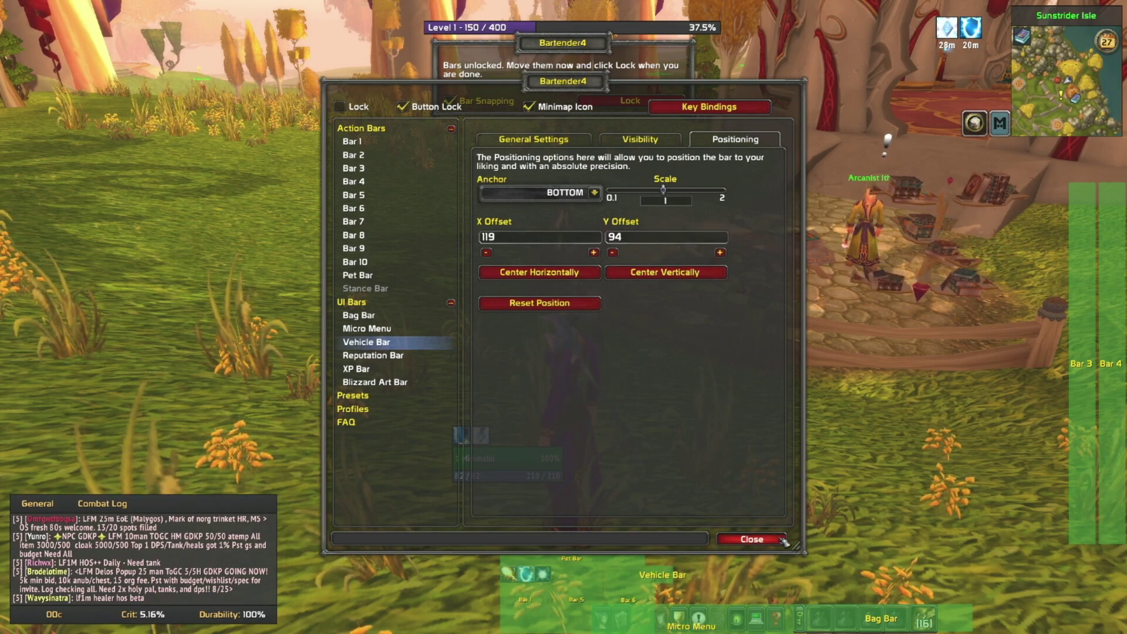
pyautogui.click(752, 539)
# - Set the Bag Bar's scale to 0.65 and move it into the game view's lower-right corner, with the Micro Menu moved out of the centre
pyautogui.moveTo(903, 620); pyautogui.dragTo(1055, 622)
pyautogui.moveTo(772, 626); pyautogui.dragTo(904, 628)
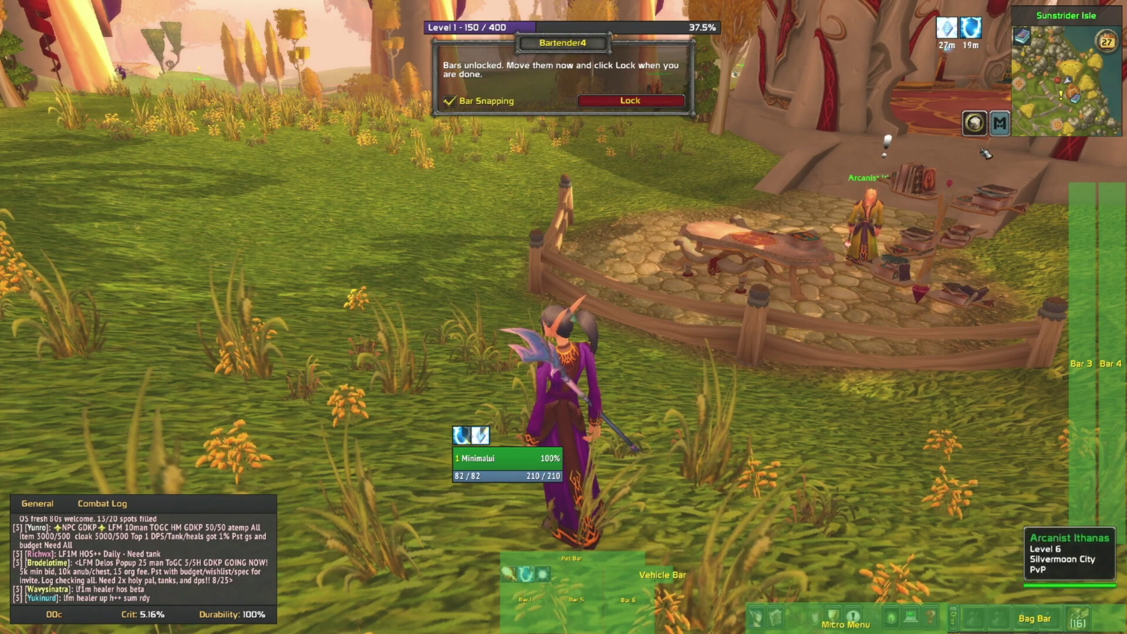
pyautogui.rightClick(940, 154)
pyautogui.click(359, 315)
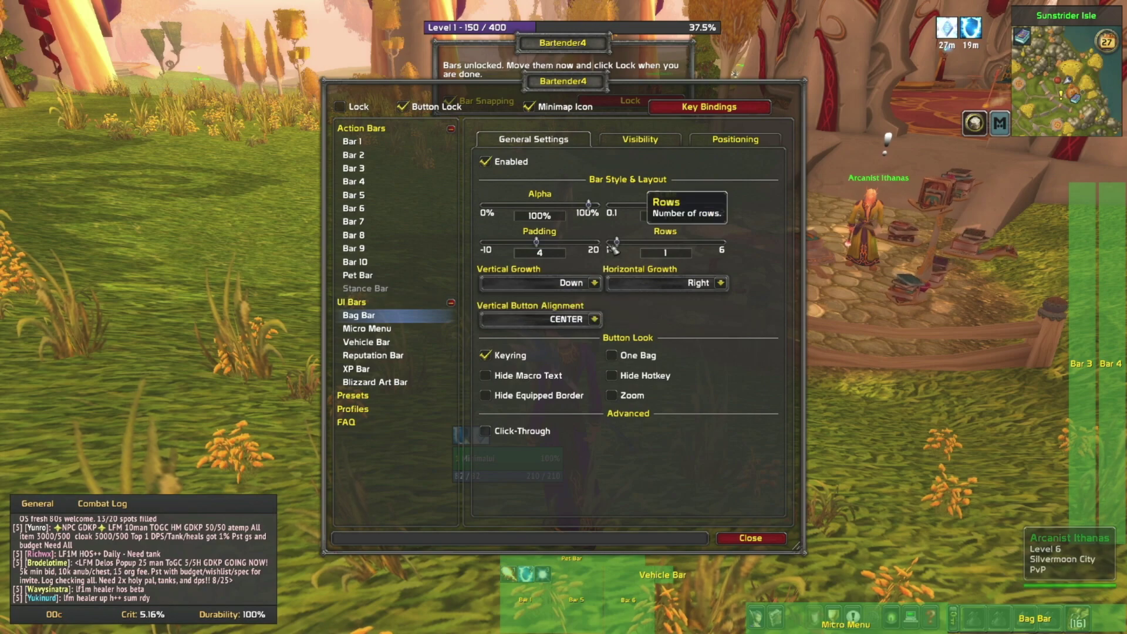
pyautogui.click(679, 217)
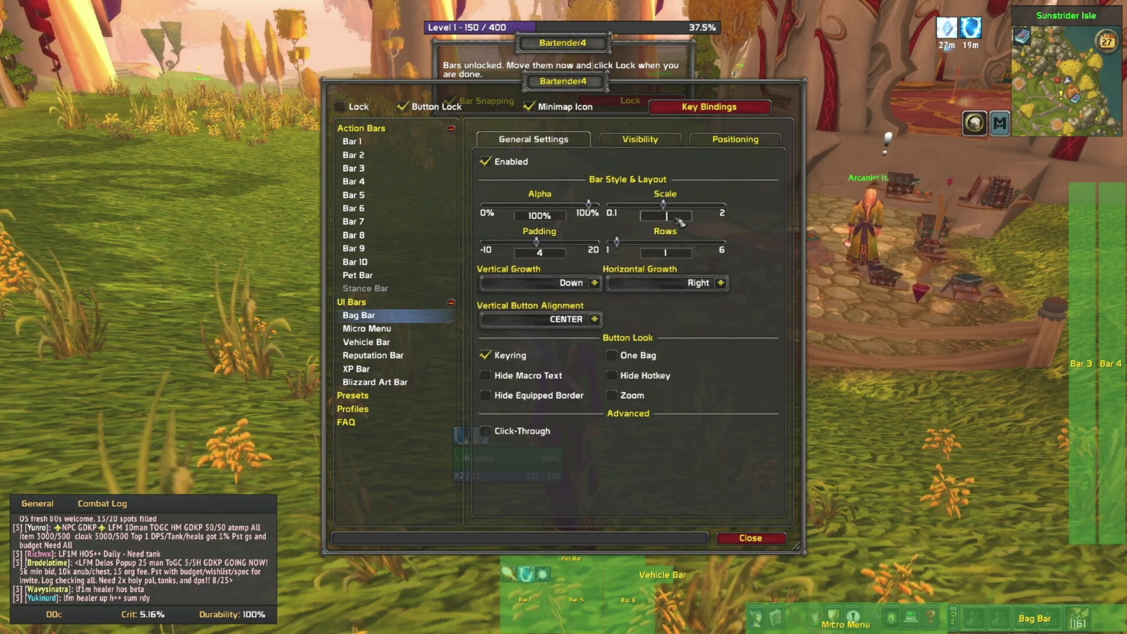
pyautogui.write('0.65')
pyautogui.press('Return')
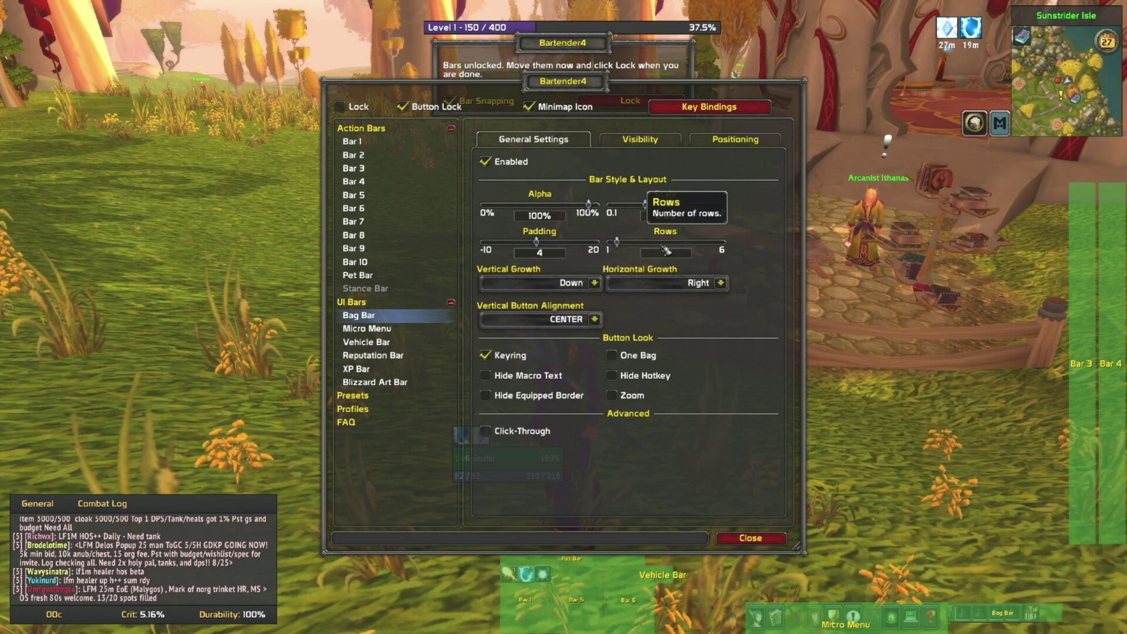
pyautogui.moveTo(960, 617); pyautogui.dragTo(1078, 630)
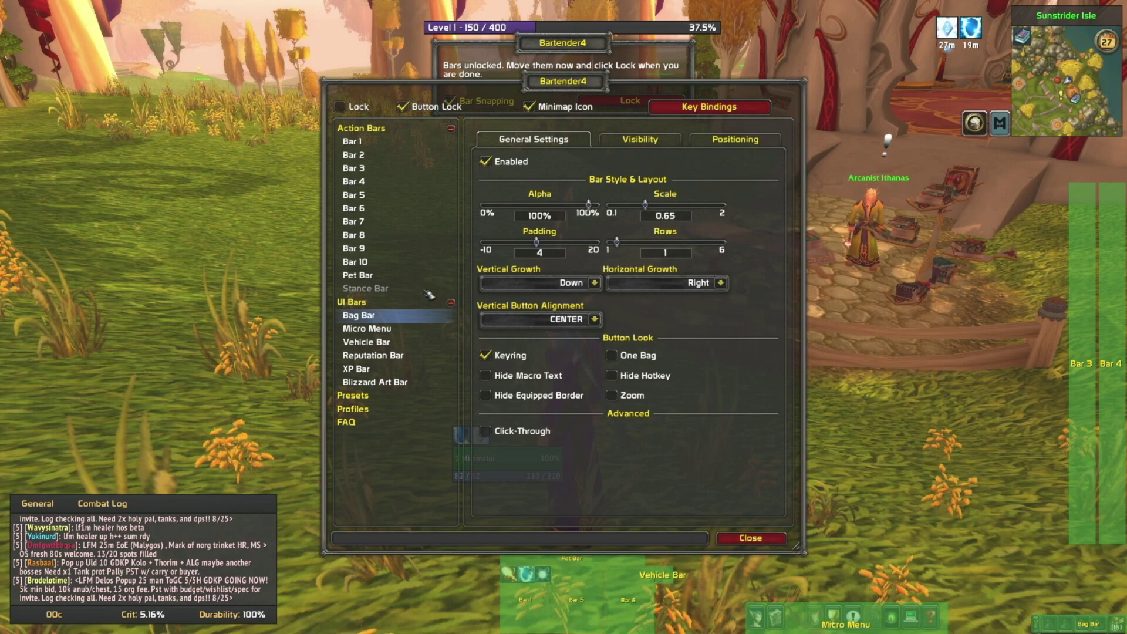
# - Set the Micro Menu's scale to 0.65 and place it along the lower edge directly beside the Bag Bar
pyautogui.click(368, 328)
pyautogui.moveTo(648, 203); pyautogui.dragTo(645, 204)
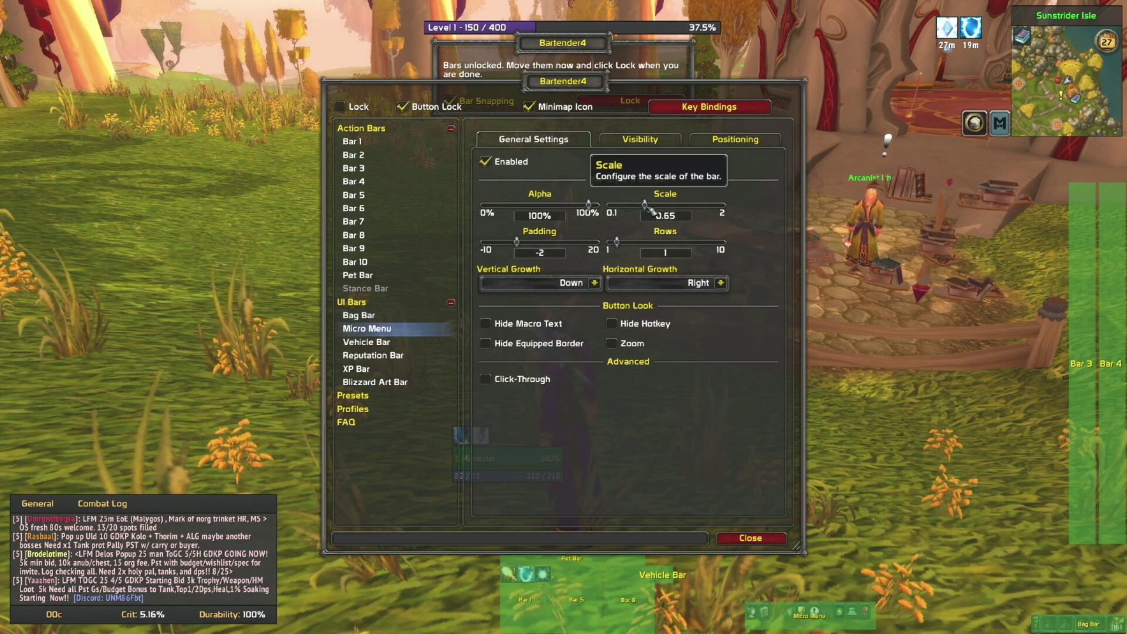
pyautogui.moveTo(851, 624); pyautogui.dragTo(972, 630)
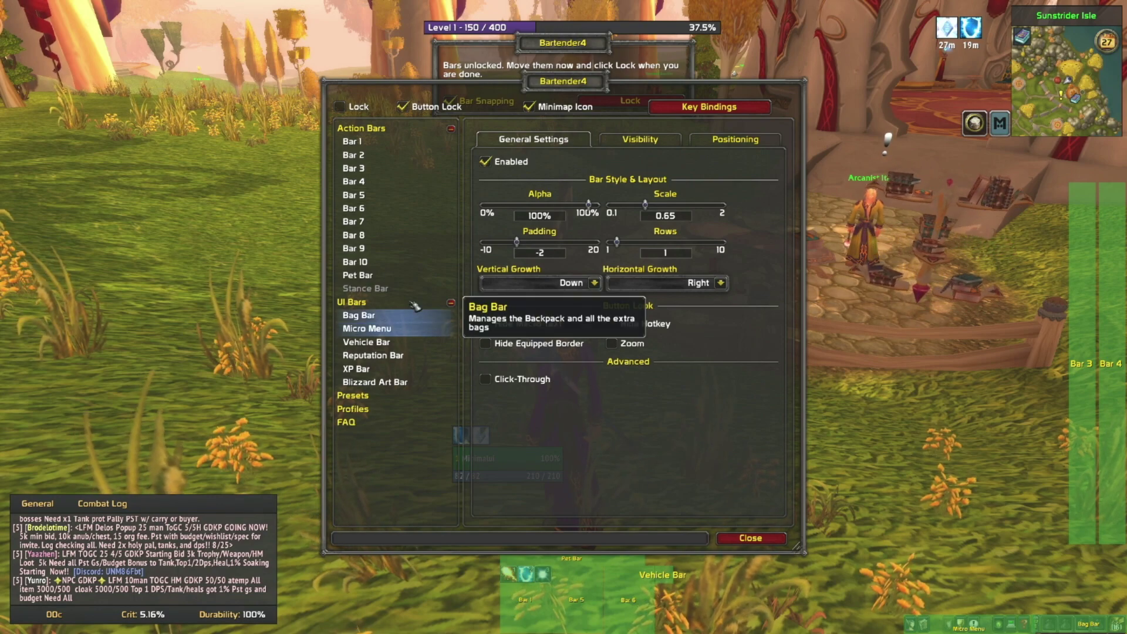
# - Set Bar 3 to 2 rows and a scale of 0.65, and place it above the Micro Menu
pyautogui.click(354, 168)
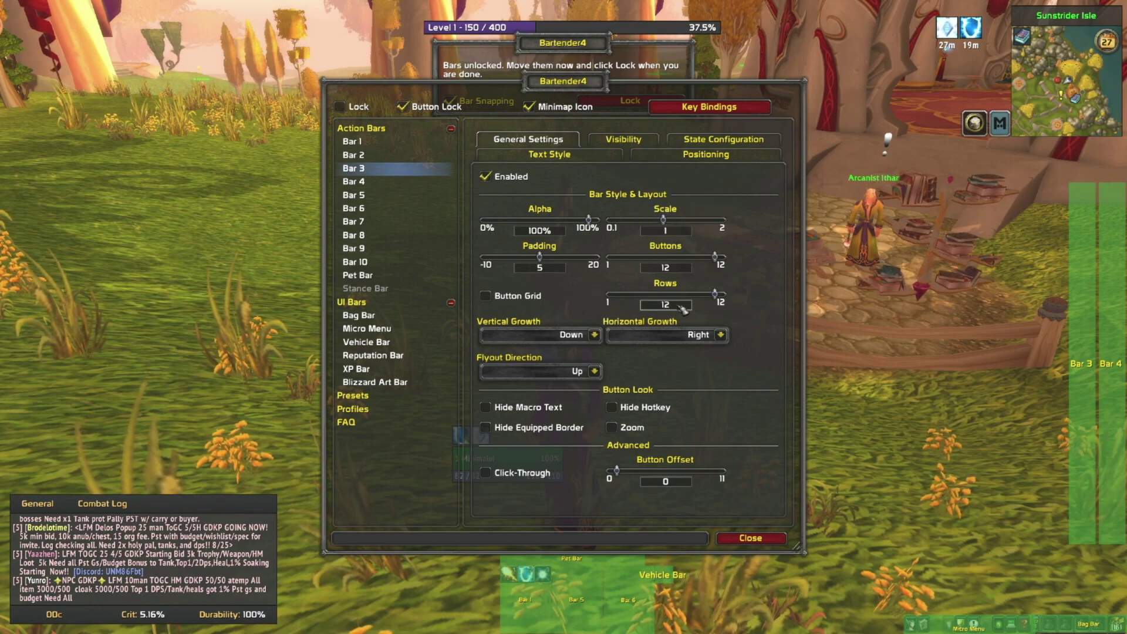
pyautogui.moveTo(714, 294); pyautogui.dragTo(631, 300)
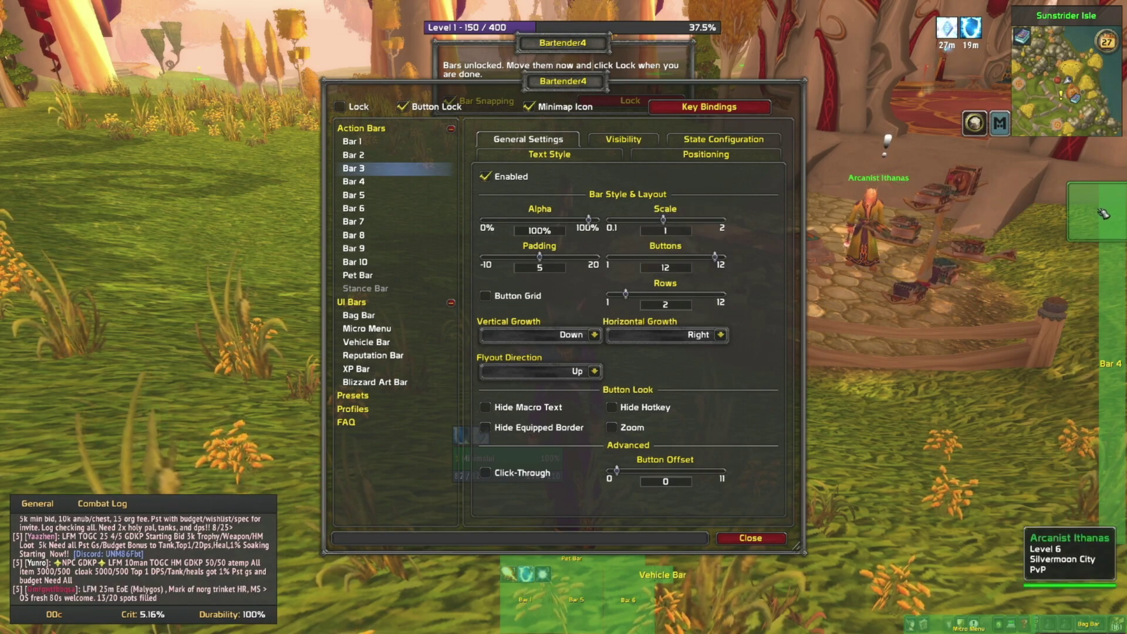
pyautogui.moveTo(1103, 213); pyautogui.dragTo(907, 405)
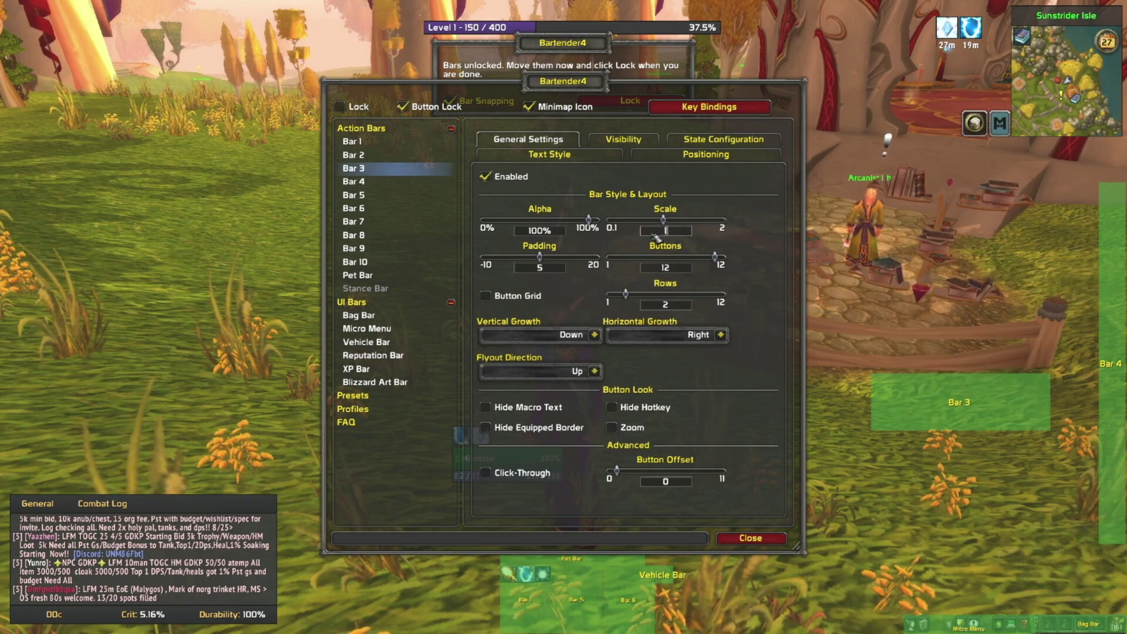
pyautogui.press('Return')
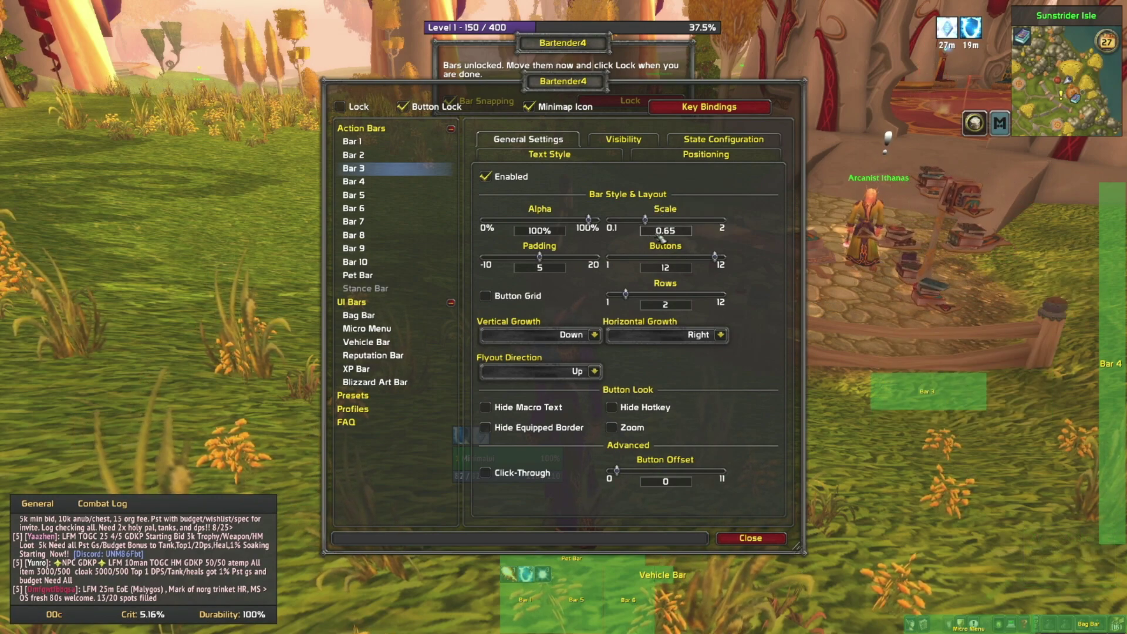
pyautogui.moveTo(895, 402); pyautogui.dragTo(929, 605)
# - Set the padding of Bars 3 and 4 to -1, give Bar 4 a scale of 0.65 and 2 rows, and place it above the Bag Bar
pyautogui.click(353, 181)
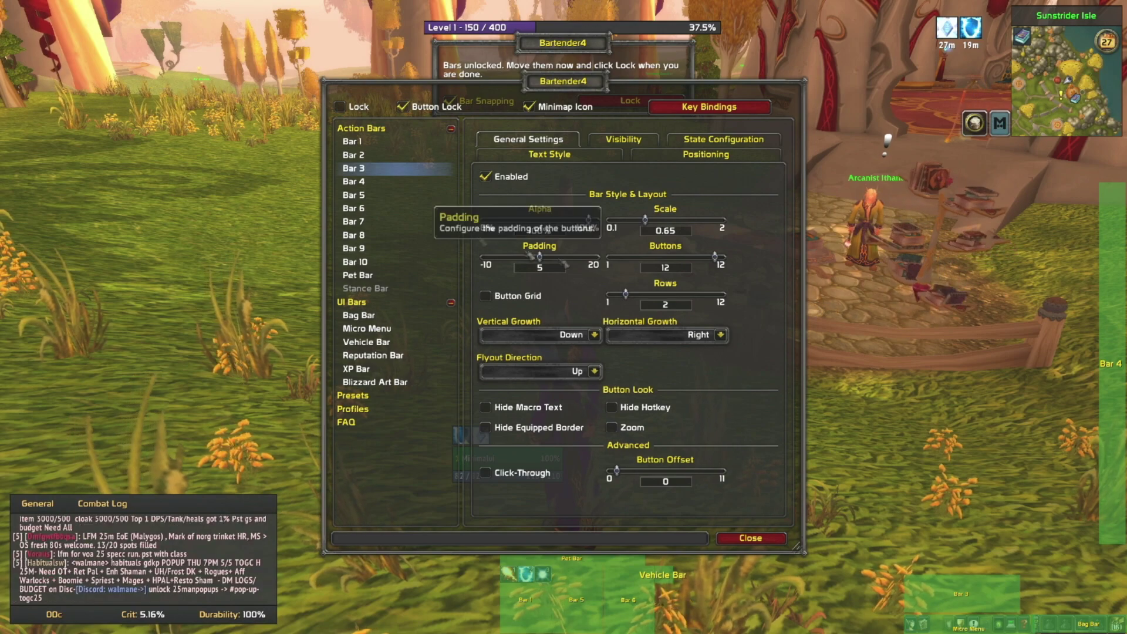
pyautogui.click(648, 219)
pyautogui.click(354, 168)
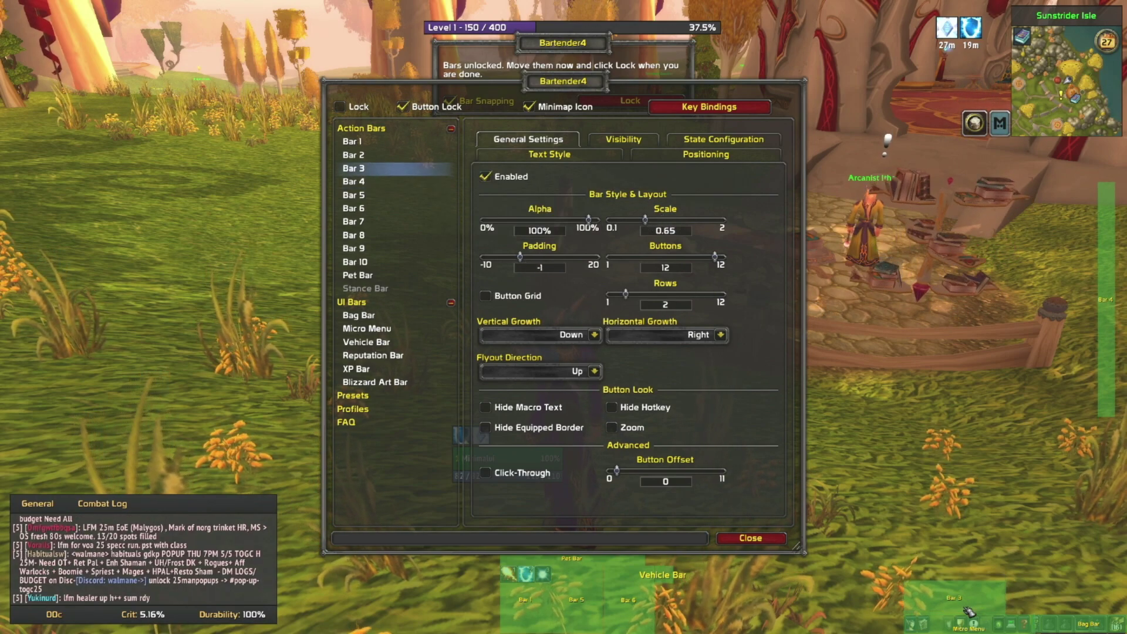
pyautogui.click(361, 181)
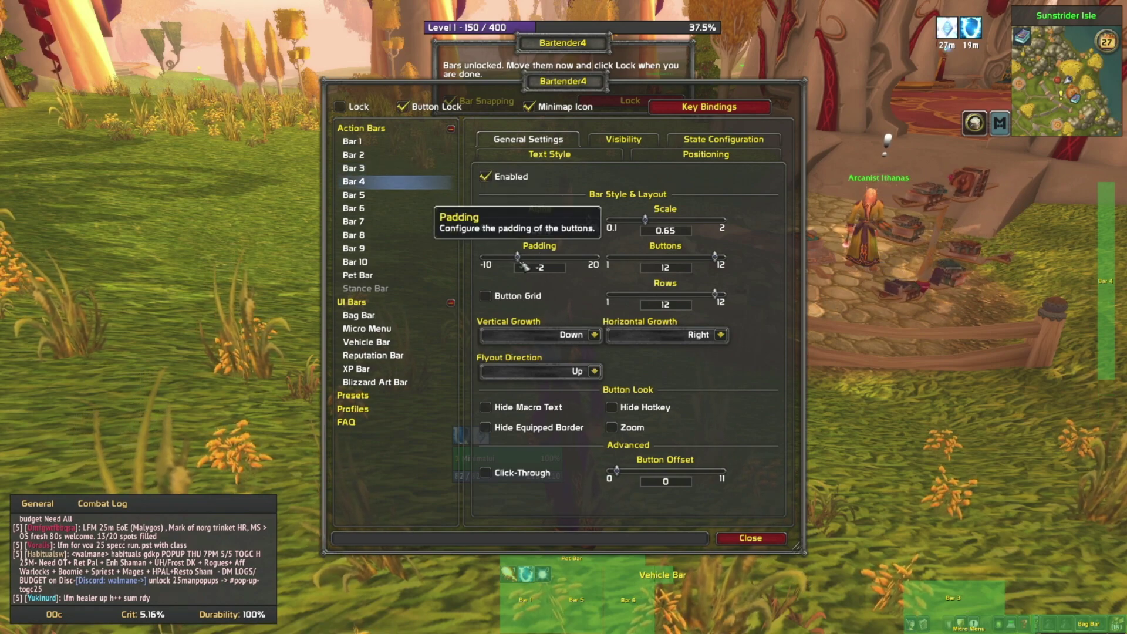
pyautogui.moveTo(1106, 284); pyautogui.dragTo(1009, 395)
pyautogui.moveTo(715, 293); pyautogui.dragTo(625, 293)
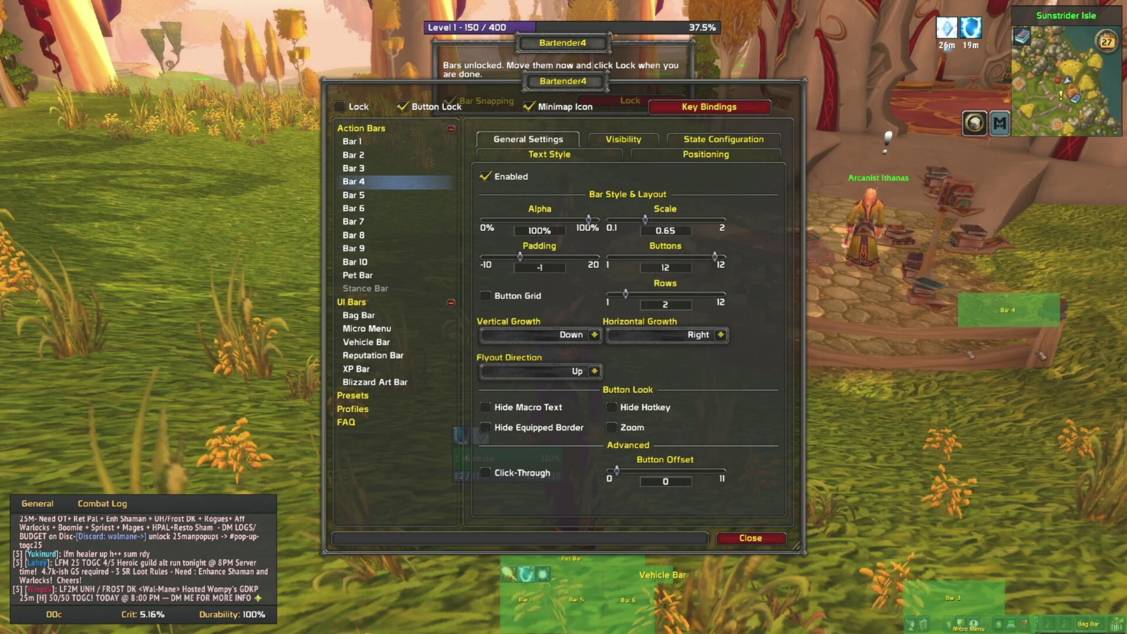
pyautogui.moveTo(1058, 322); pyautogui.dragTo(1079, 602)
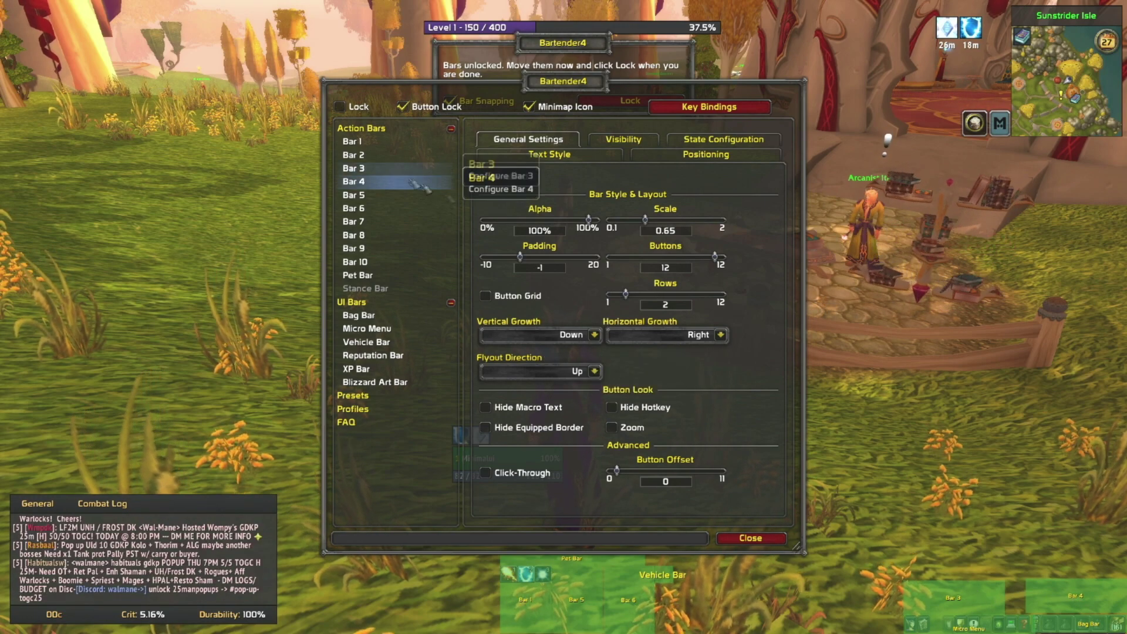
# - Align Bars 3 and 4 edge to edge, using X offsets of -279 and -142 with a Y offset of 74
pyautogui.click(723, 159)
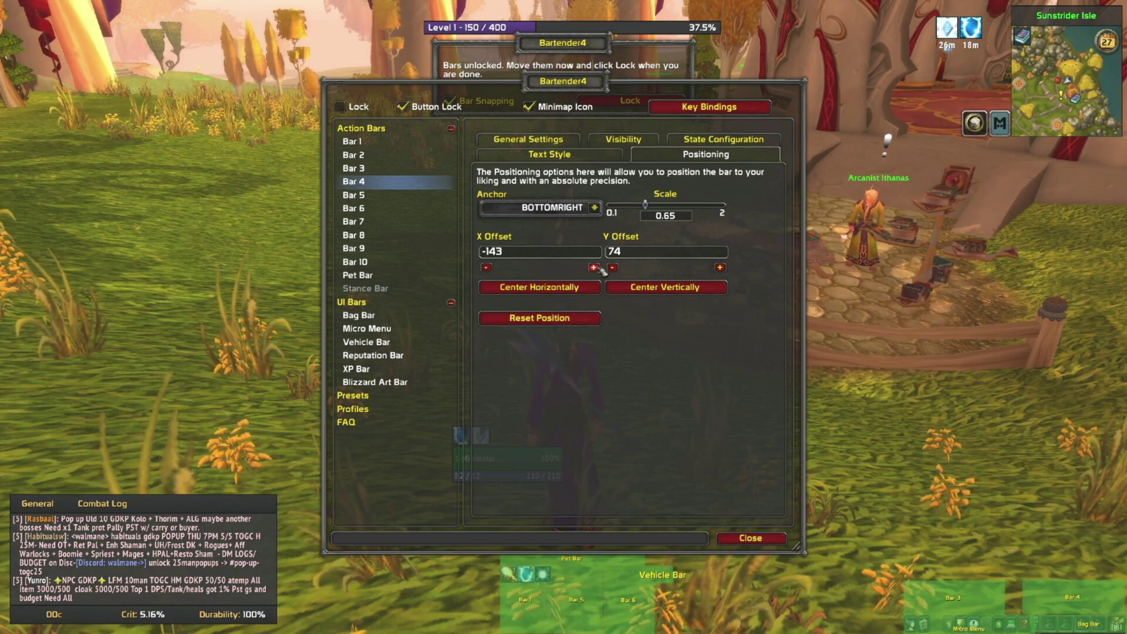
pyautogui.click(358, 167)
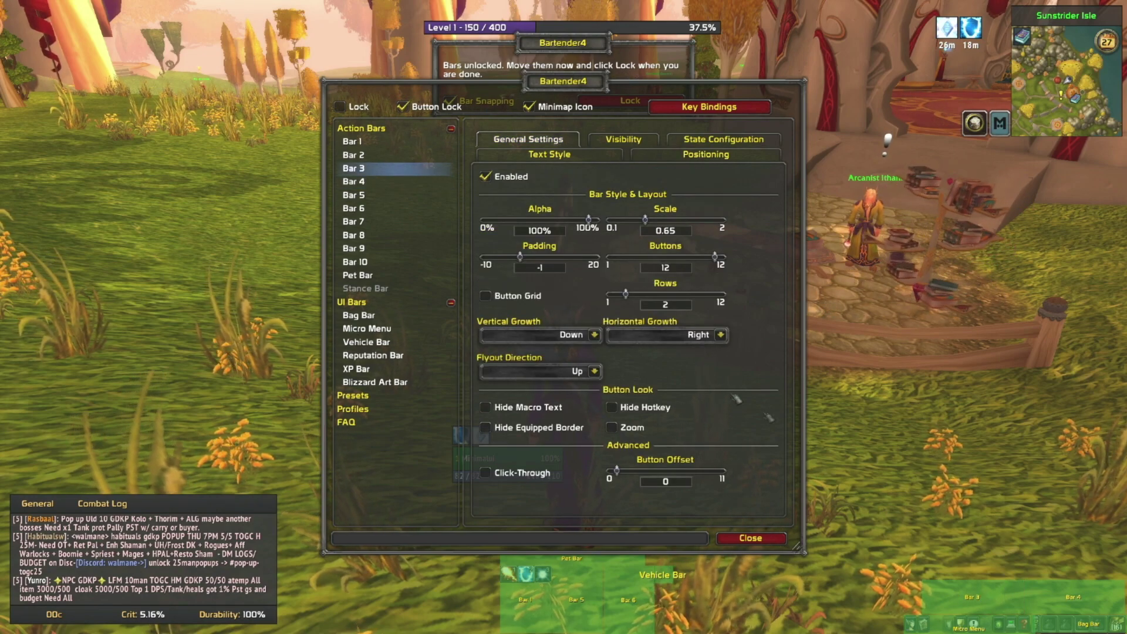
pyautogui.click(704, 156)
pyautogui.click(486, 267)
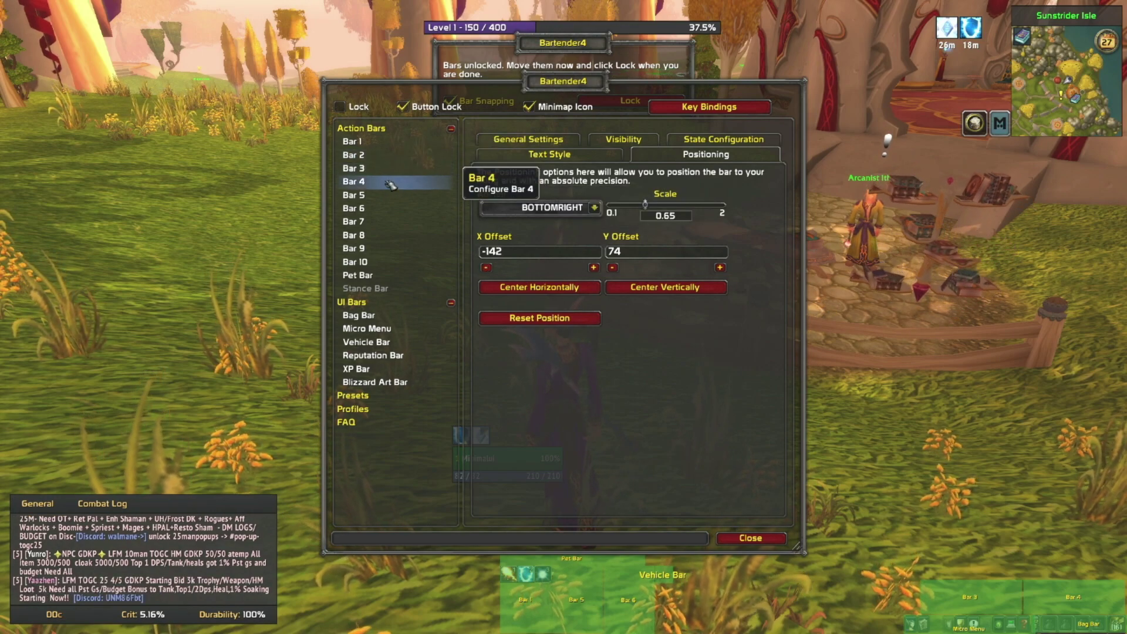
# - Move Bar 3 next to Bar 1 in the central block and set it to 3 rows
pyautogui.click(354, 168)
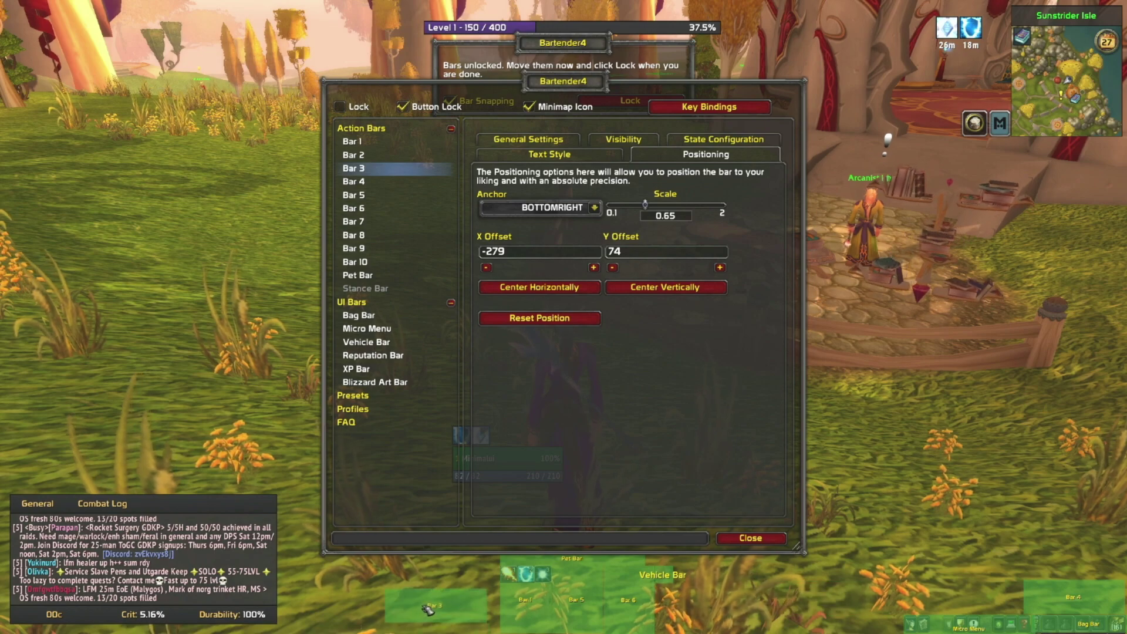
pyautogui.click(529, 140)
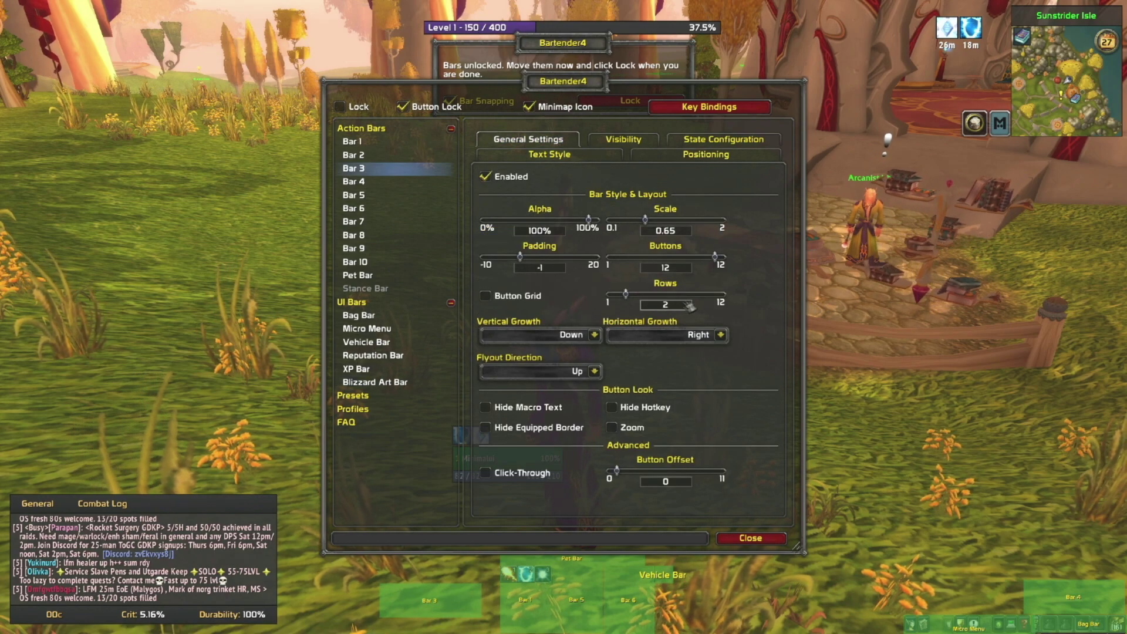
pyautogui.moveTo(402, 607); pyautogui.dragTo(463, 589)
pyautogui.click(635, 294)
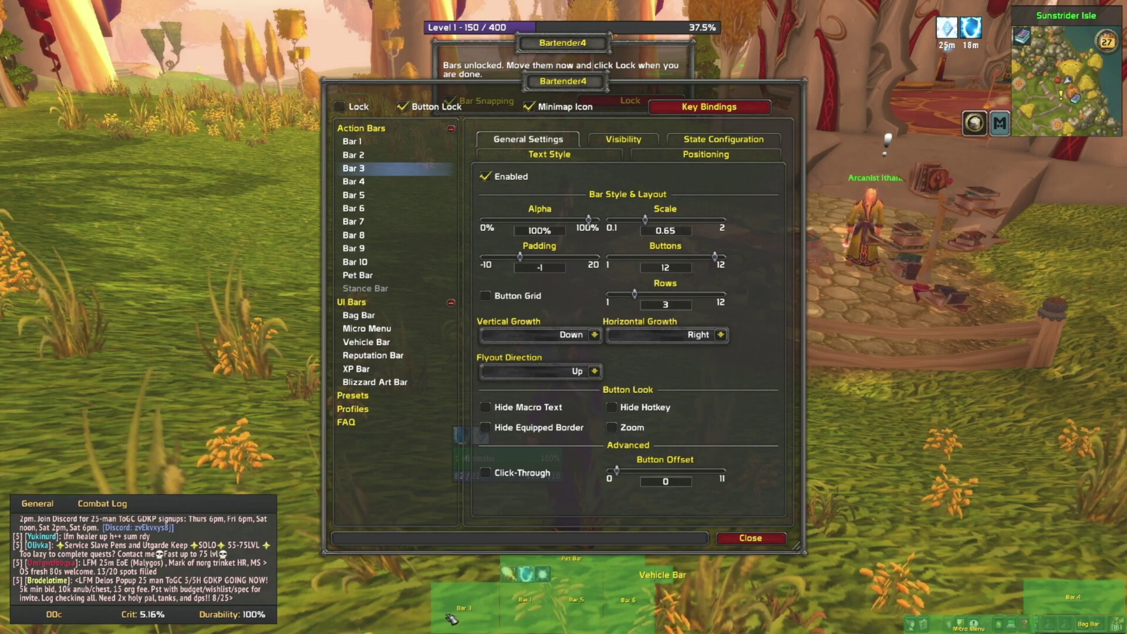
# - Move Bar 4 to the central block, set it to 3 rows, and place it flush against Bar 6
pyautogui.moveTo(1051, 602); pyautogui.dragTo(703, 606)
pyautogui.click(375, 181)
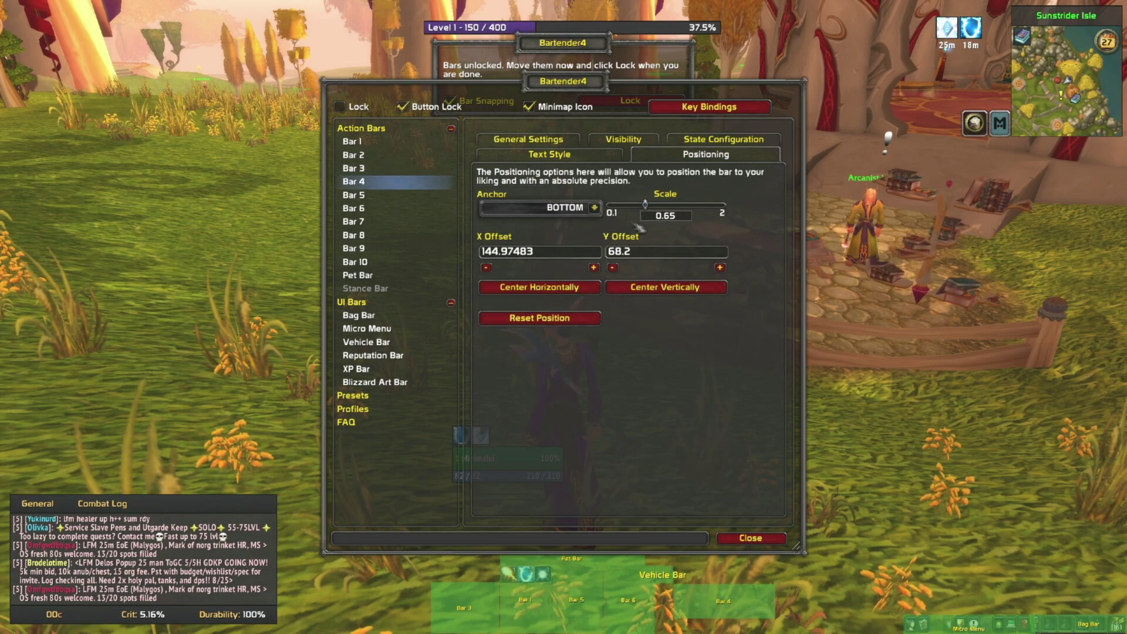
pyautogui.click(528, 140)
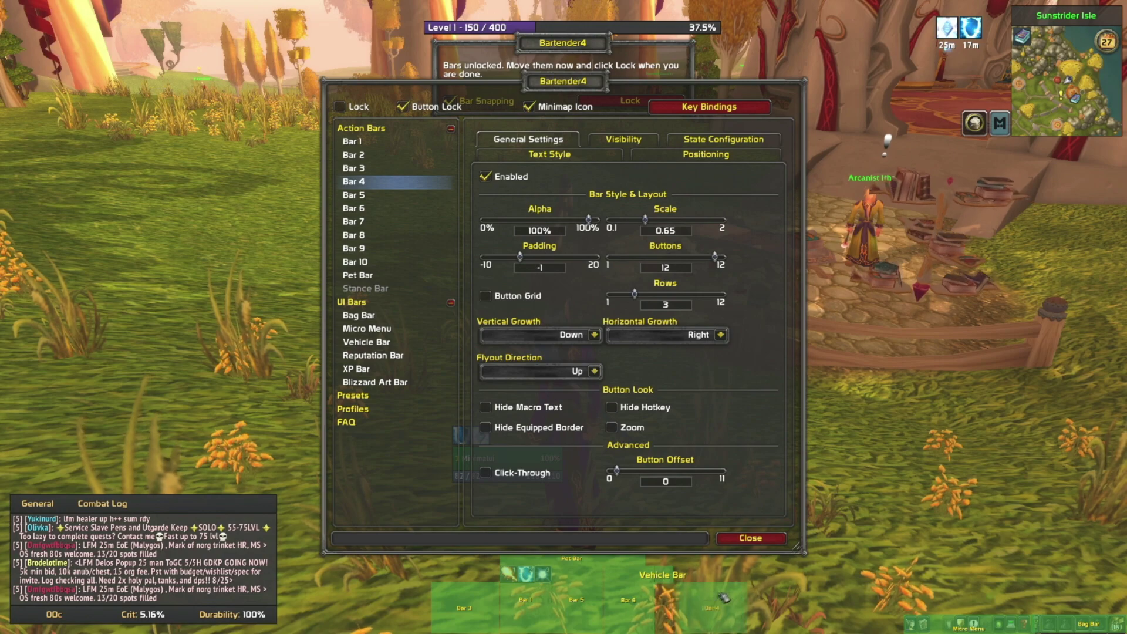
pyautogui.moveTo(711, 602); pyautogui.dragTo(693, 601)
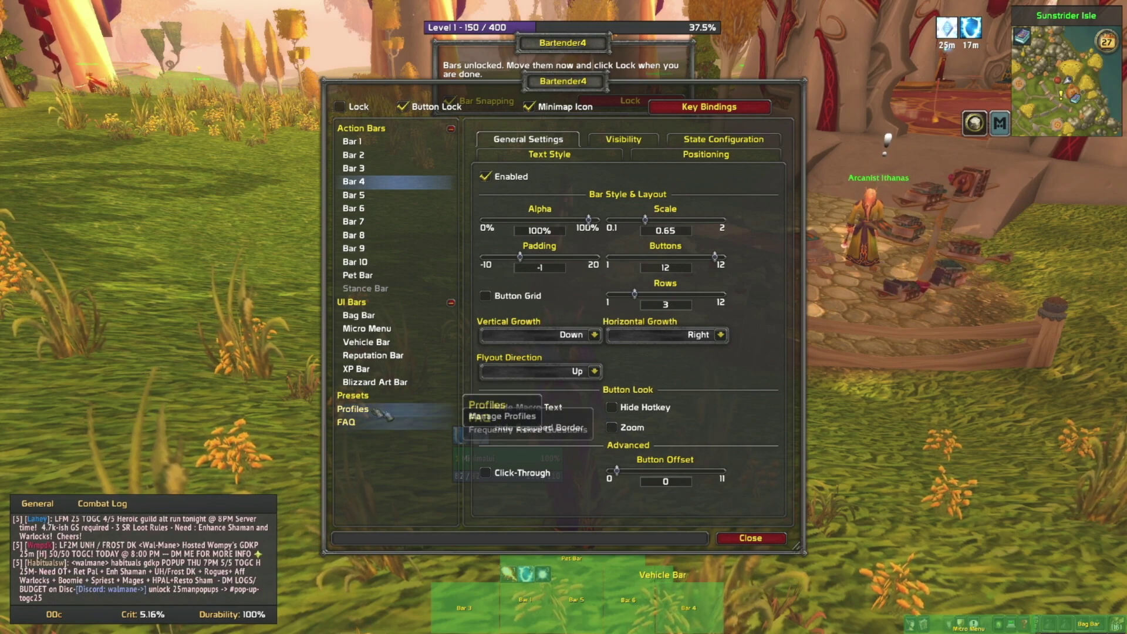
# - Fine-tune the Vehicle Bar's position to an X offset of 119 and a Y offset of 95
pyautogui.click(366, 342)
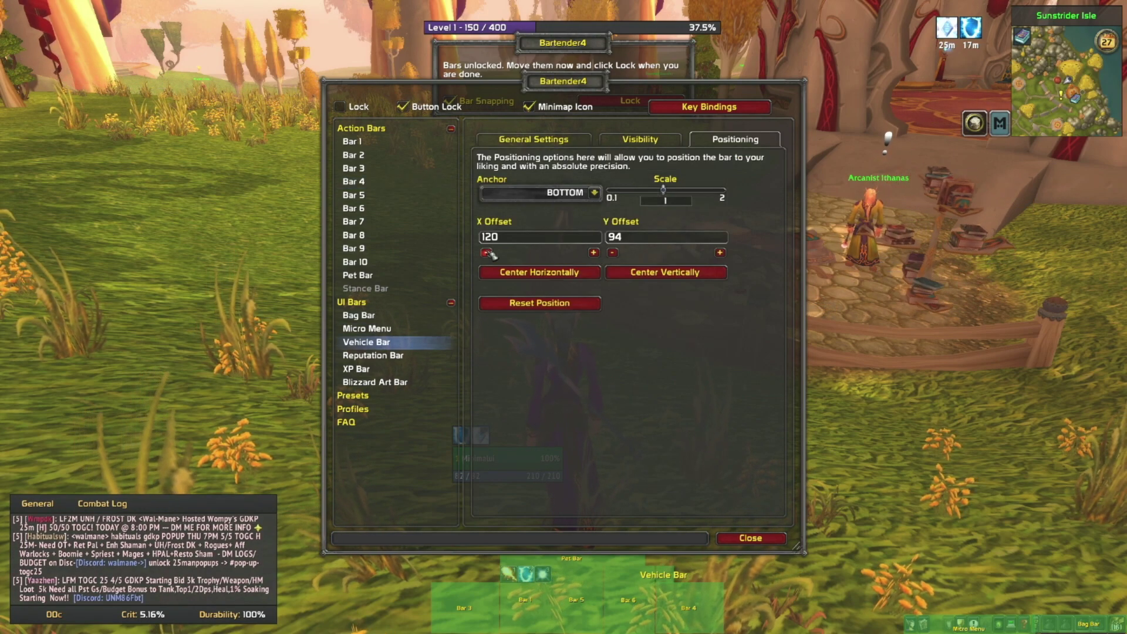
pyautogui.click(720, 253)
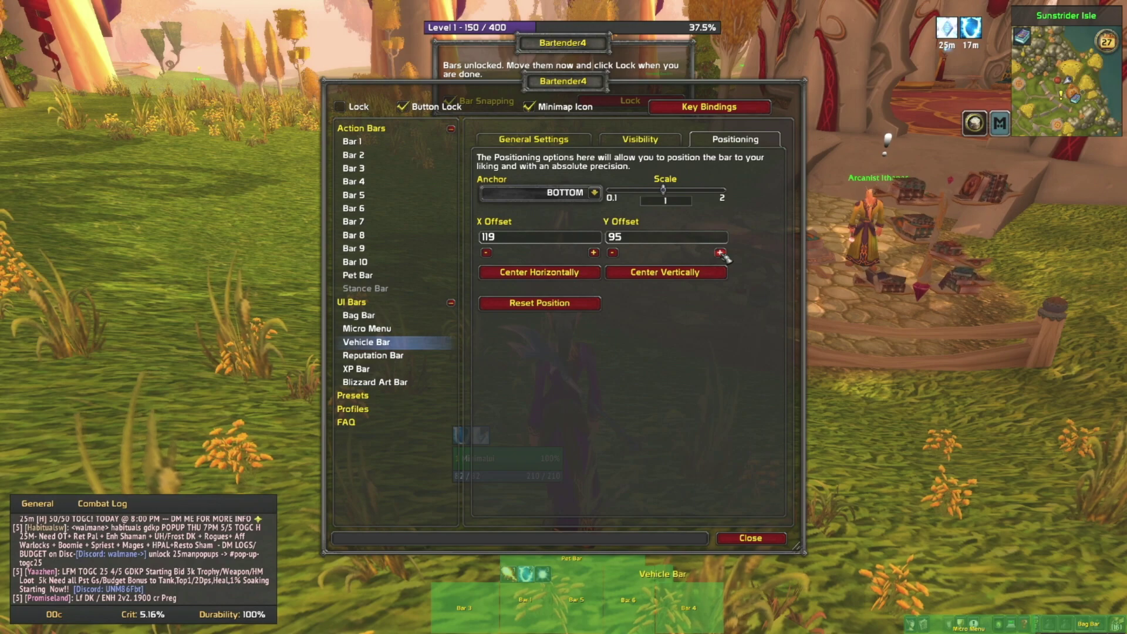
# - Close the Bartender4 options, open the HydraUI settings with /hui, and move their window higher on the screen
pyautogui.click(739, 541)
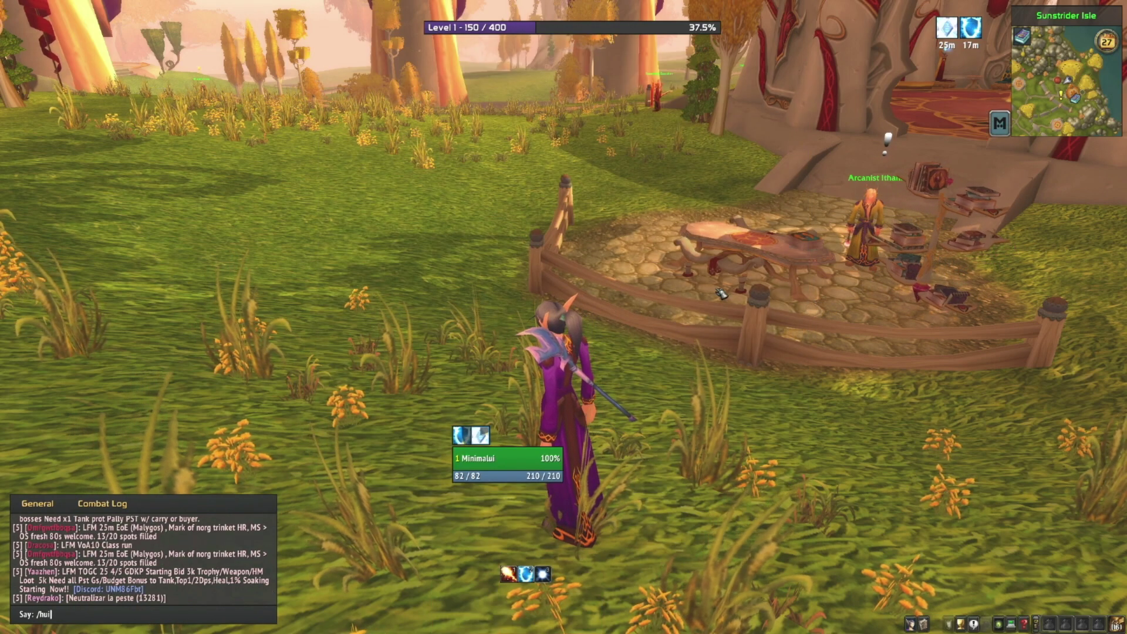
pyautogui.write('/hui')
pyautogui.press('Return')
pyautogui.moveTo(565, 198); pyautogui.dragTo(517, 130)
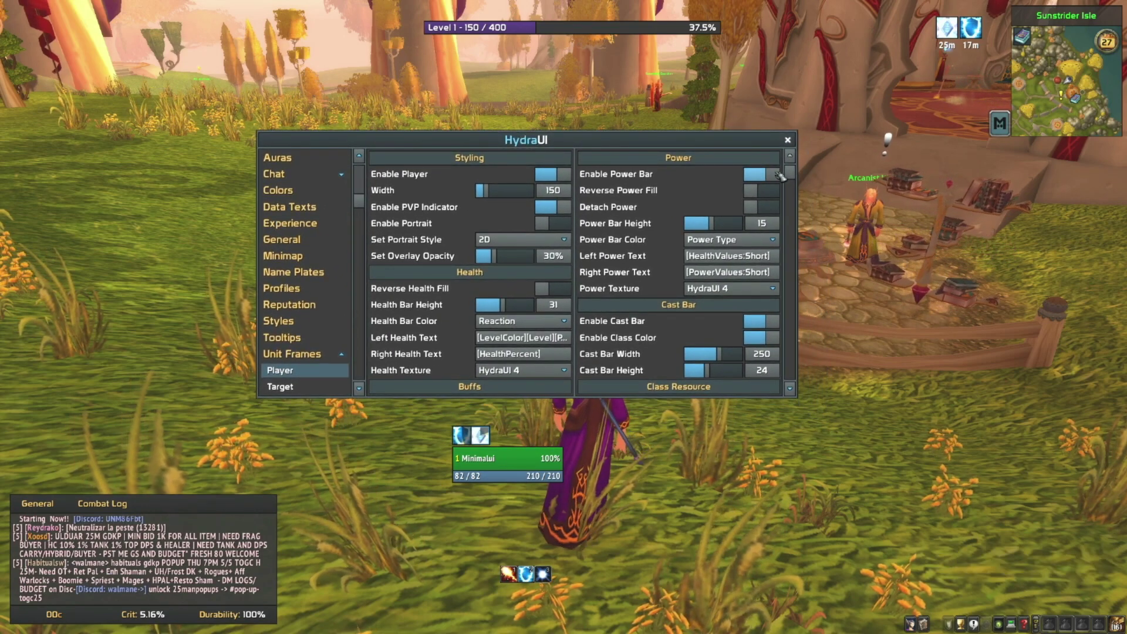
pyautogui.moveTo(797, 179)
pyautogui.mouseDown()
pyautogui.moveTo(799, 378)
pyautogui.moveTo(796, 167)
pyautogui.mouseUp()
pyautogui.scroll(3, 281, 194)
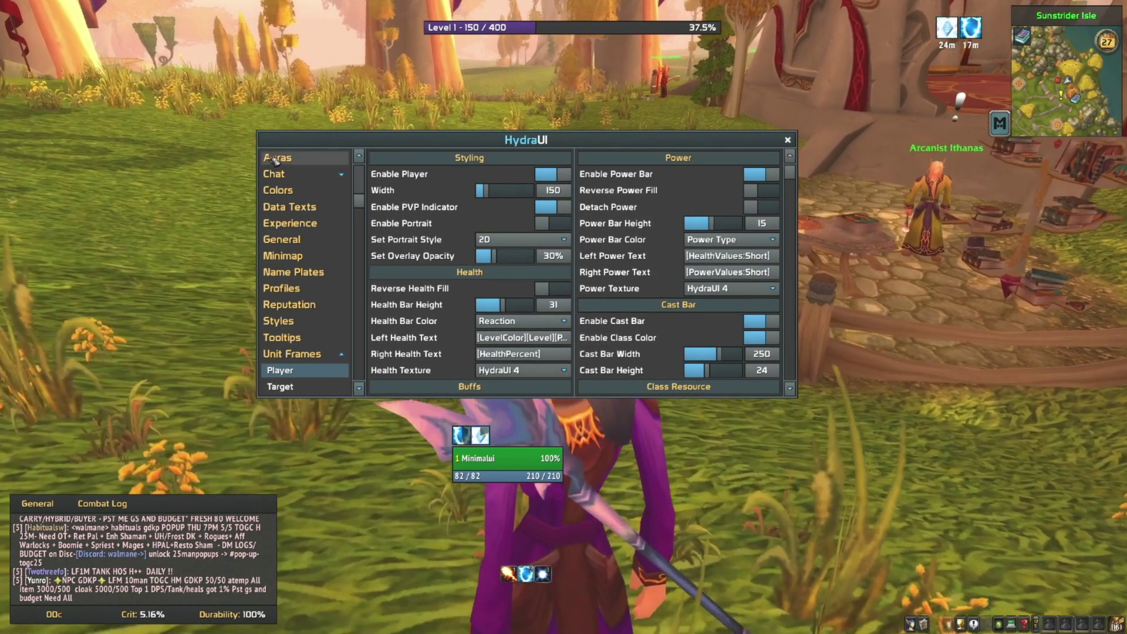
# - Try the Display Auras option in the Auras settings, switching it on and off again
pyautogui.click(273, 157)
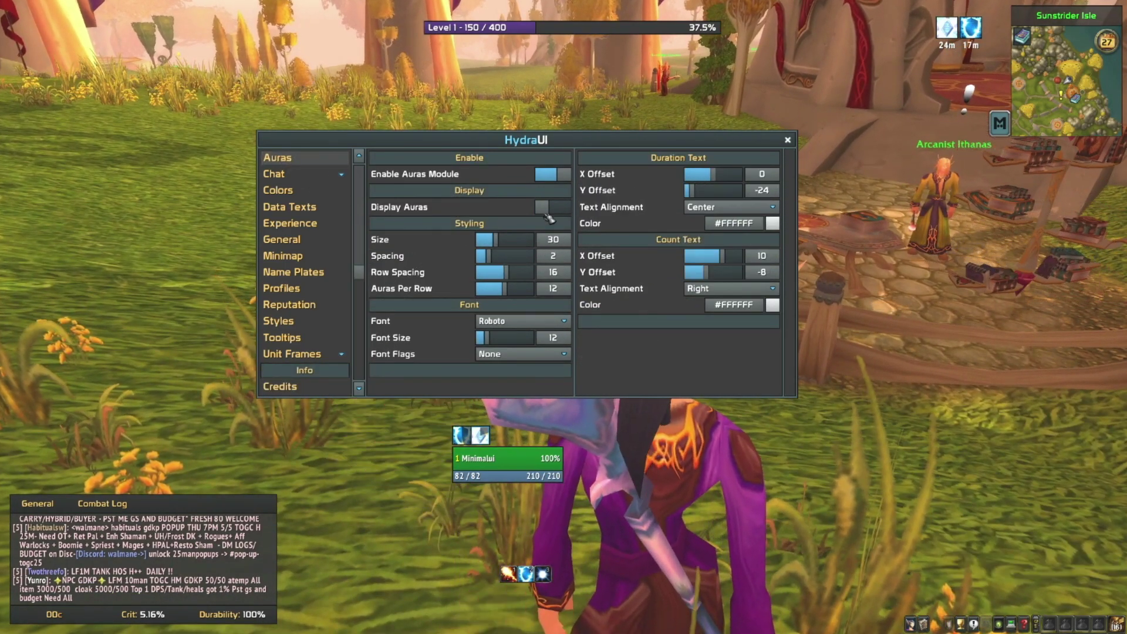
pyautogui.click(546, 205)
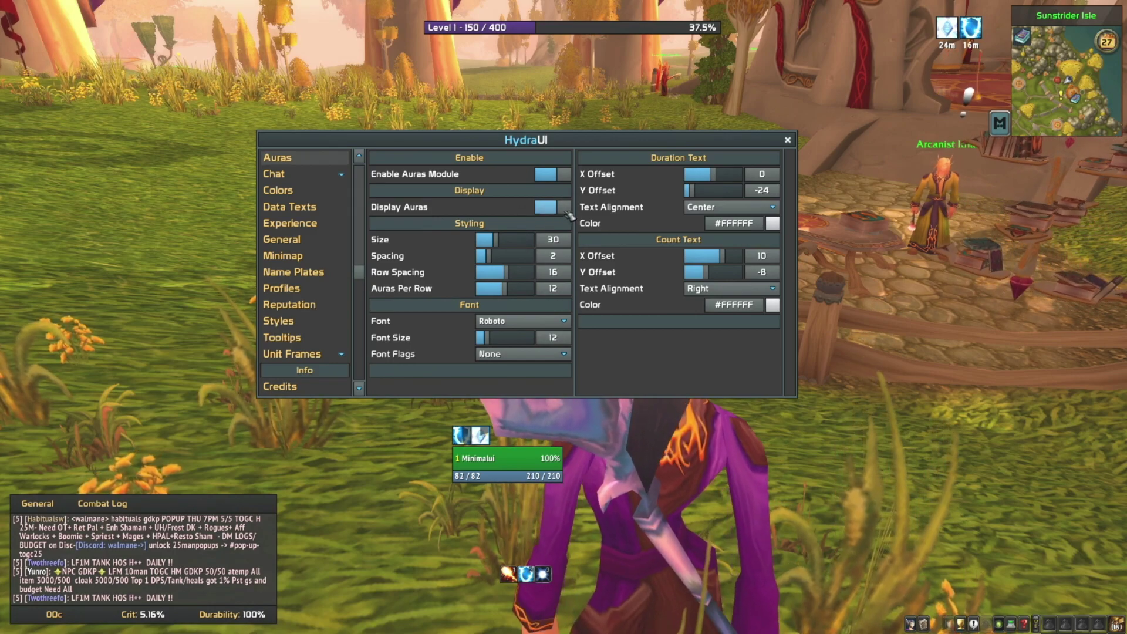
pyautogui.click(565, 211)
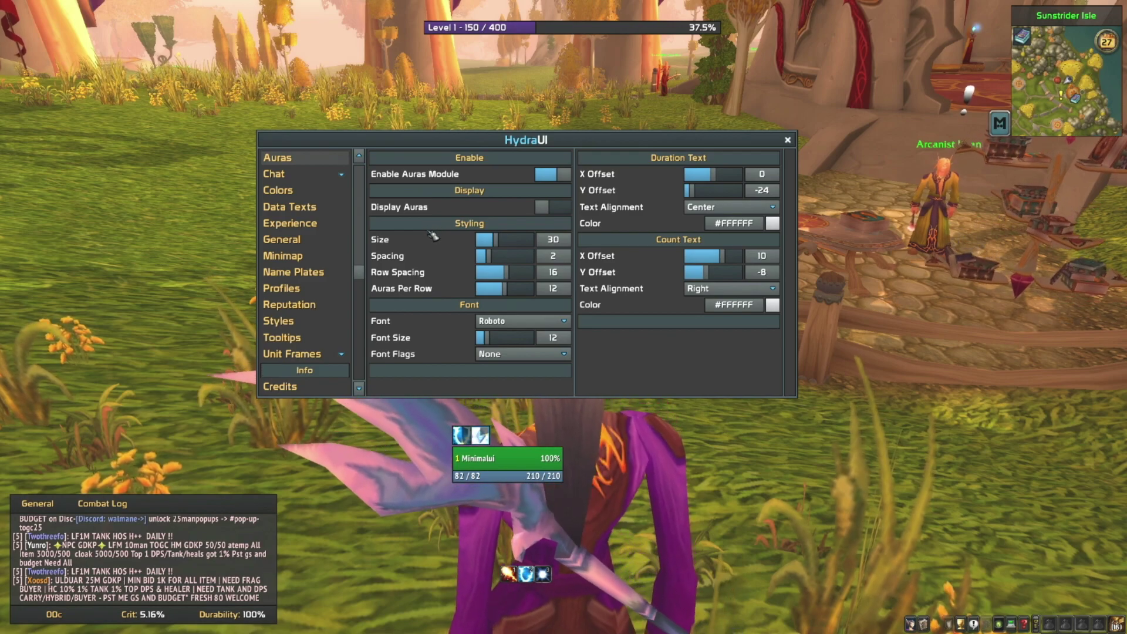
# - Review the Chat, Colors, Data Texts and Experience settings, including the colour choices for the experience bar
pyautogui.click(314, 183)
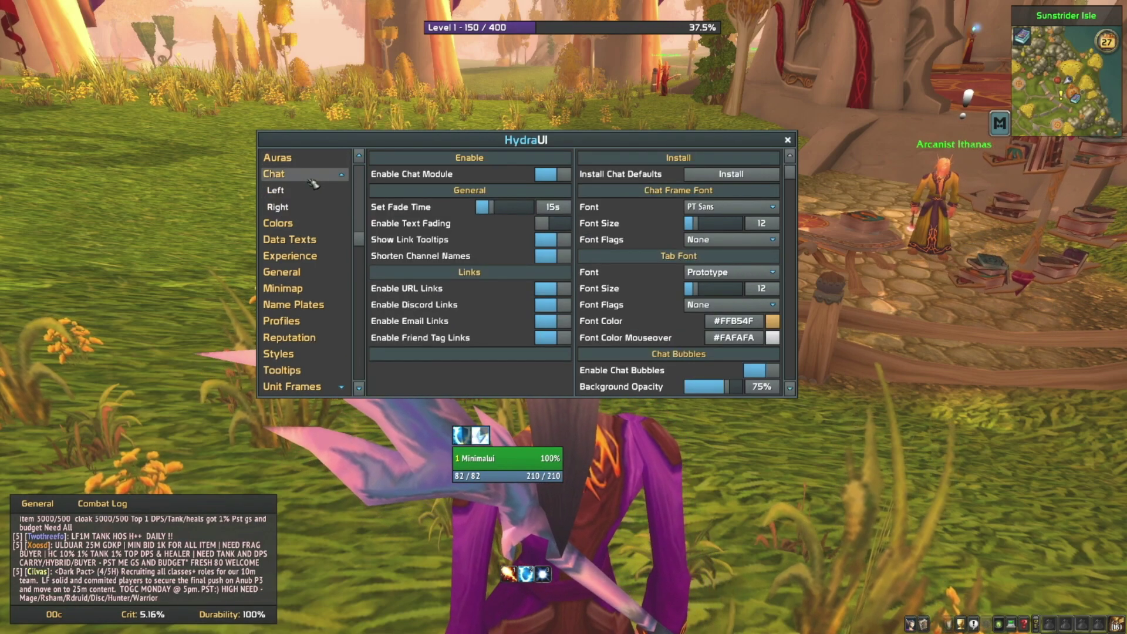
pyautogui.click(305, 227)
pyautogui.click(310, 210)
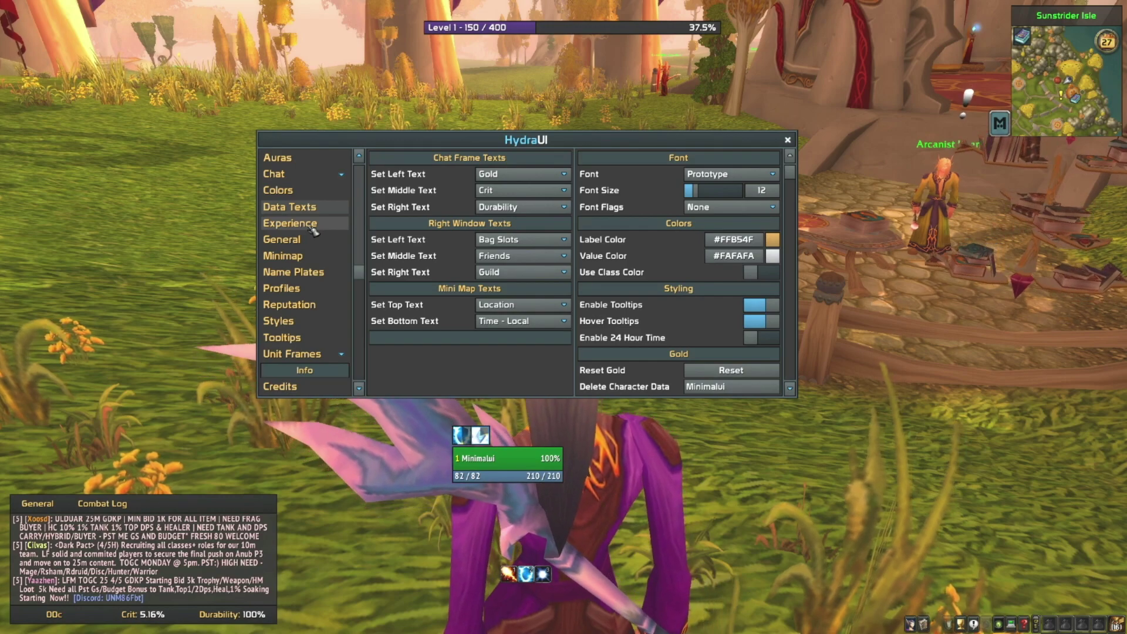
pyautogui.click(313, 229)
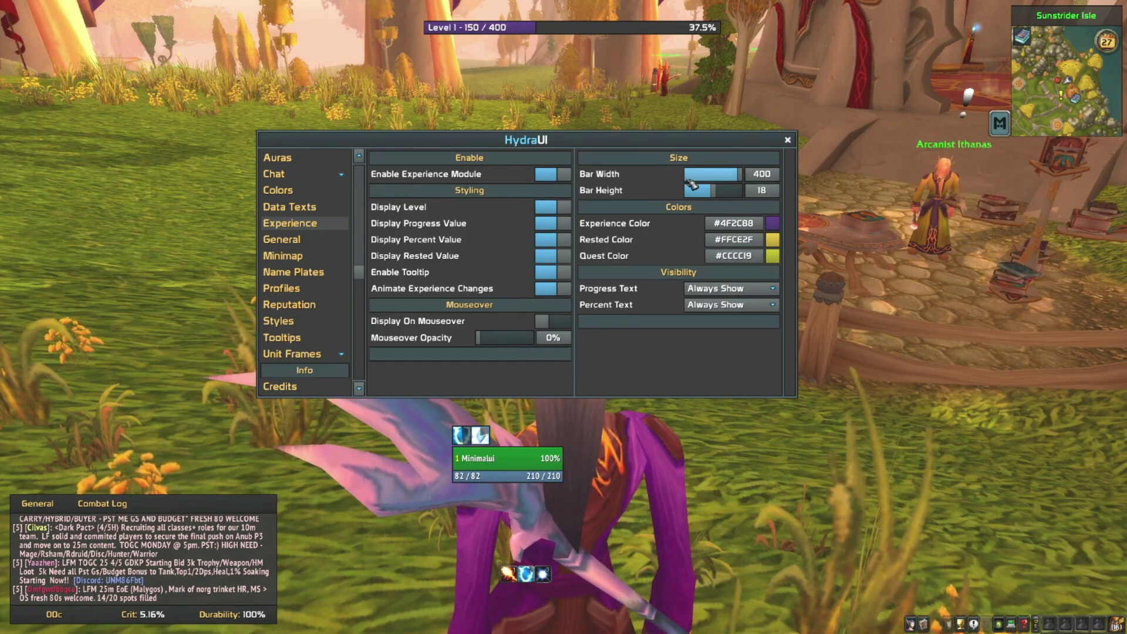
pyautogui.click(746, 226)
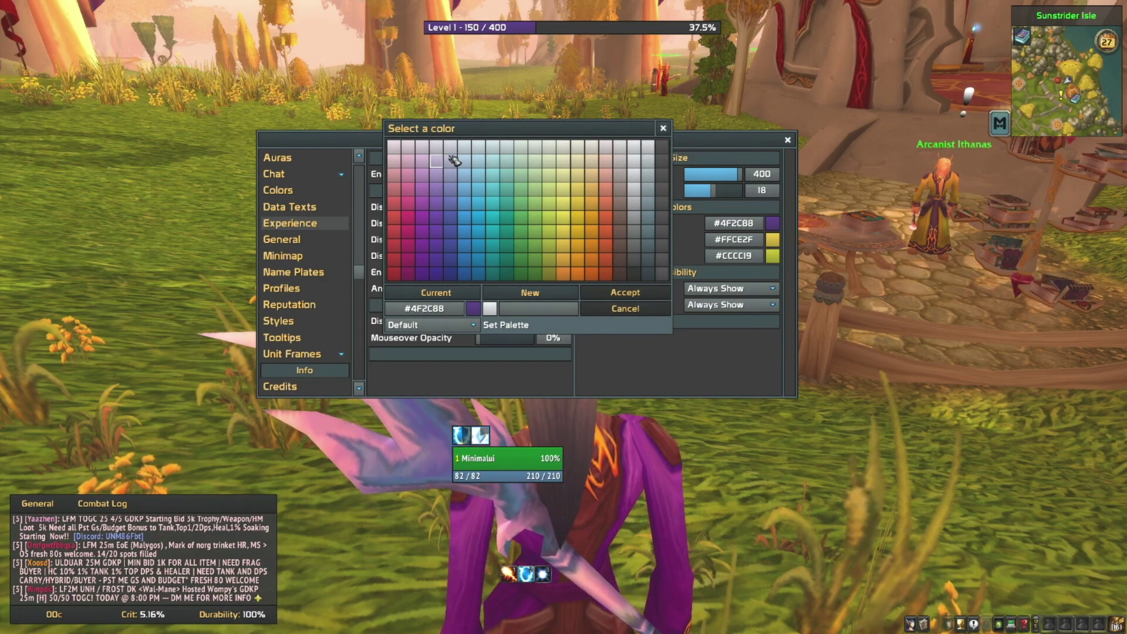
pyautogui.click(663, 130)
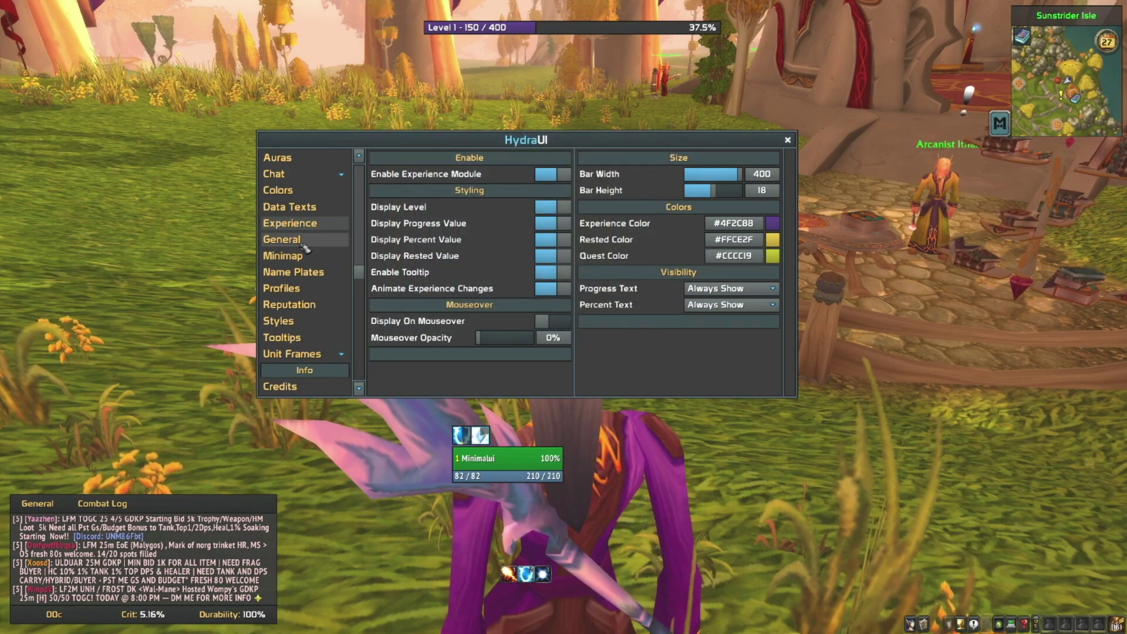
# - Review the General, Minimap and Name Plates settings, including fonts, merchant options, inventory filters and name plate texts
pyautogui.click(305, 247)
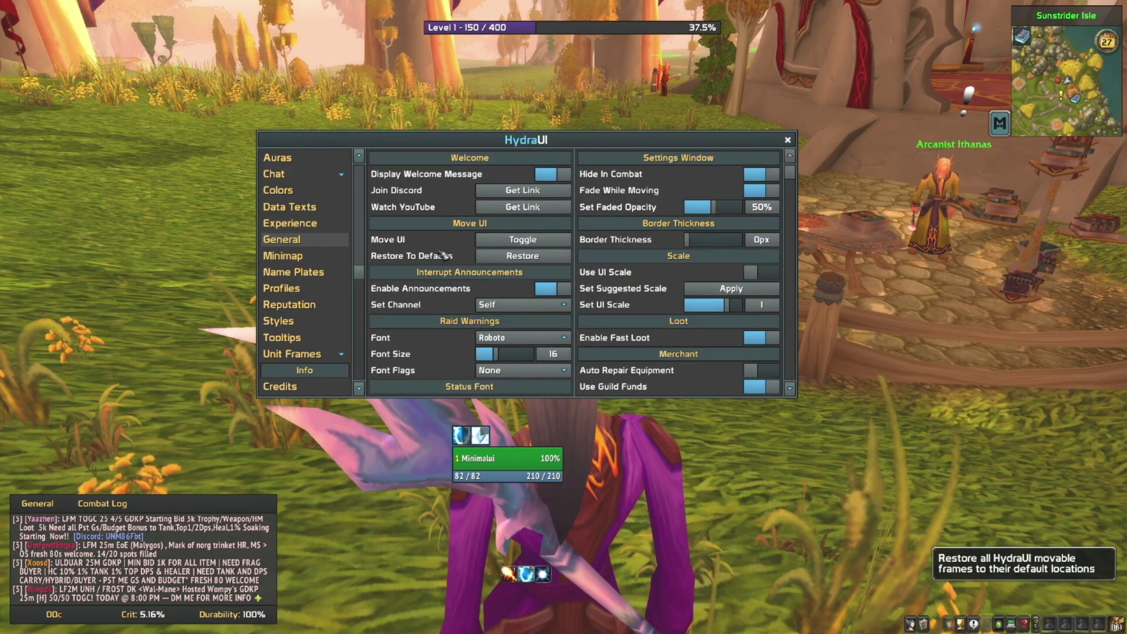
pyautogui.scroll(-5, 443, 254)
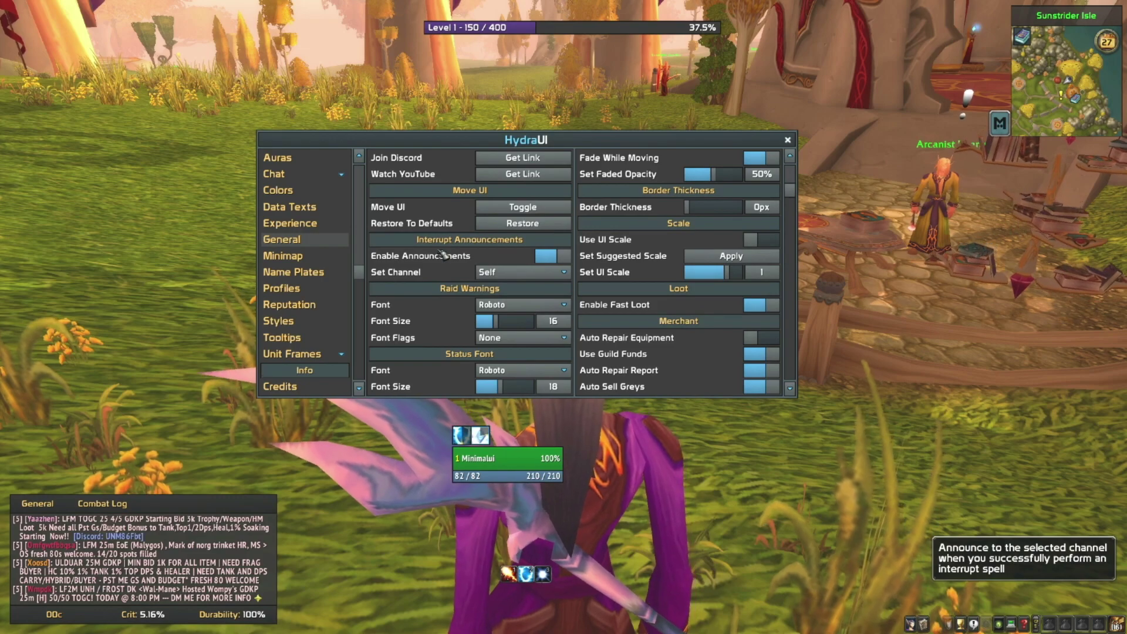
pyautogui.scroll(-8, 443, 254)
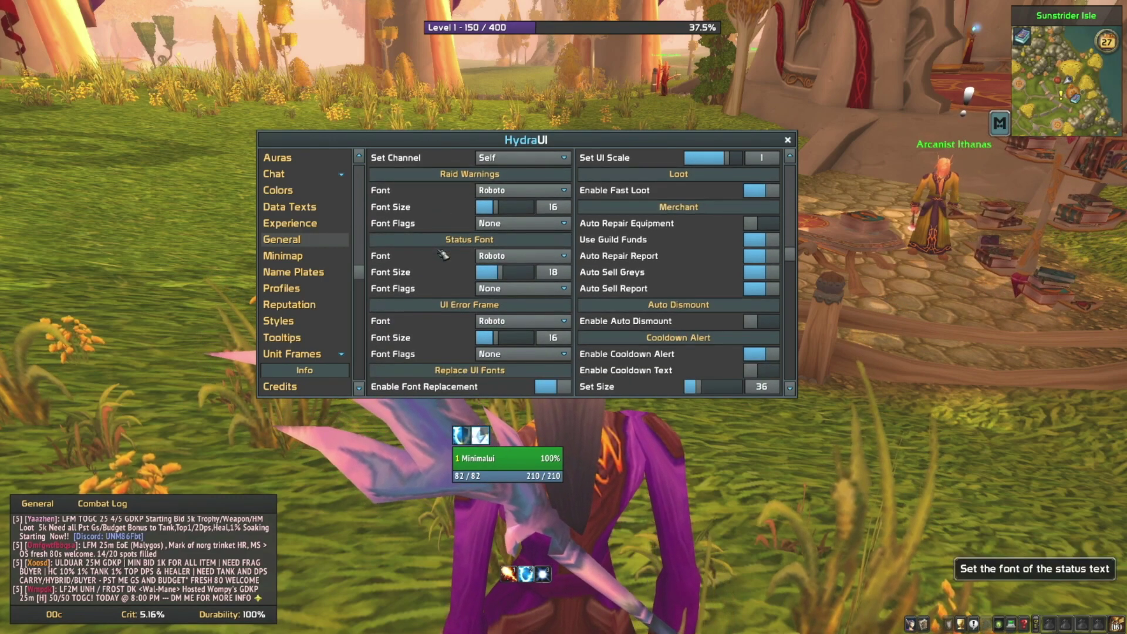
pyautogui.scroll(-1, 443, 254)
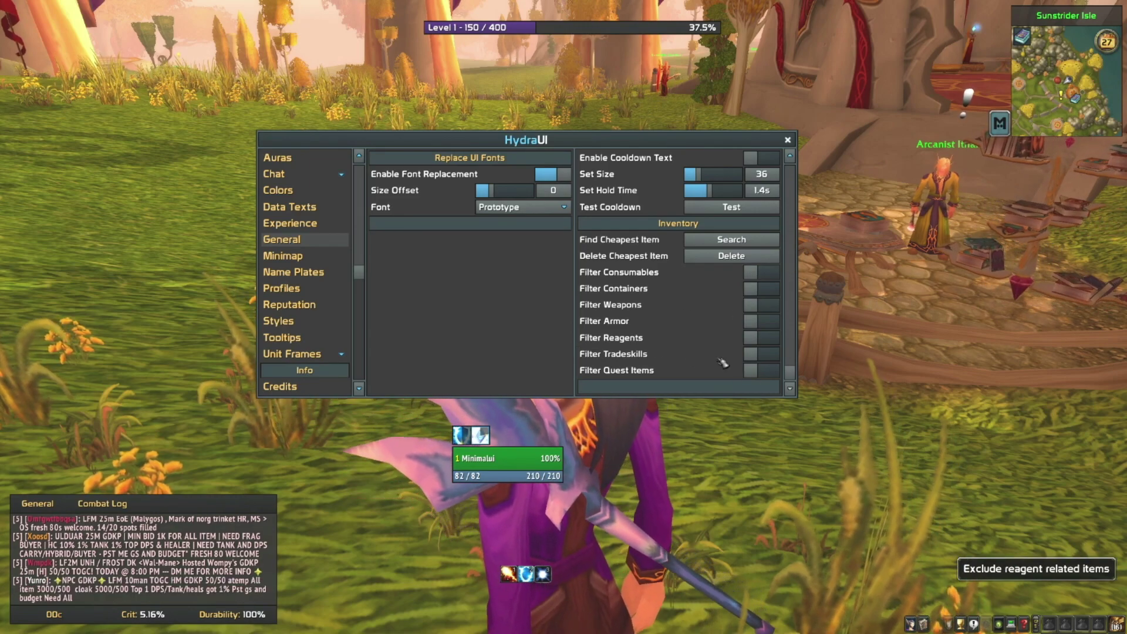
pyautogui.click(307, 256)
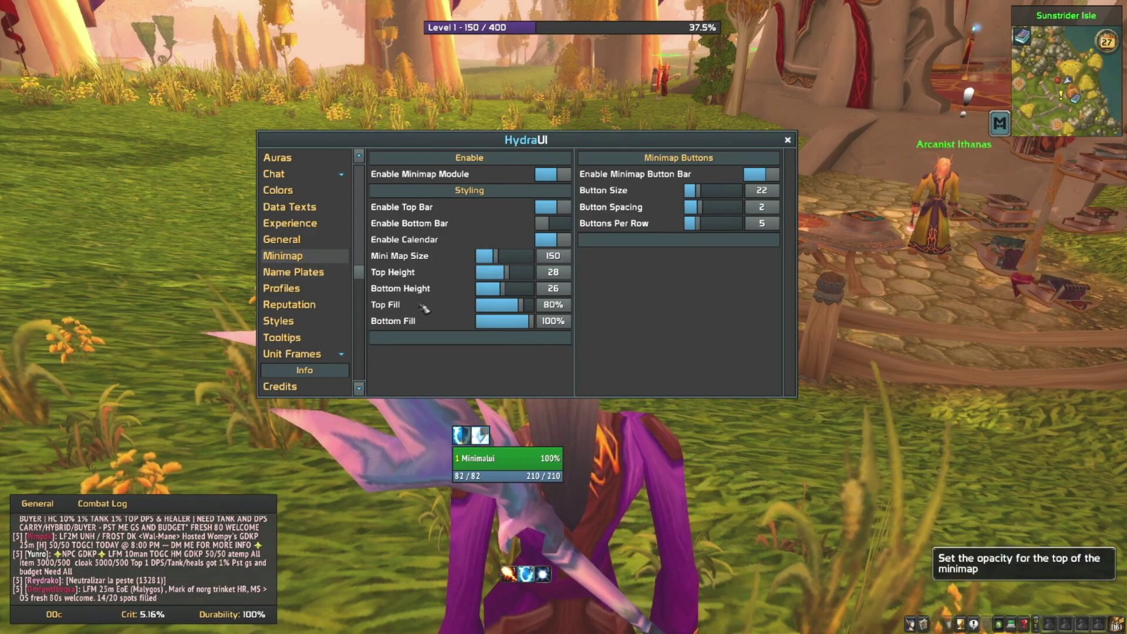
pyautogui.click(317, 276)
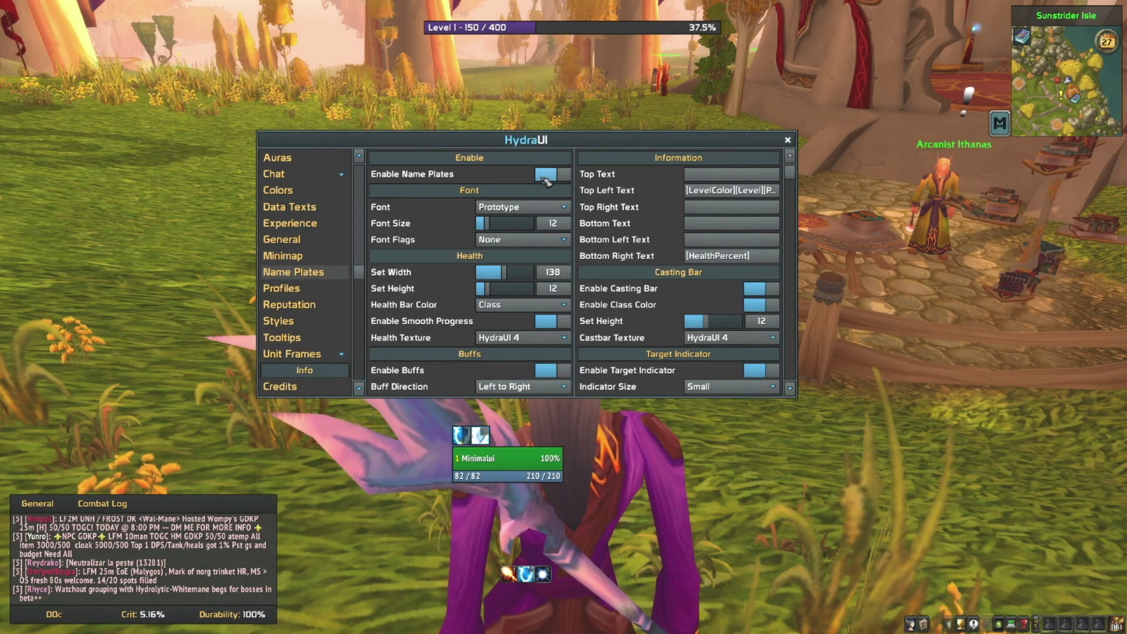
pyautogui.scroll(-2, 455, 220)
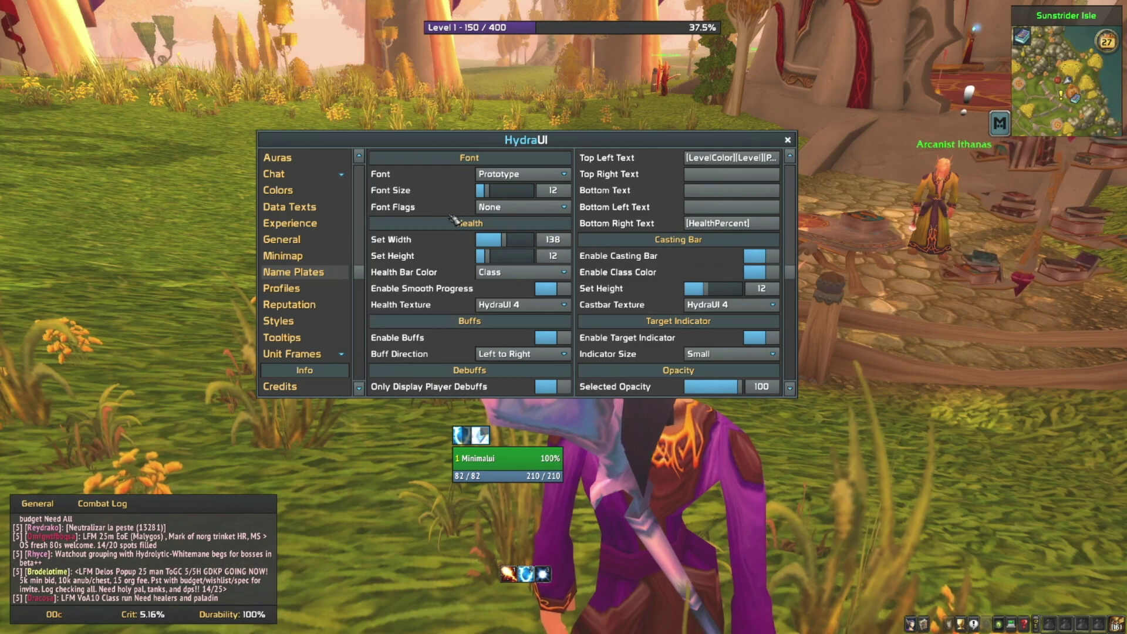
pyautogui.scroll(-2, 455, 220)
pyautogui.scroll(4, 454, 220)
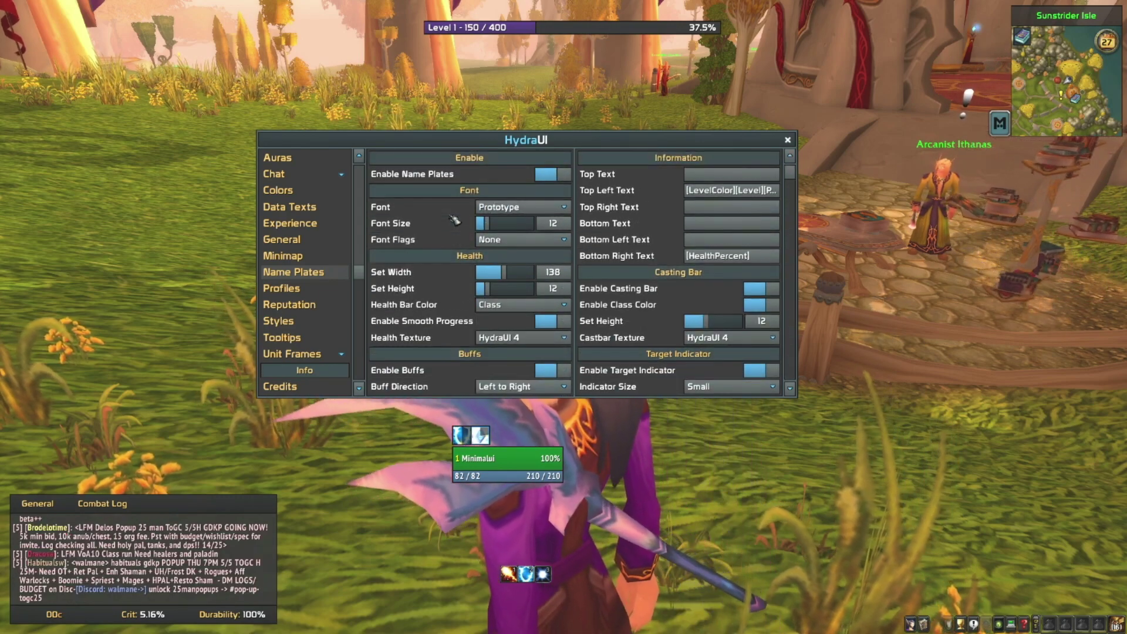
# - Look up the tag used for Left Power Text in the Player unit frame settings
pyautogui.click(334, 355)
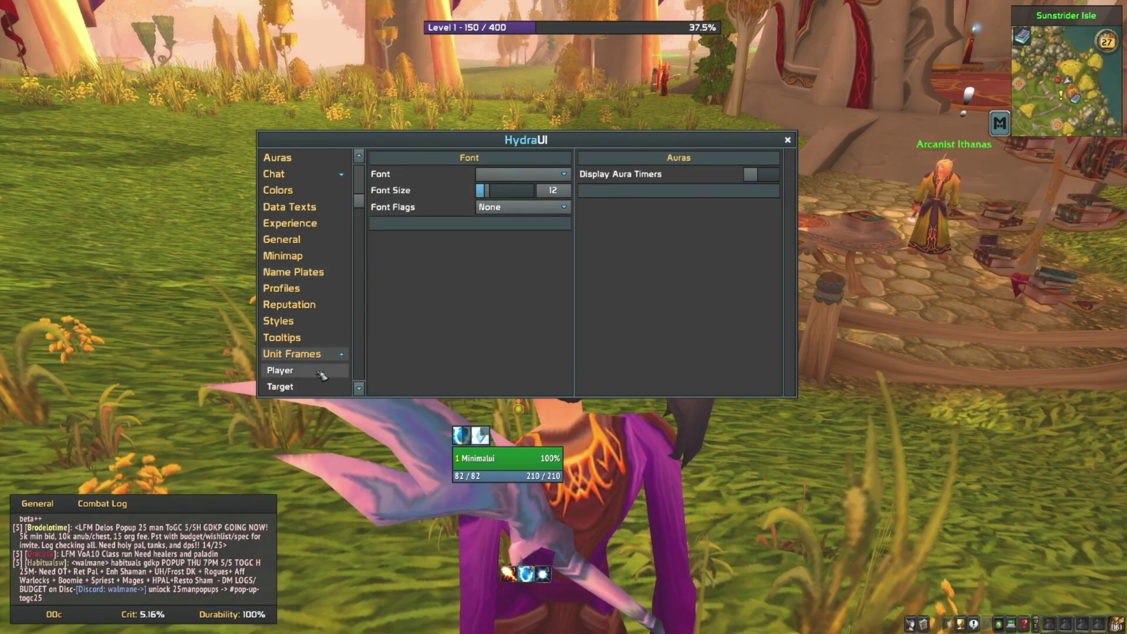
pyautogui.click(313, 370)
pyautogui.click(728, 255)
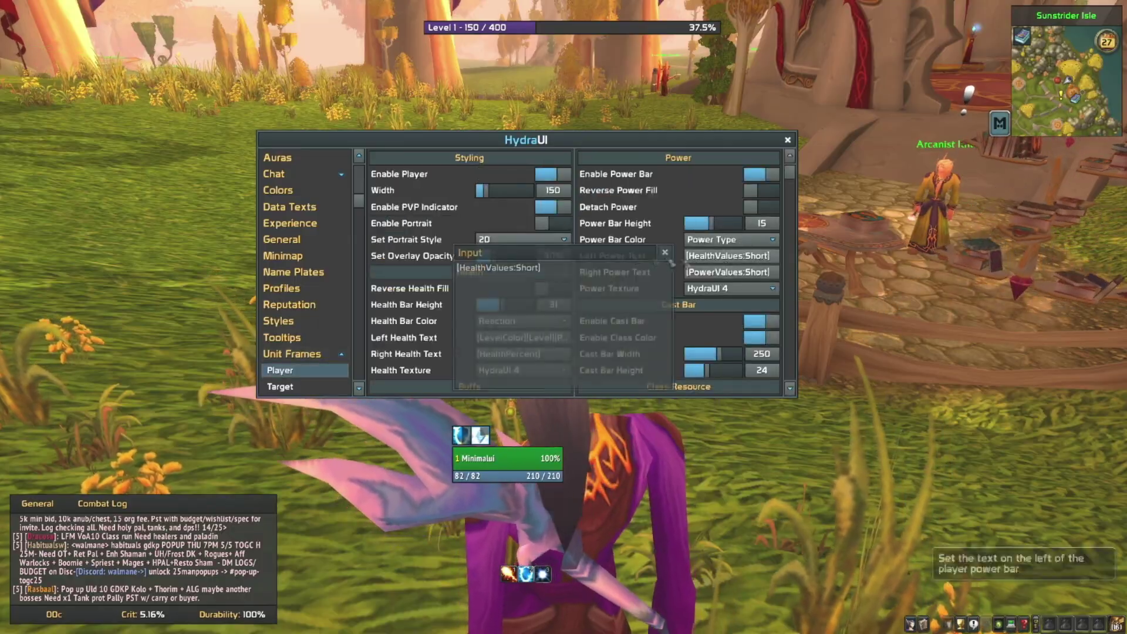
pyautogui.click(665, 252)
# - Close the HydraUI settings and move the character to open ground with a Springpaw Cub's name plate in view
pyautogui.press('Escape')
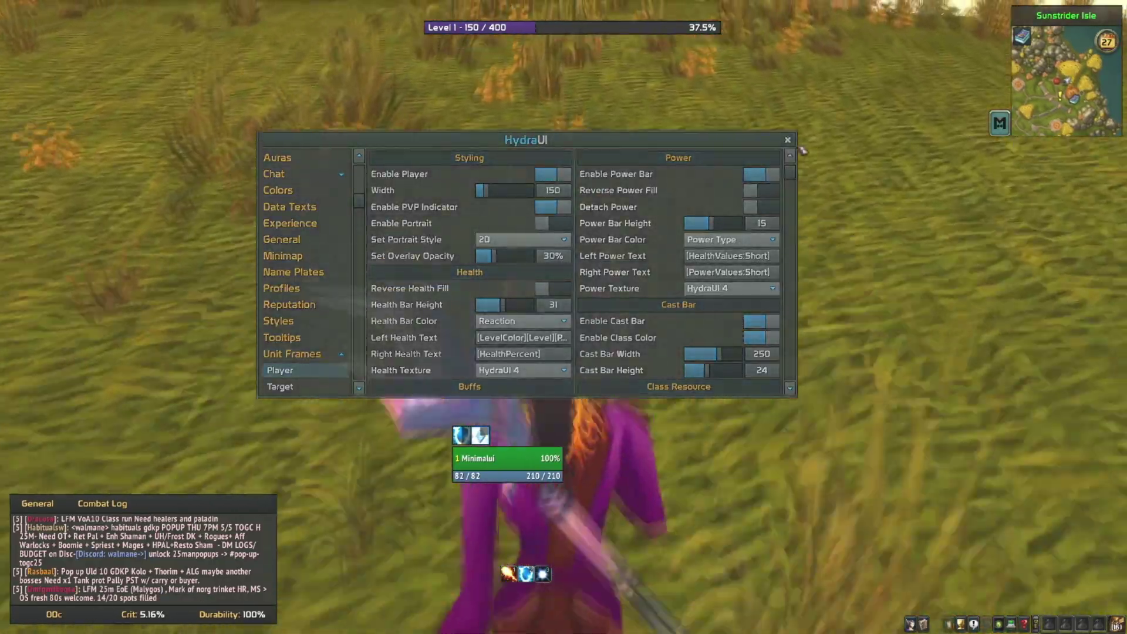
pyautogui.scroll(-5, 564, 317)
pyautogui.press('w')
pyautogui.press('d')
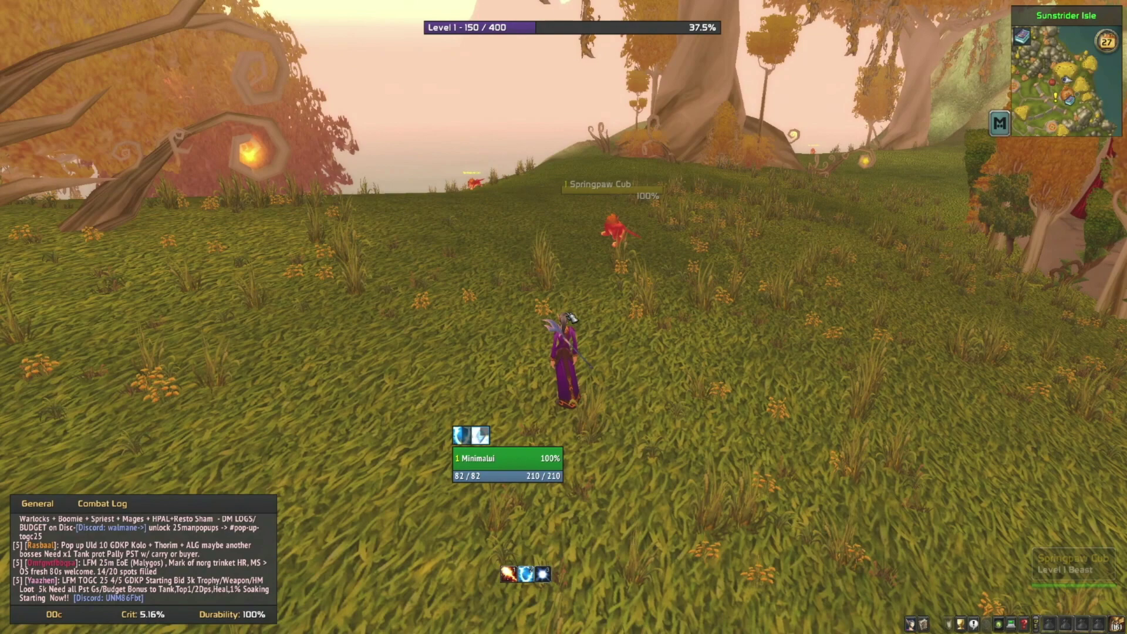
# - Reopen the HydraUI settings with /hui, move the window aside, and set the name plates' Bottom Left Text to [HealthValues:Short]
pyautogui.write('/hui')
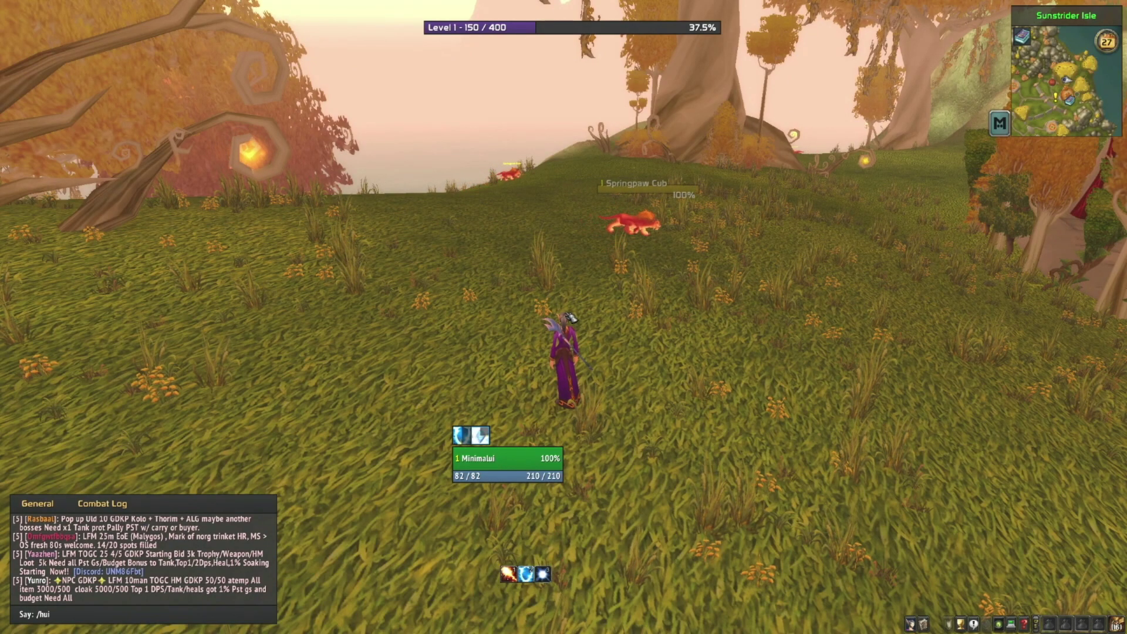
pyautogui.press('Return')
pyautogui.moveTo(521, 171); pyautogui.dragTo(304, 176)
pyautogui.click(82, 277)
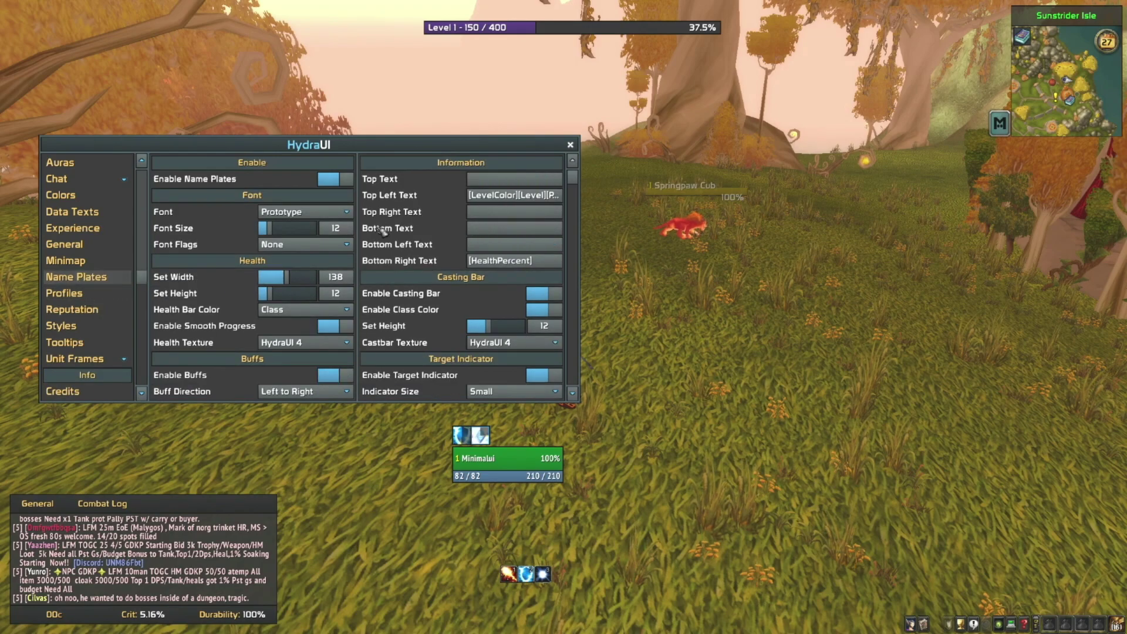
pyautogui.click(489, 242)
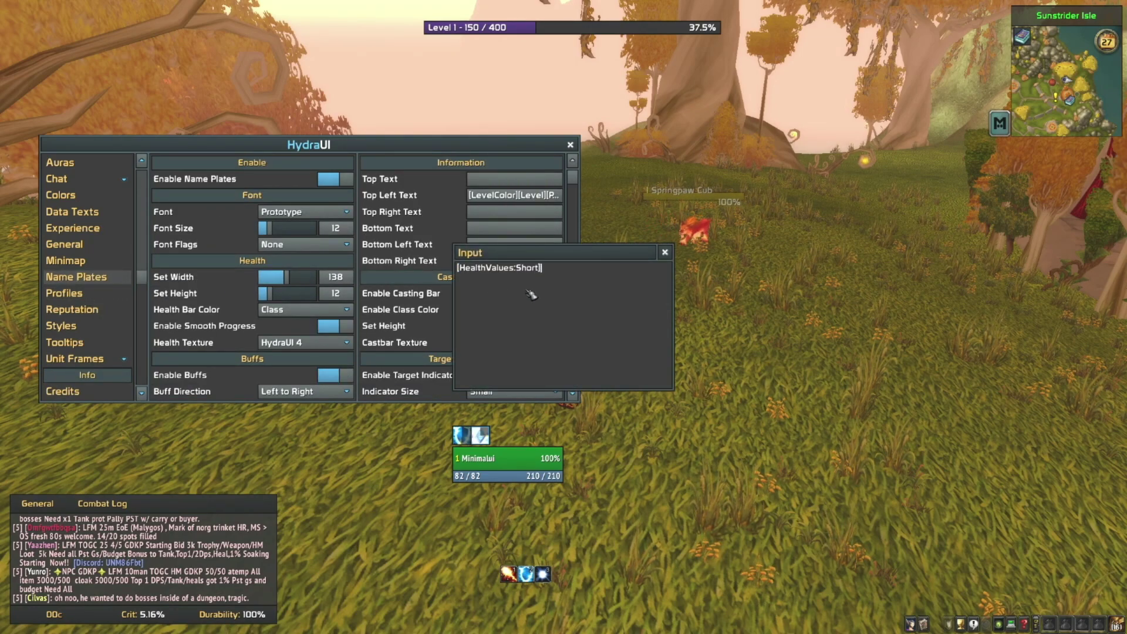
pyautogui.press('Return')
# - Reload the interface with /reload to apply the name plate text
pyautogui.write('/')
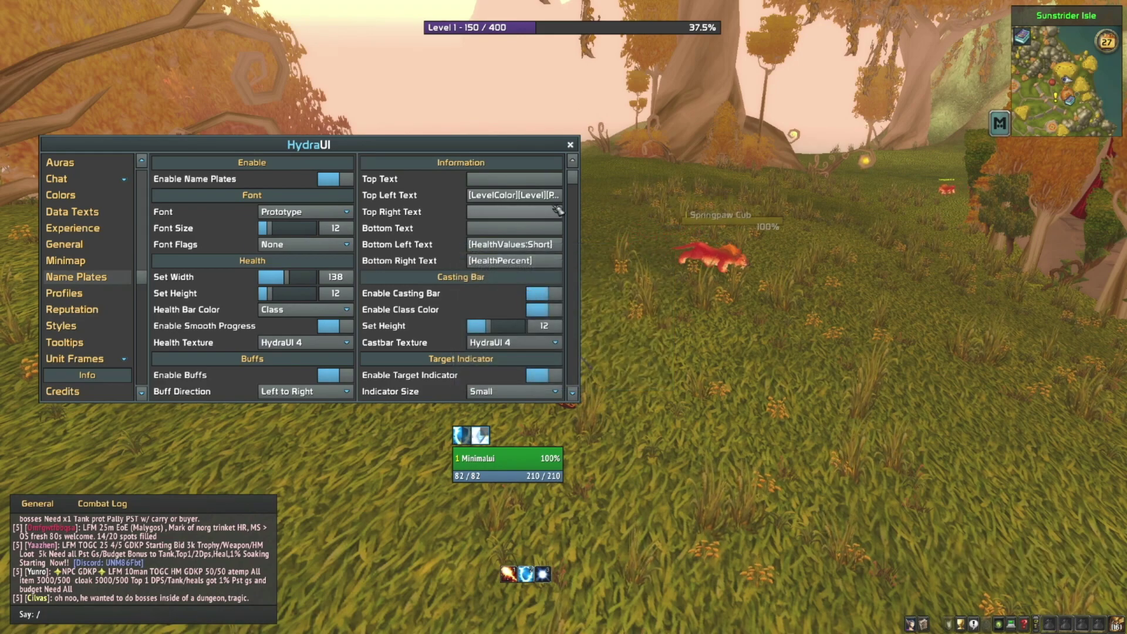
pyautogui.write('reload')
pyautogui.press('Return')
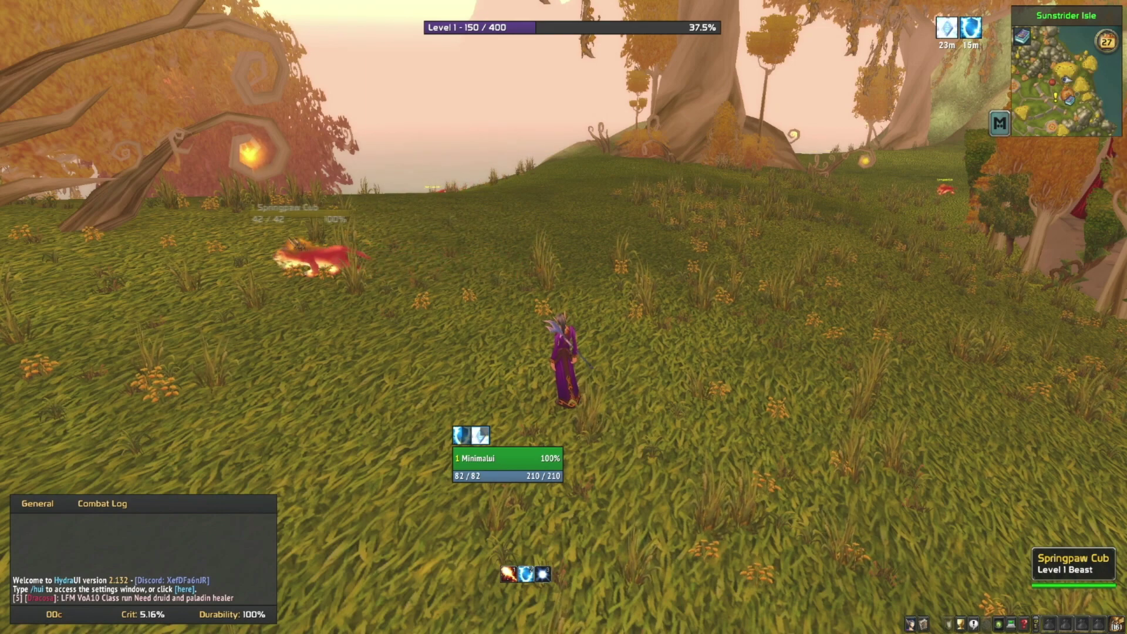
# - Reopen the HydraUI settings with /hui and review the Reputation and Styles options, including style colours, textures and font sizes
pyautogui.write('/hui')
pyautogui.press('Return')
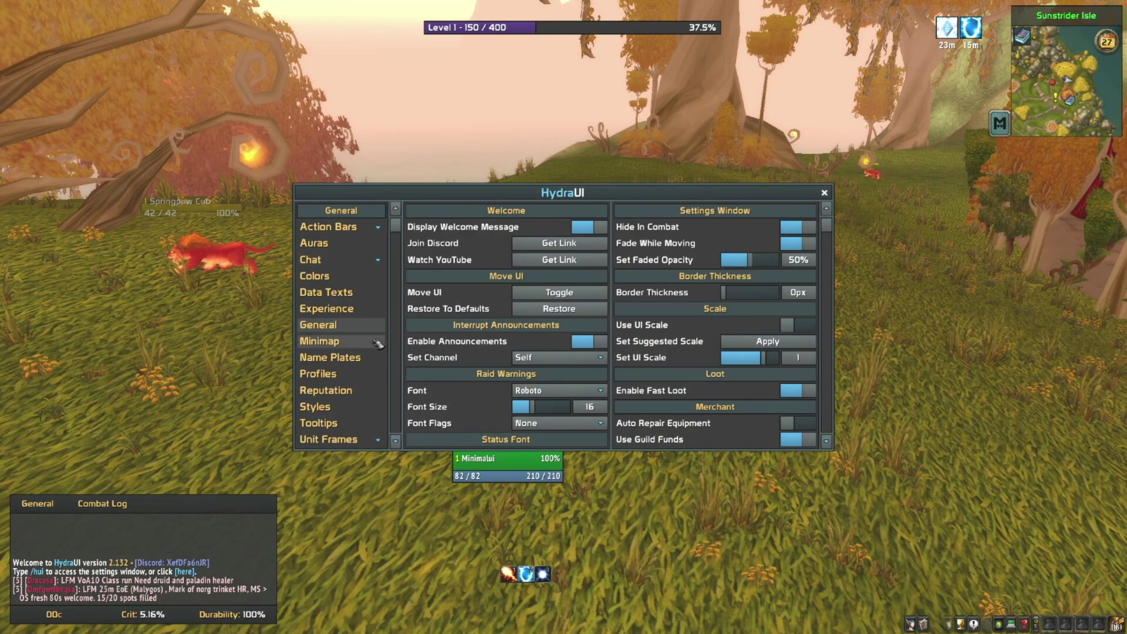
pyautogui.click(352, 358)
pyautogui.click(367, 390)
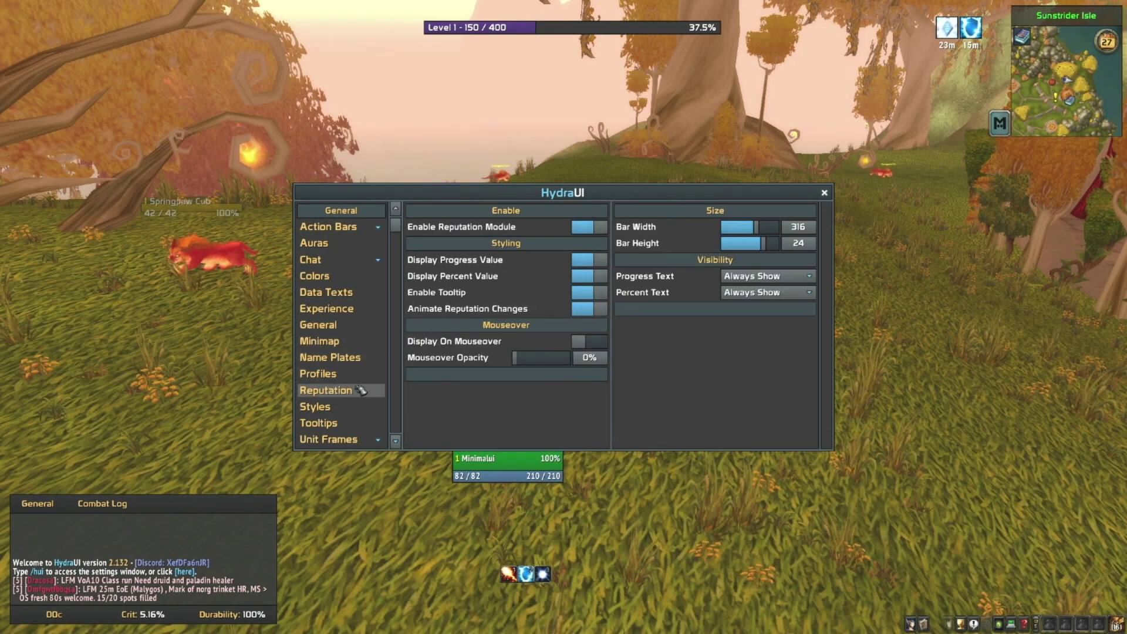
pyautogui.scroll(-2, 378, 356)
pyautogui.click(372, 373)
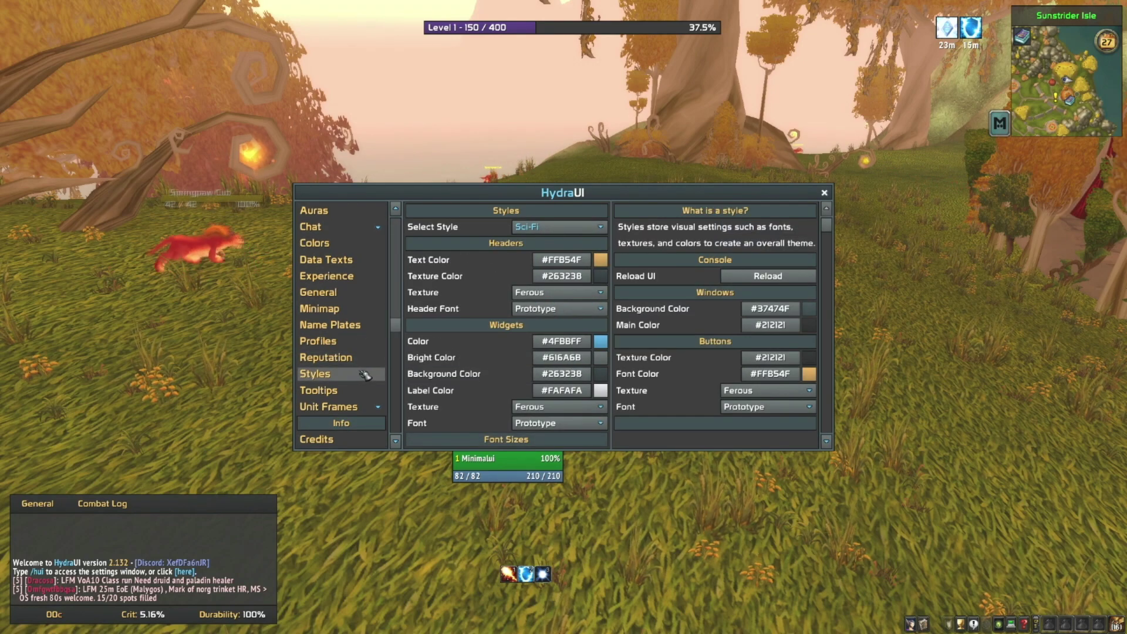
pyautogui.scroll(-4, 432, 334)
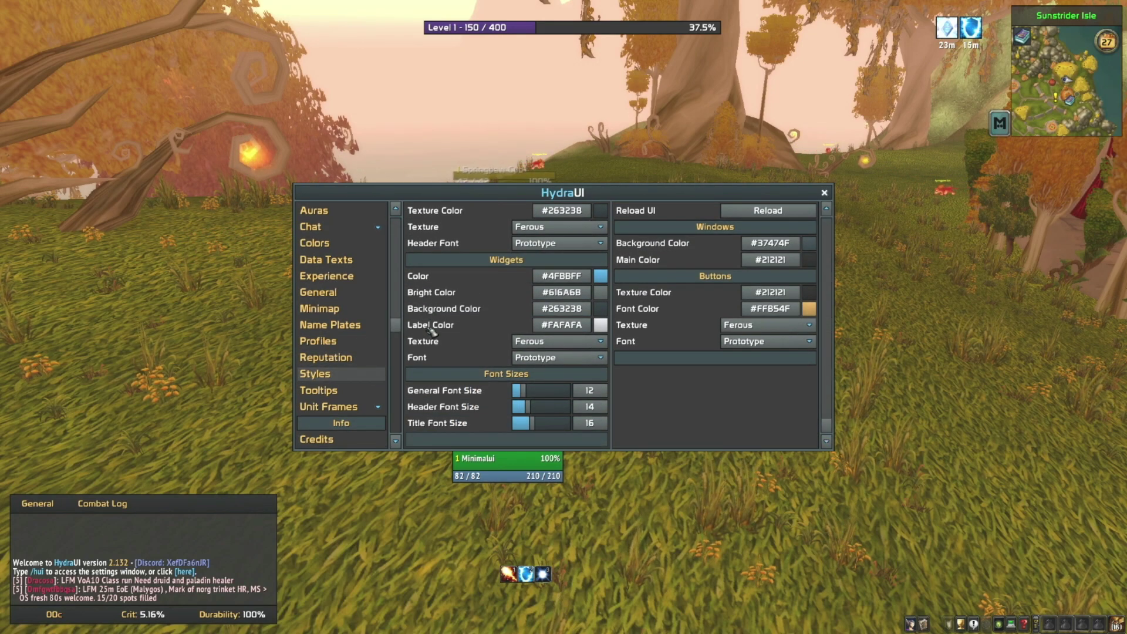
pyautogui.scroll(4, 432, 331)
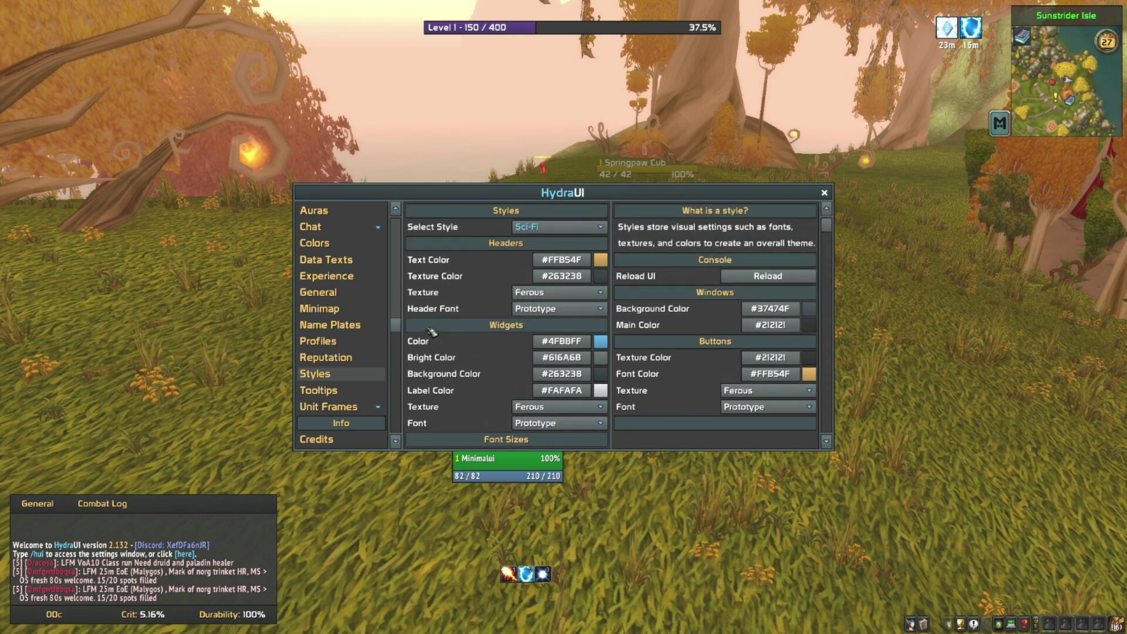
# - Expand the Unit Frames settings and review the Player frame's health, power, buff, debuff and cast bar options
pyautogui.click(346, 406)
pyautogui.scroll(-3, 352, 389)
pyautogui.click(340, 374)
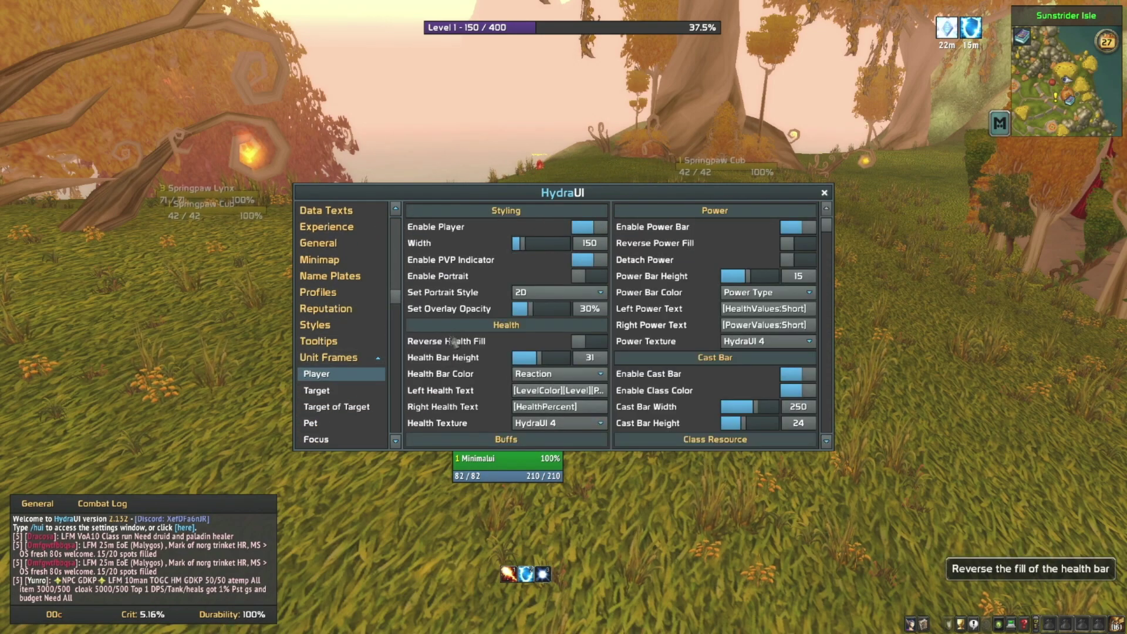
pyautogui.scroll(-6, 464, 296)
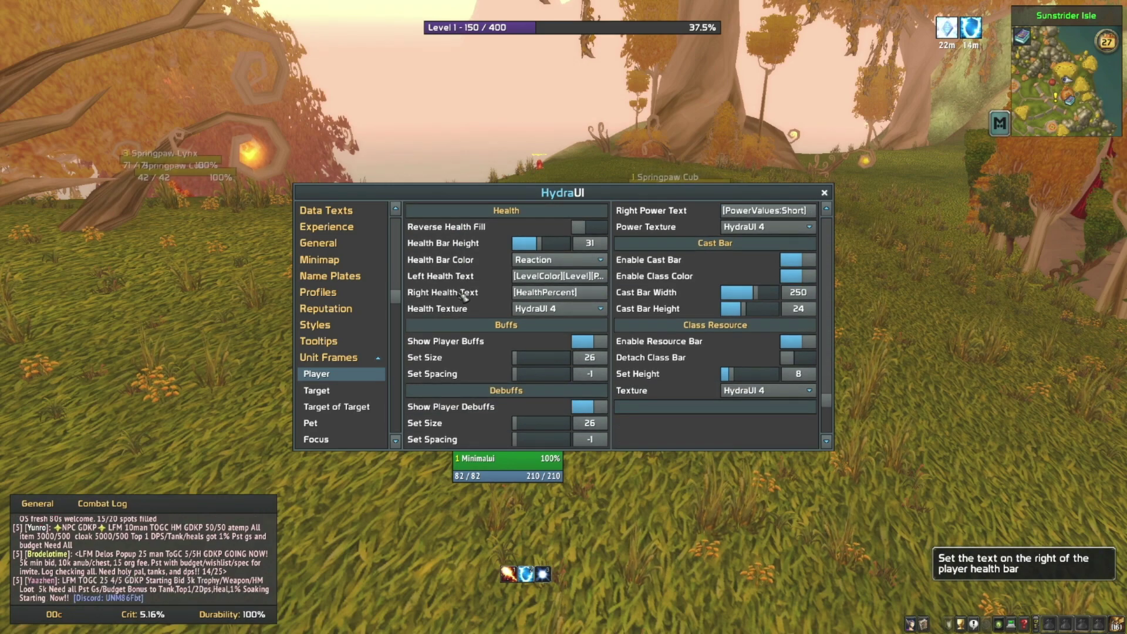
# - Review the Player and Target unit frame options for health, power, buffs, debuffs and cast bar, and close the HydraUI settings
pyautogui.scroll(-1, 466, 300)
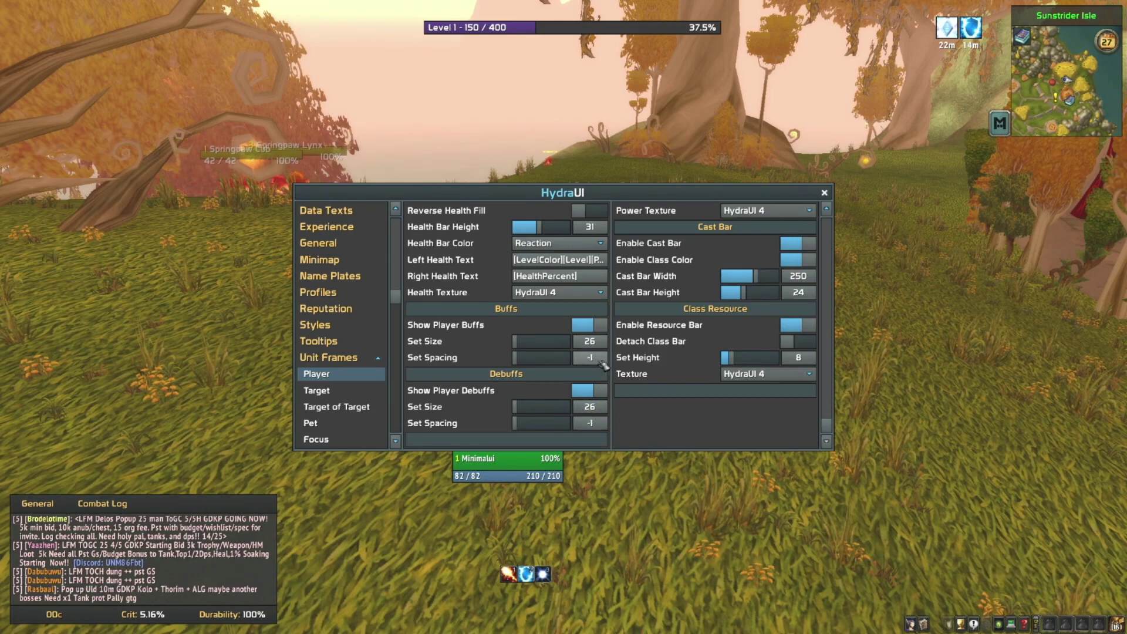
pyautogui.scroll(3, 499, 344)
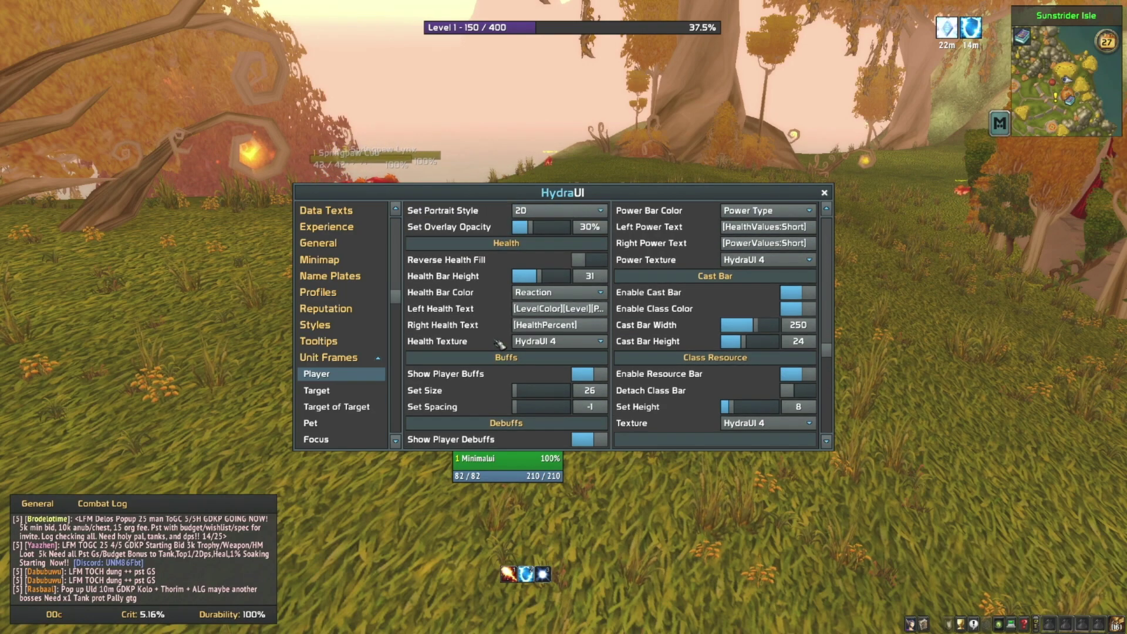
pyautogui.click(352, 392)
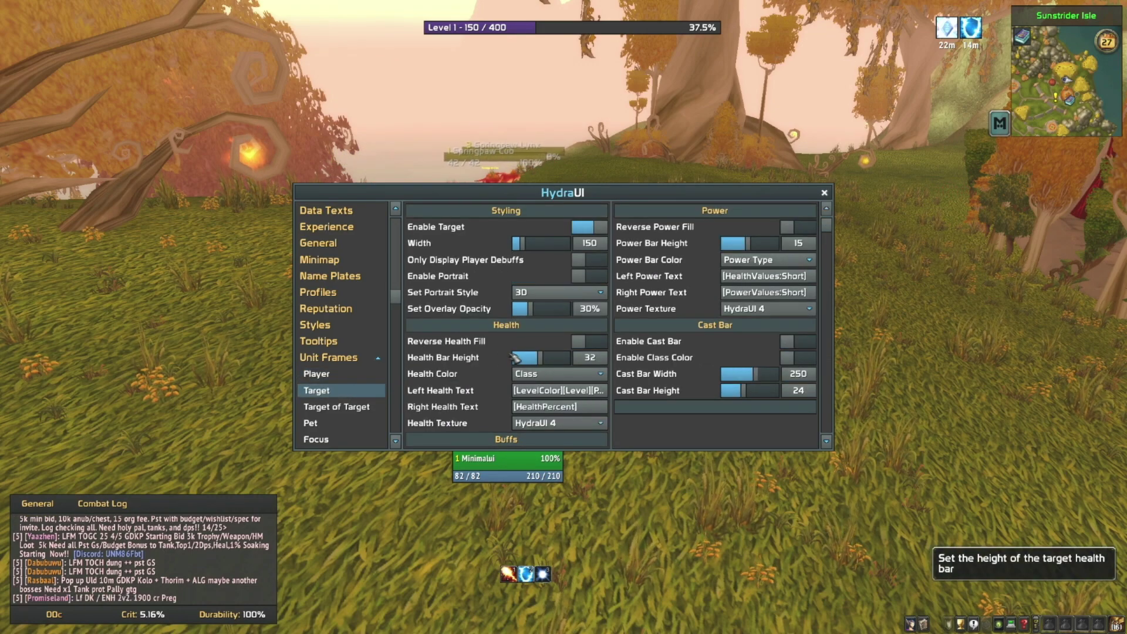
pyautogui.scroll(-1, 464, 359)
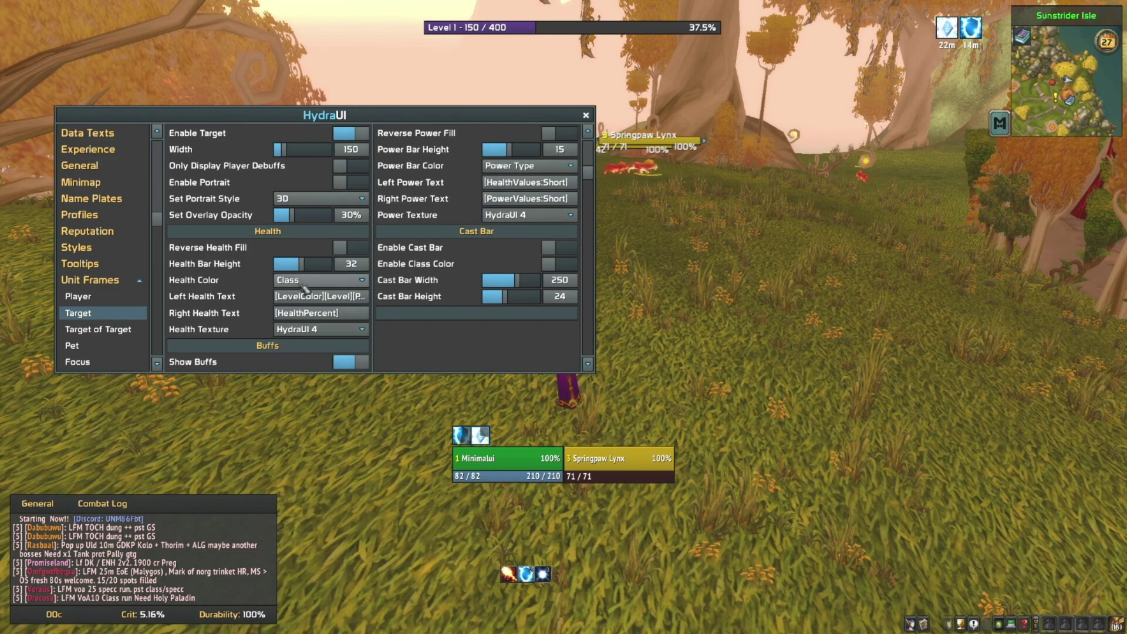
pyautogui.moveTo(288, 267); pyautogui.dragTo(301, 265)
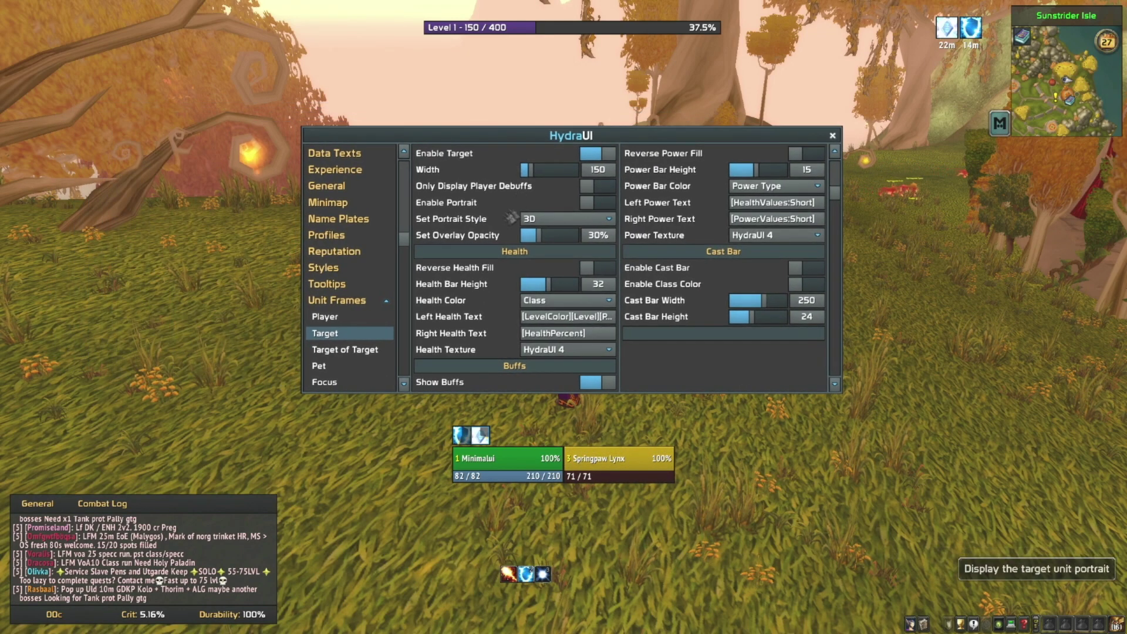
pyautogui.scroll(-5, 484, 236)
pyautogui.scroll(-1, 484, 236)
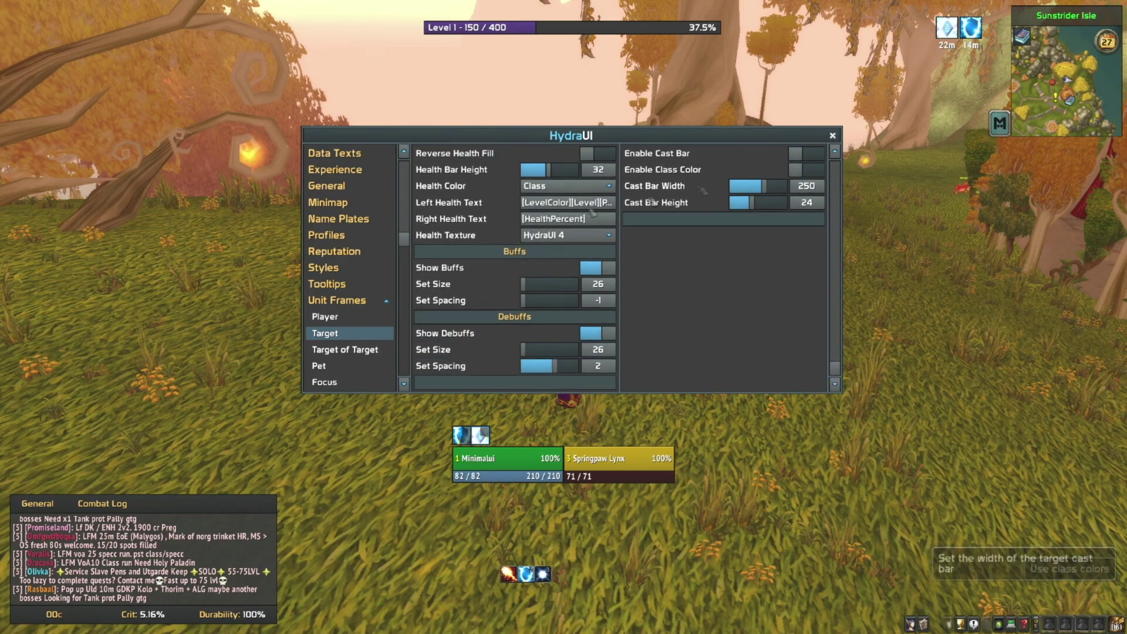
pyautogui.click(335, 153)
pyautogui.click(349, 184)
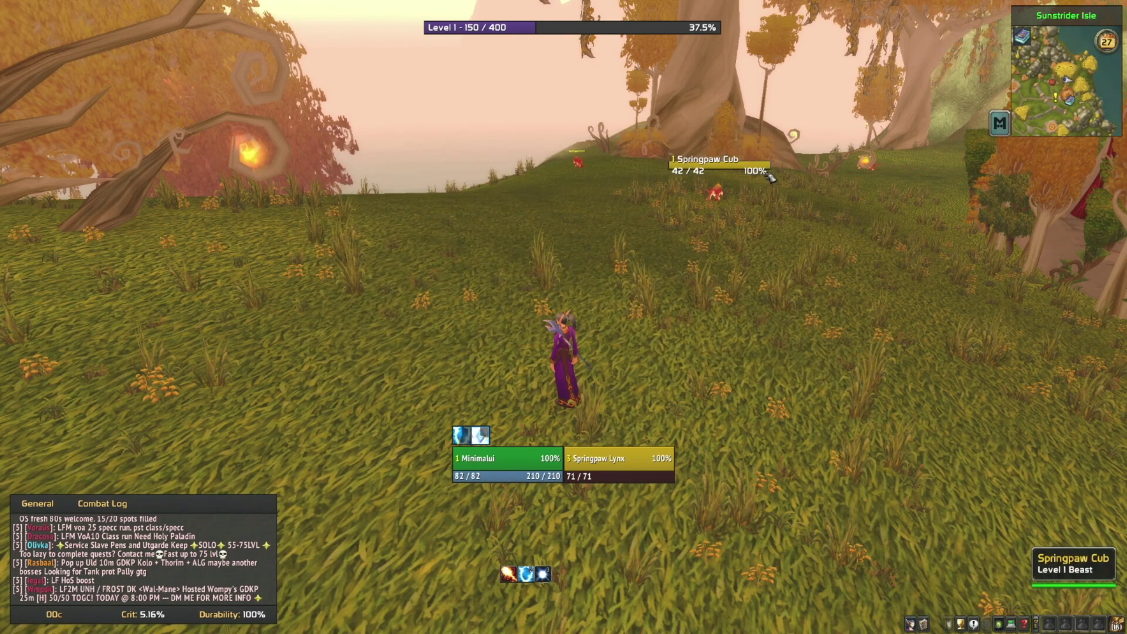
# - Unlock the HydraUI frames with /hui move and lower the Player, Target and Target Target frames closer to the action bar
pyautogui.write('/hui')
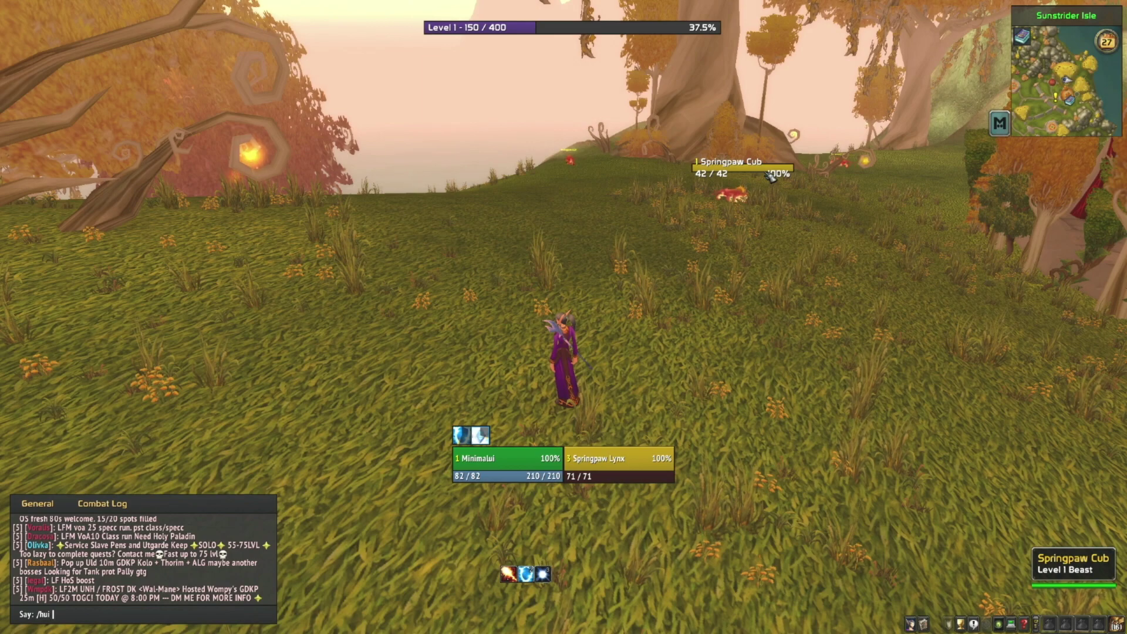
pyautogui.write(' move')
pyautogui.press('Return')
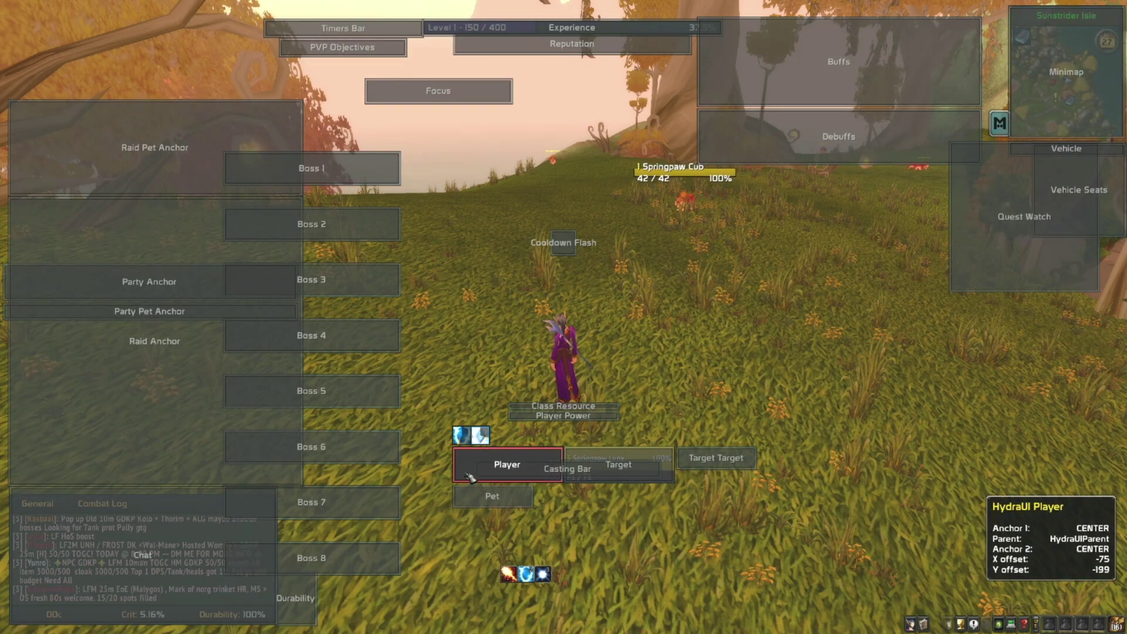
pyautogui.moveTo(468, 481); pyautogui.dragTo(469, 513)
pyautogui.moveTo(641, 460); pyautogui.dragTo(644, 495)
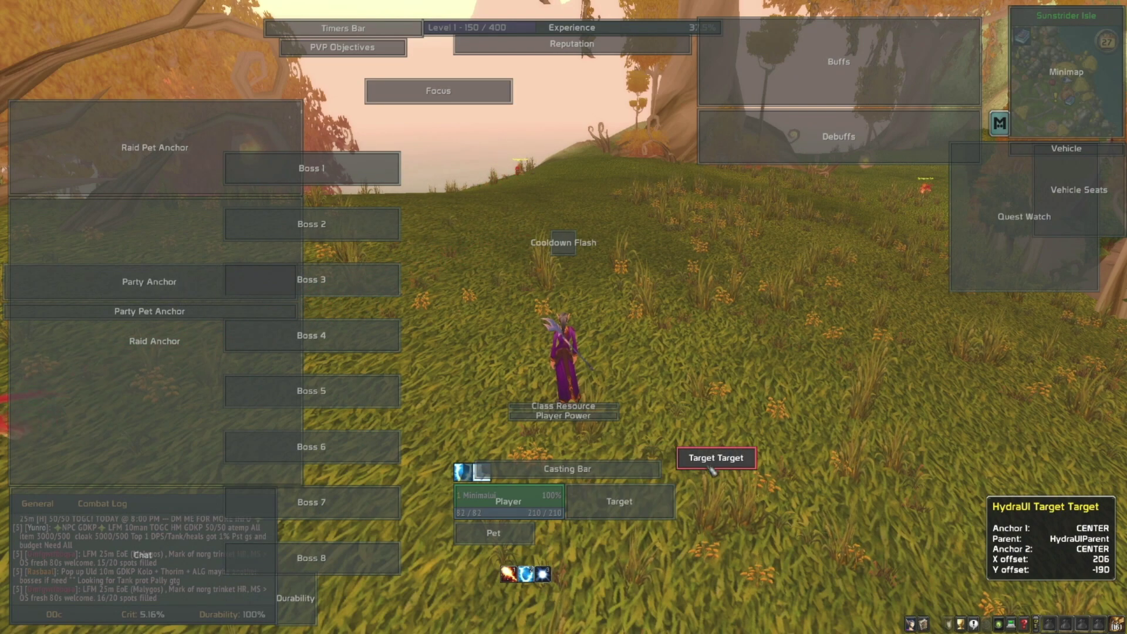
pyautogui.moveTo(710, 465); pyautogui.dragTo(712, 500)
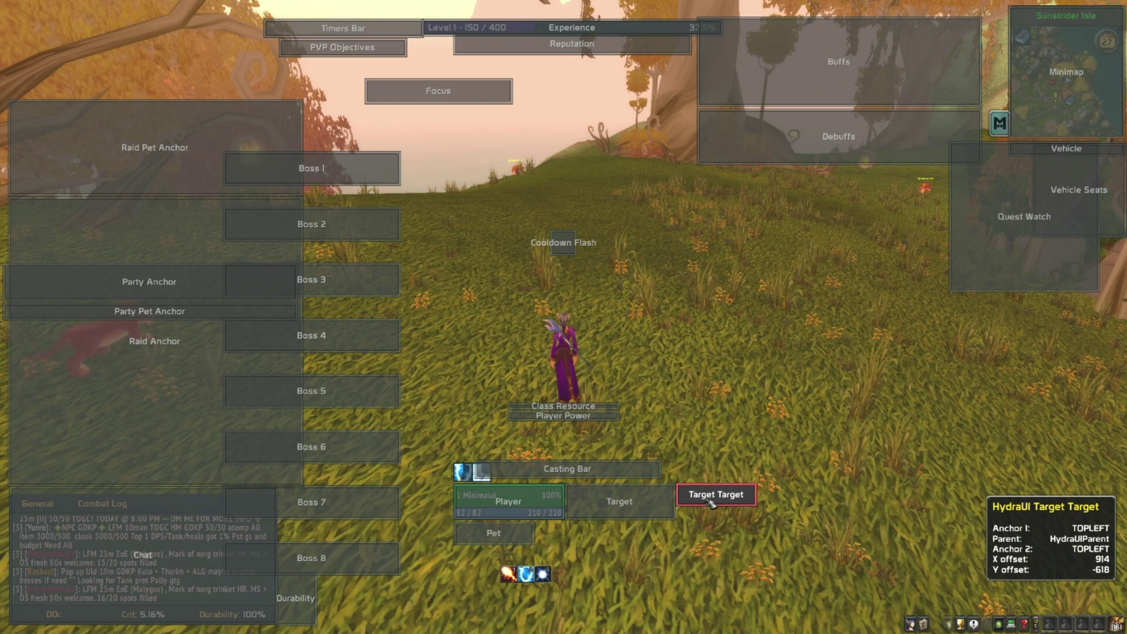
# - Try nudging the Target frame horizontally and vertically through its Frame Position settings
pyautogui.rightClick(649, 503)
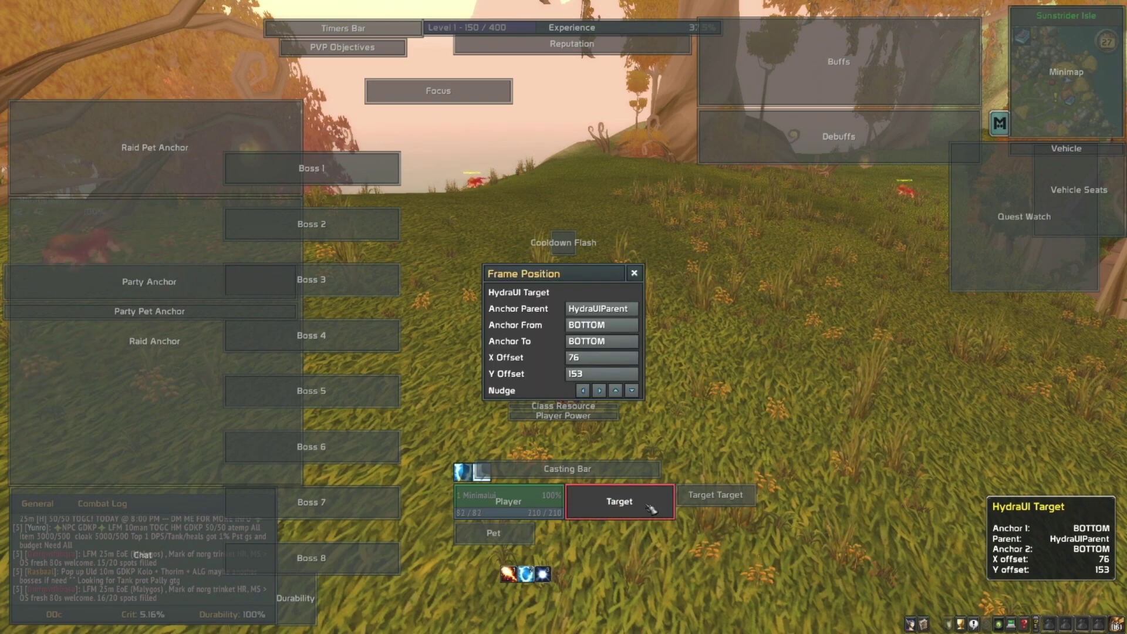
pyautogui.click(584, 391)
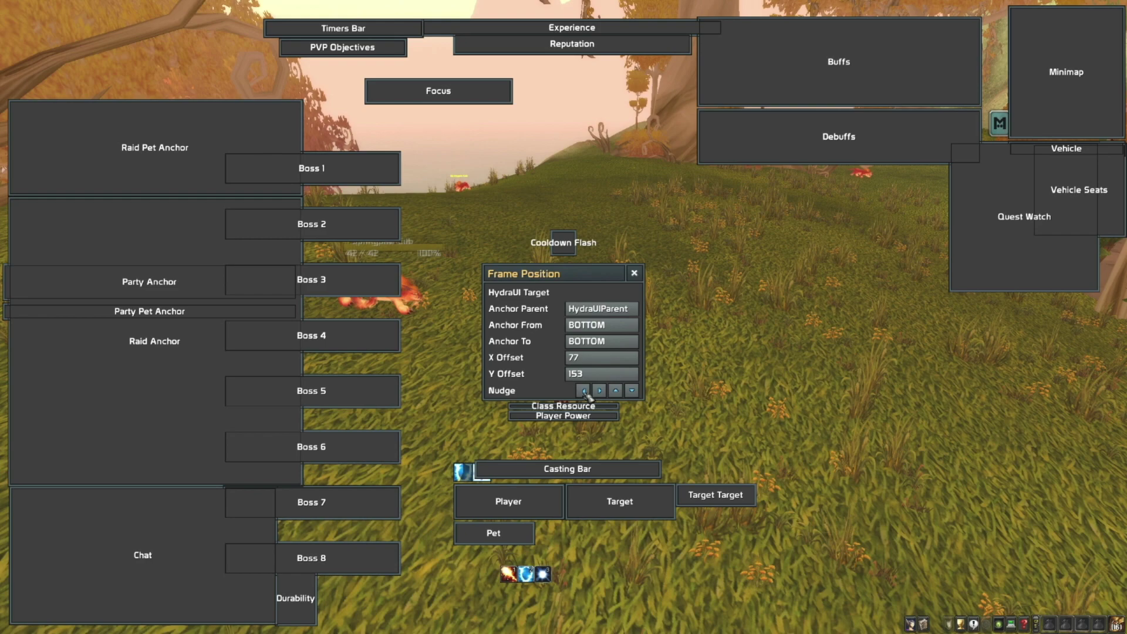
pyautogui.click(584, 391)
pyautogui.click(616, 392)
pyautogui.click(616, 391)
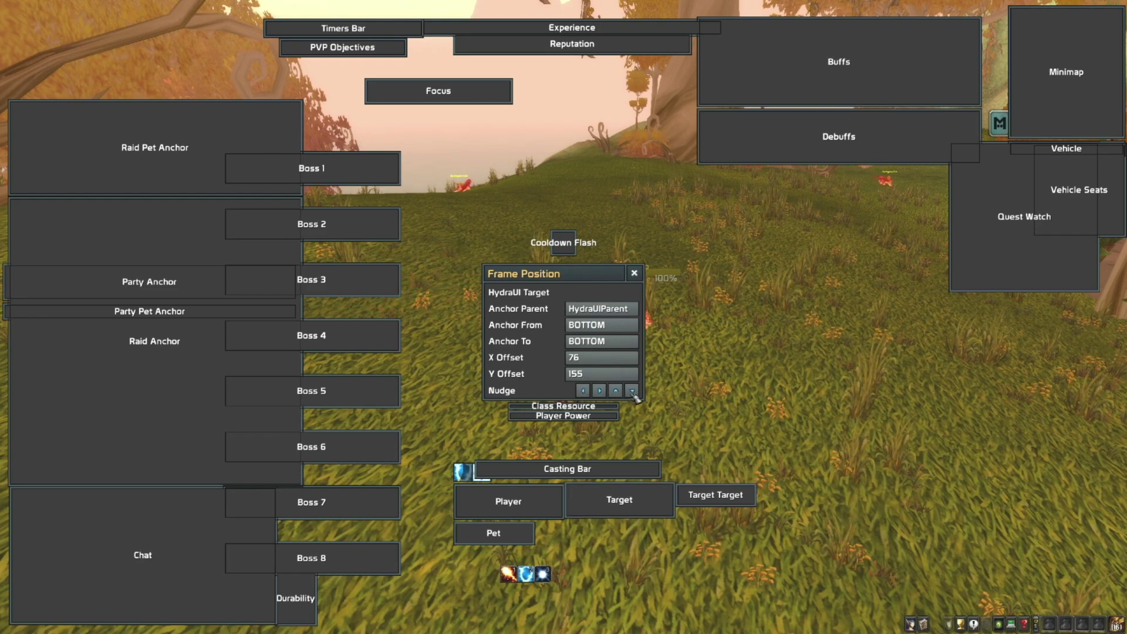
pyautogui.click(632, 390)
pyautogui.click(632, 391)
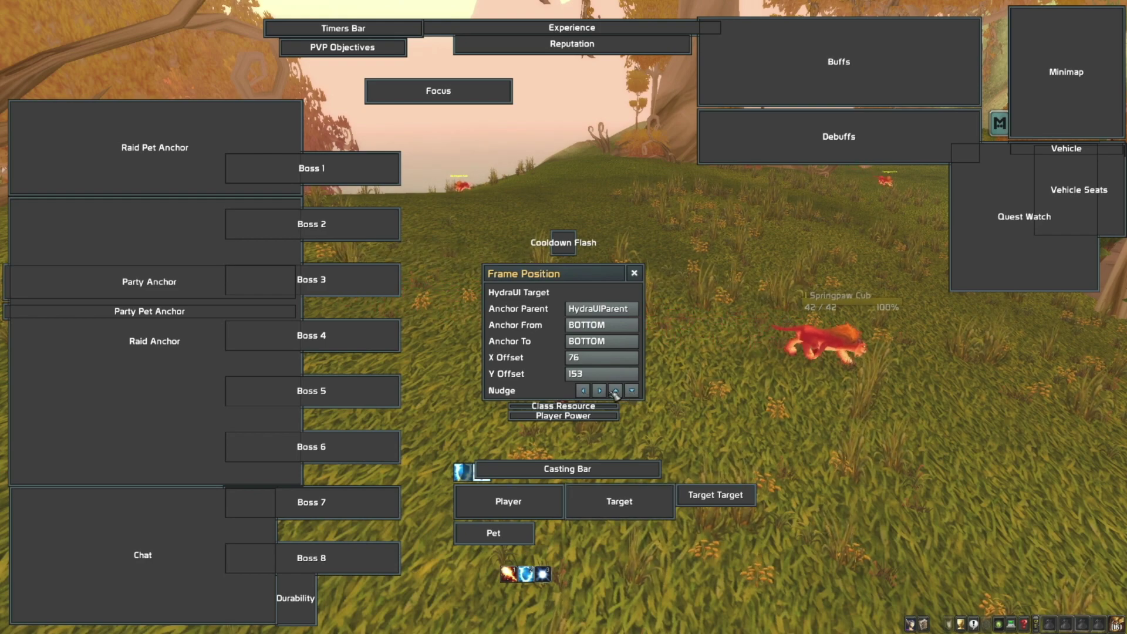
pyautogui.click(640, 277)
# - Place the Casting Bar just above the Player and Target frames and target a Springpaw Cub
pyautogui.moveTo(534, 470); pyautogui.dragTo(555, 452)
pyautogui.moveTo(596, 309); pyautogui.dragTo(704, 310)
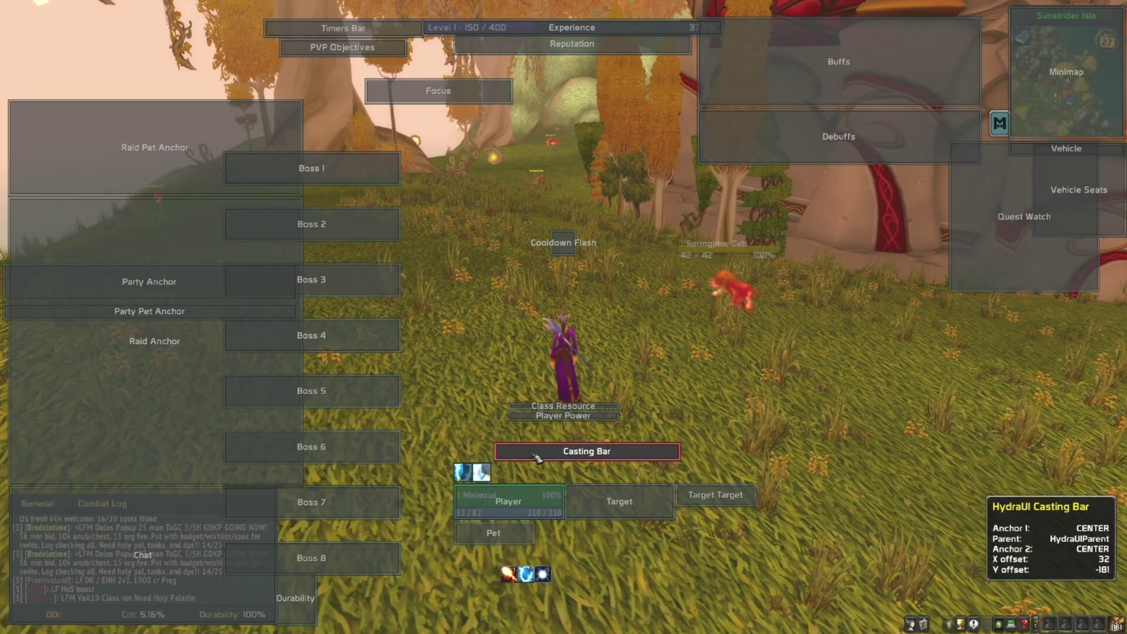
pyautogui.moveTo(563, 455); pyautogui.dragTo(558, 450)
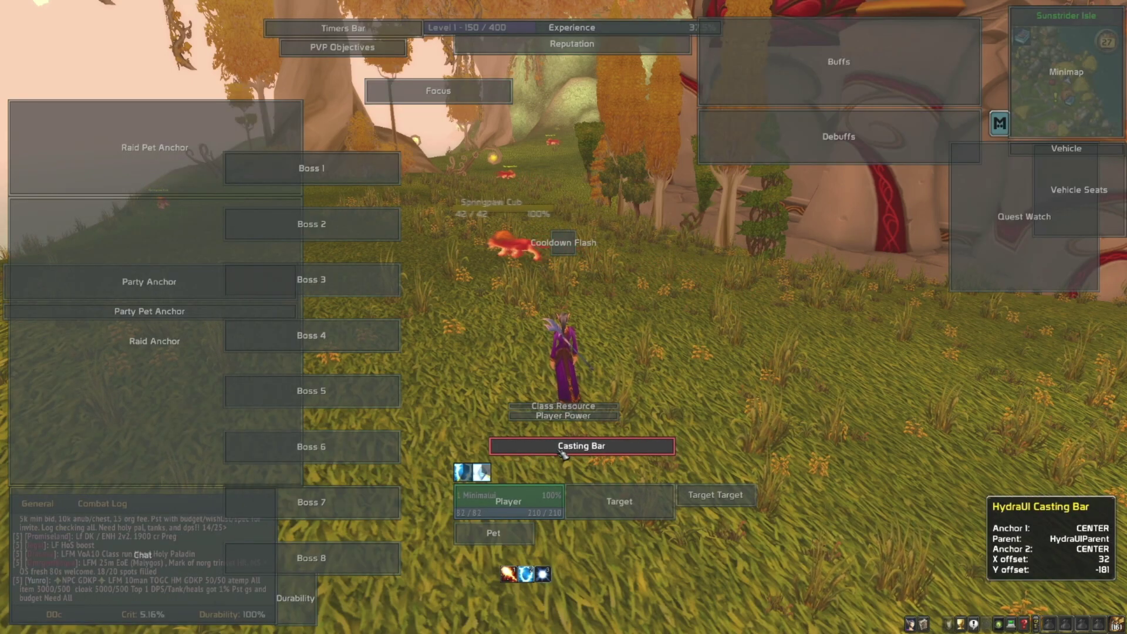
pyautogui.moveTo(643, 350); pyautogui.dragTo(528, 351)
pyautogui.click(533, 181)
pyautogui.press('w')
pyautogui.moveTo(640, 346); pyautogui.dragTo(610, 347)
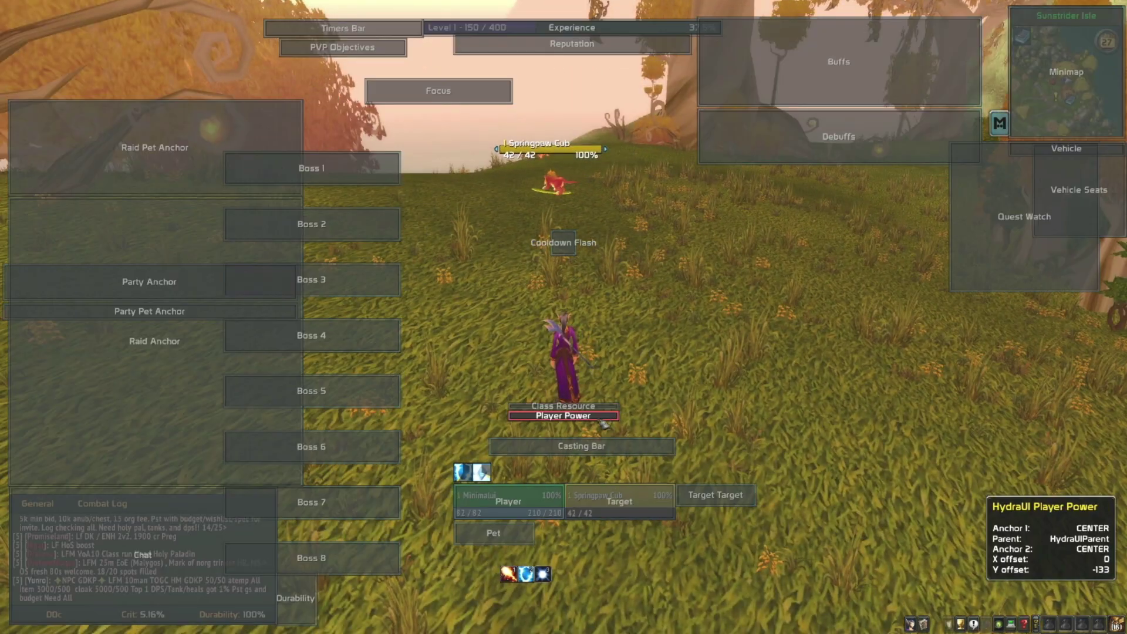
# - Move the Player Power, Class Resource and Cooldown Flash anchors close to the unit frames and lock the layout with /hui move
pyautogui.moveTo(586, 418)
pyautogui.mouseDown()
pyautogui.moveTo(600, 433)
pyautogui.moveTo(589, 421)
pyautogui.mouseUp()
pyautogui.moveTo(564, 243); pyautogui.dragTo(441, 498)
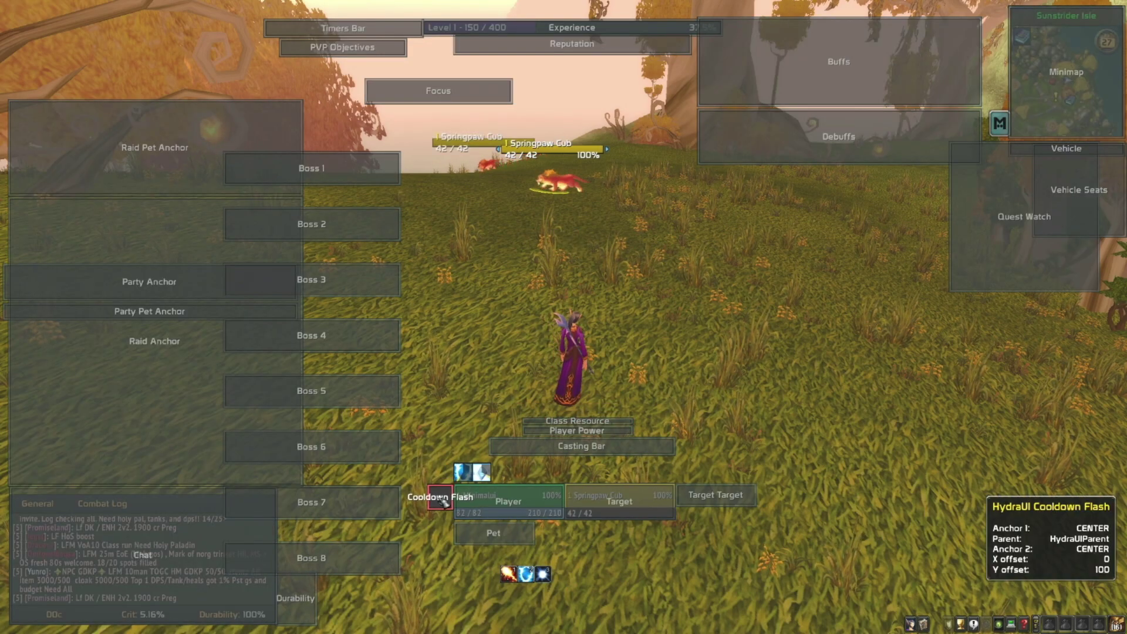
pyautogui.write('/hui move')
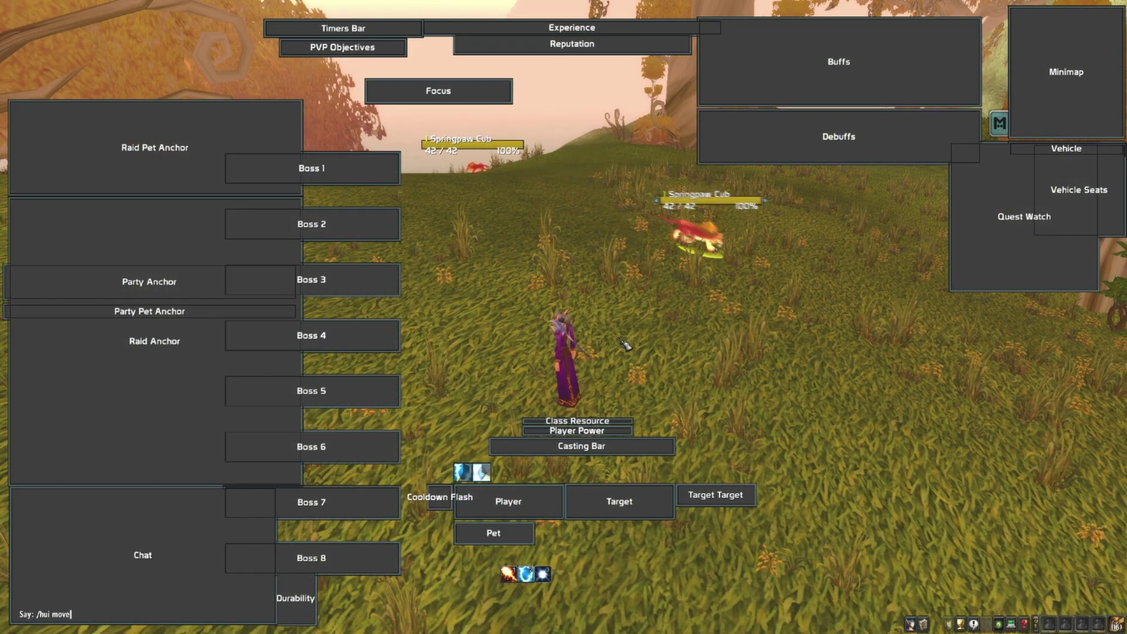
pyautogui.press('Return')
# - Test the casting bar and unit frames by killing the Springpaw Cub with Fireball and looting its corpse
pyautogui.press('w')
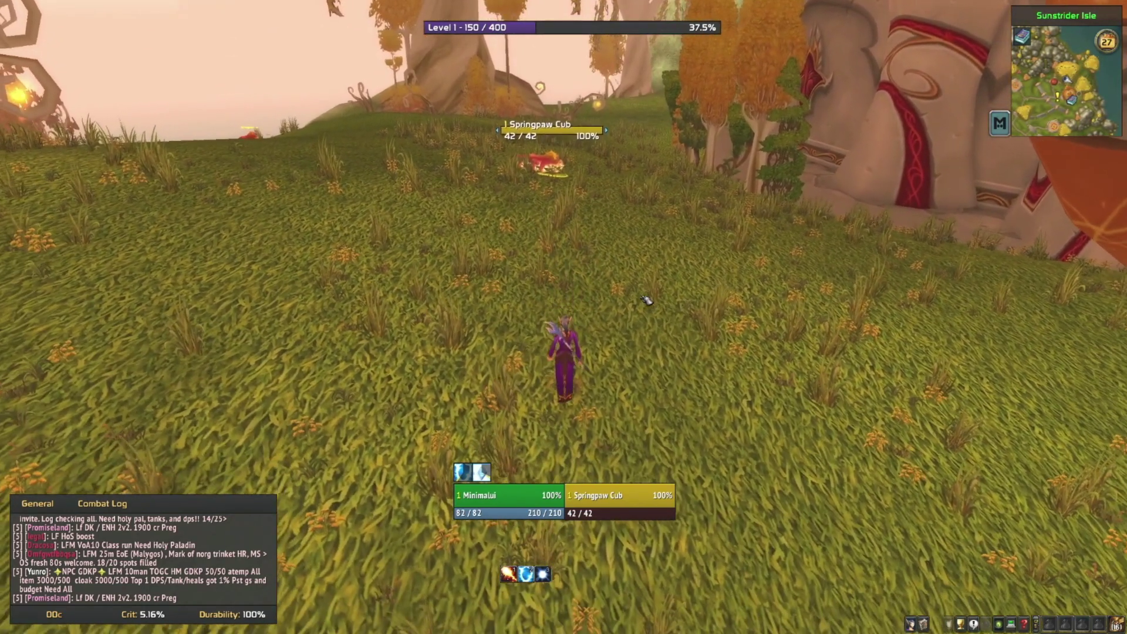
pyautogui.press('1')
pyautogui.scroll(-4, 645, 301)
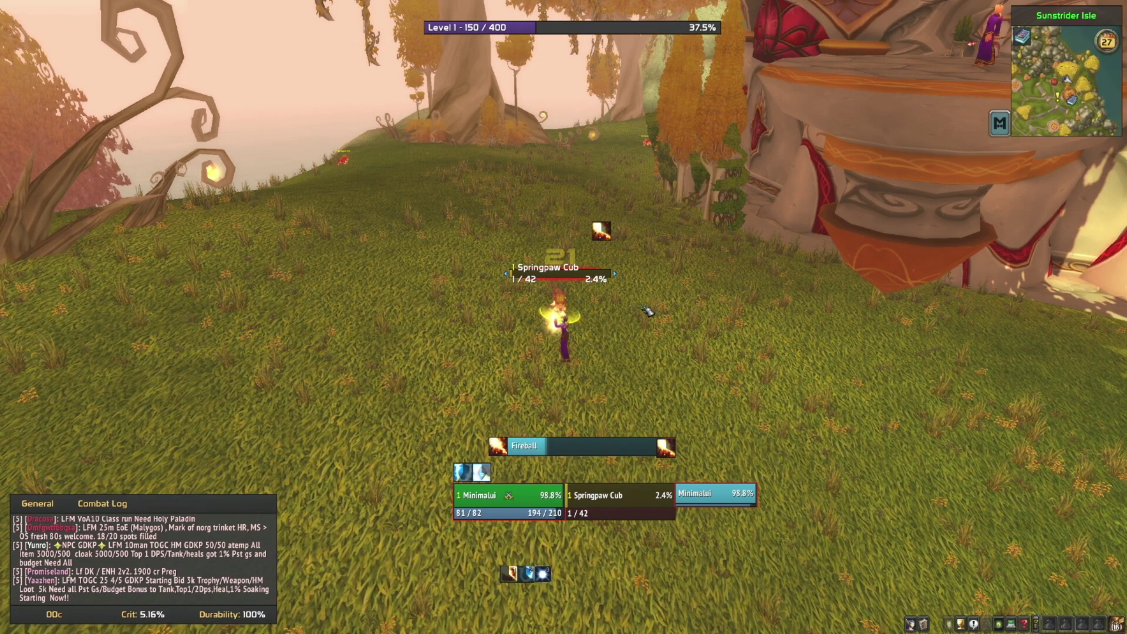
pyautogui.rightClick(558, 309)
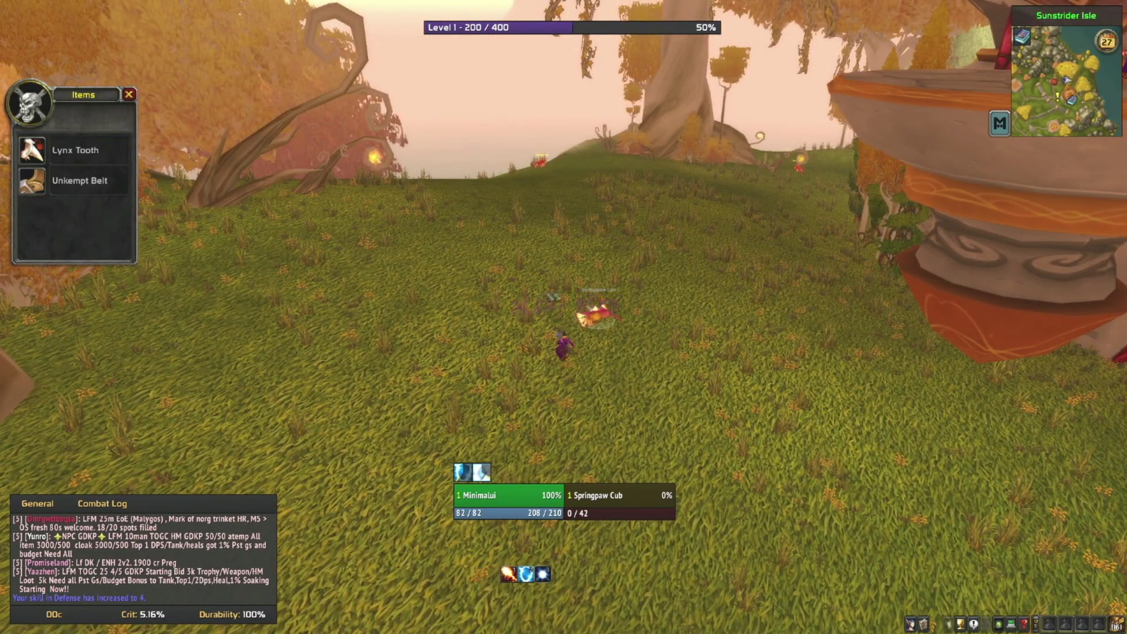
pyautogui.press('w')
pyautogui.keyDown('shift'); pyautogui.rightClick(597, 334); pyautogui.keyUp('shift')
# - Target another Springpaw Cub, defeat it with Fireball to check the frames in combat, and loot it
pyautogui.press('w')
pyautogui.press('Tab')
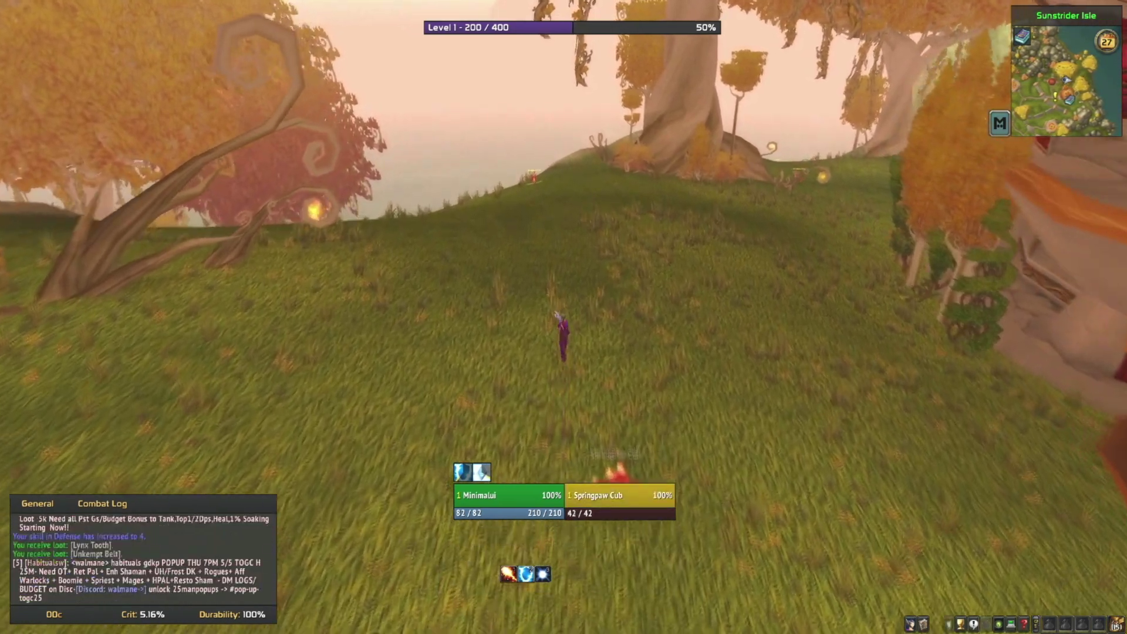
pyautogui.press('2')
pyautogui.press('1')
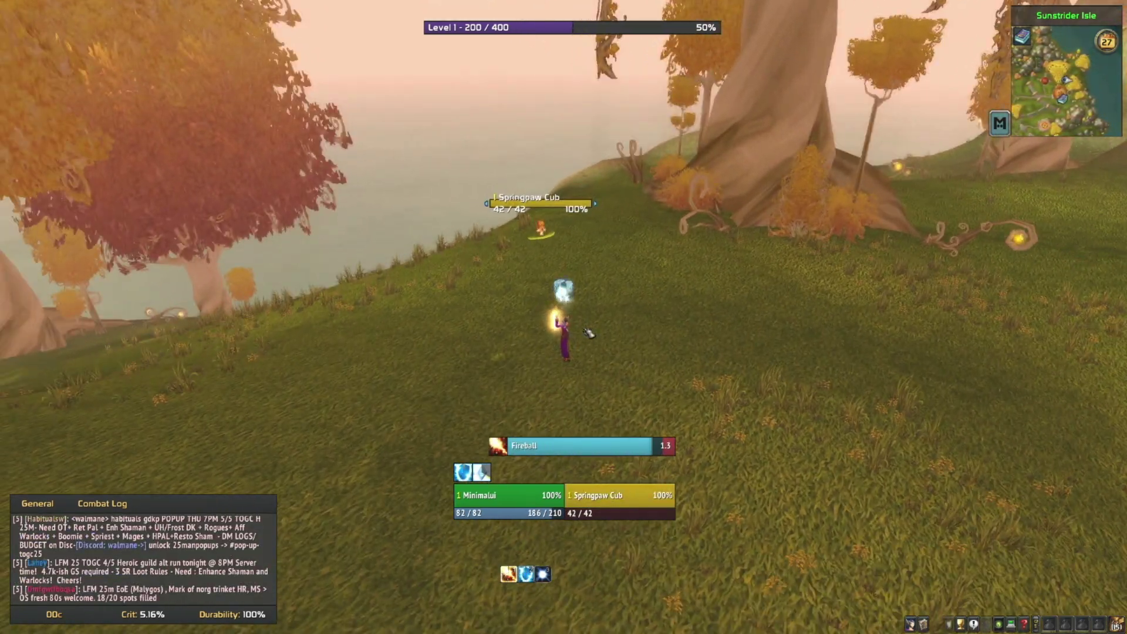
pyautogui.press('1')
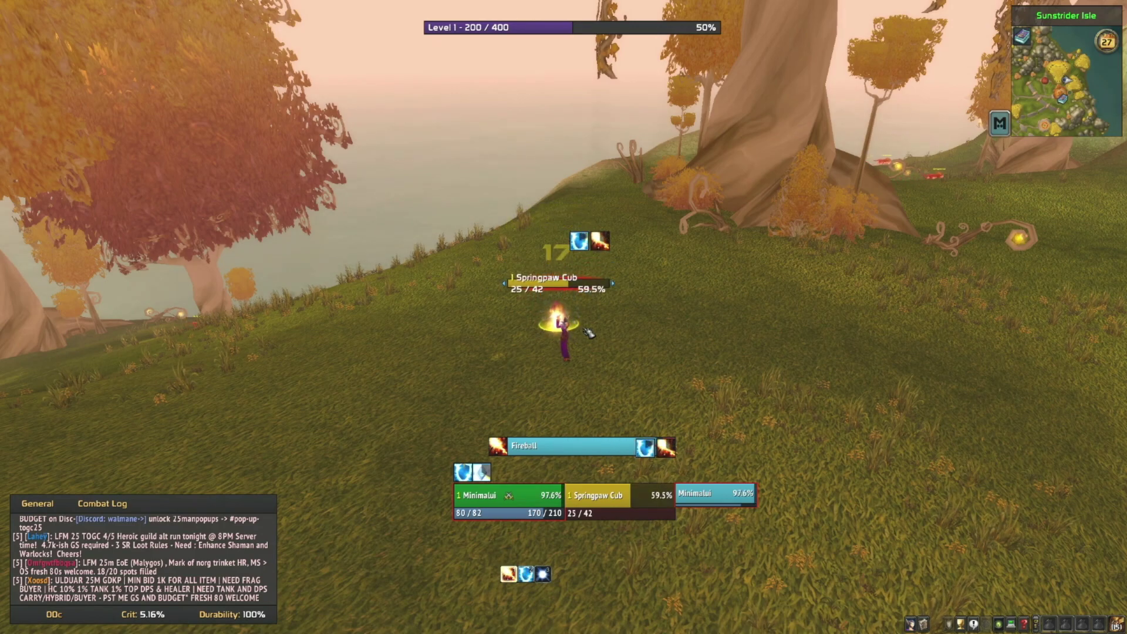
pyautogui.press('1')
pyautogui.rightClick(573, 326)
pyautogui.moveTo(572, 326); pyautogui.dragTo(474, 330)
pyautogui.write('w')
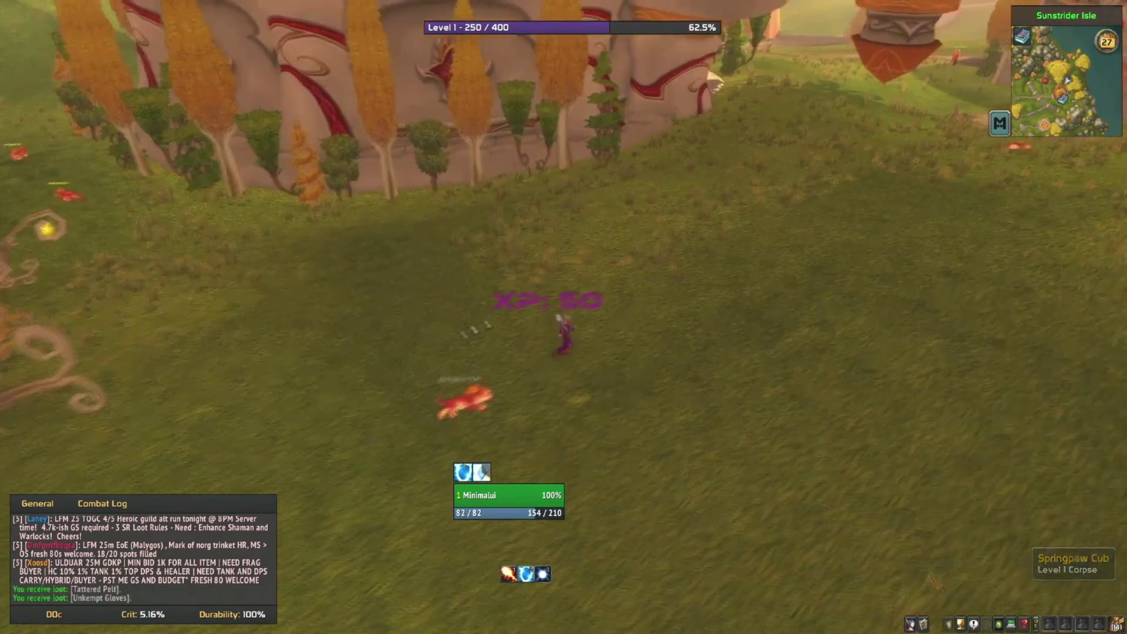
# - Unlock the frames with /hui move and relocate the Minimap to the lower-right corner, just above the micro menu
pyautogui.write('/hui move')
pyautogui.press('Return')
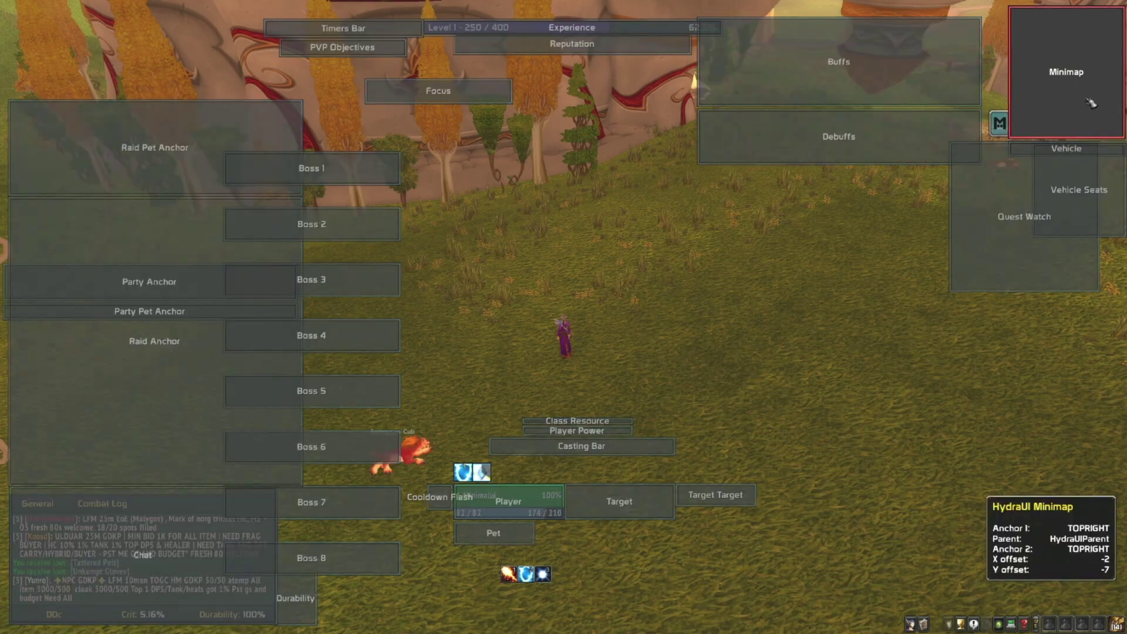
pyautogui.moveTo(1091, 101); pyautogui.dragTo(988, 511)
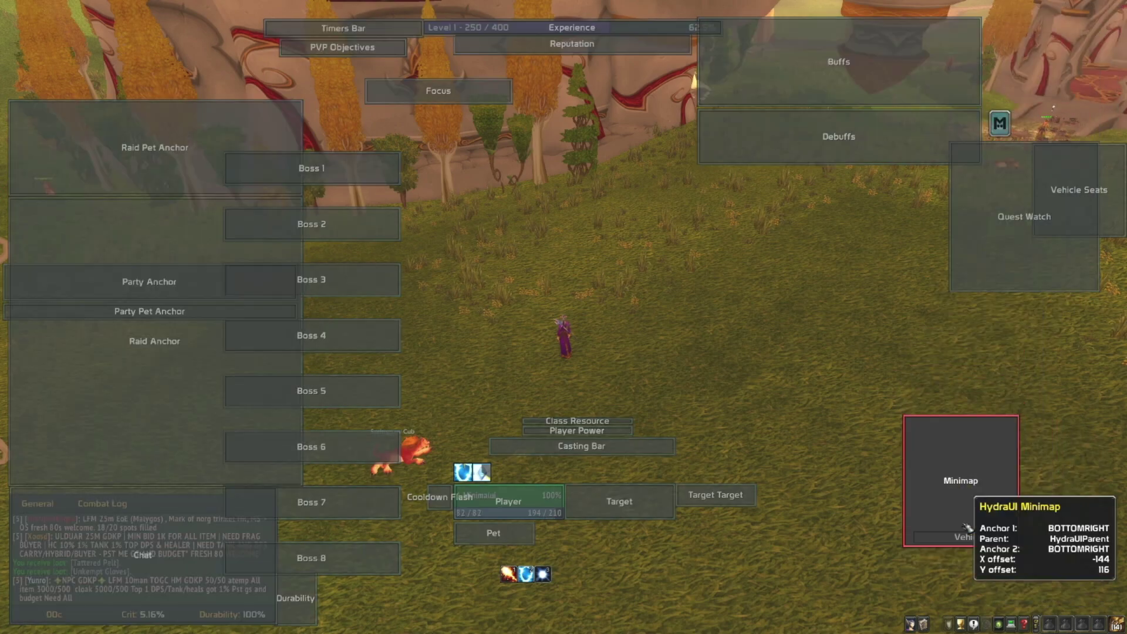
pyautogui.moveTo(931, 480); pyautogui.dragTo(1038, 551)
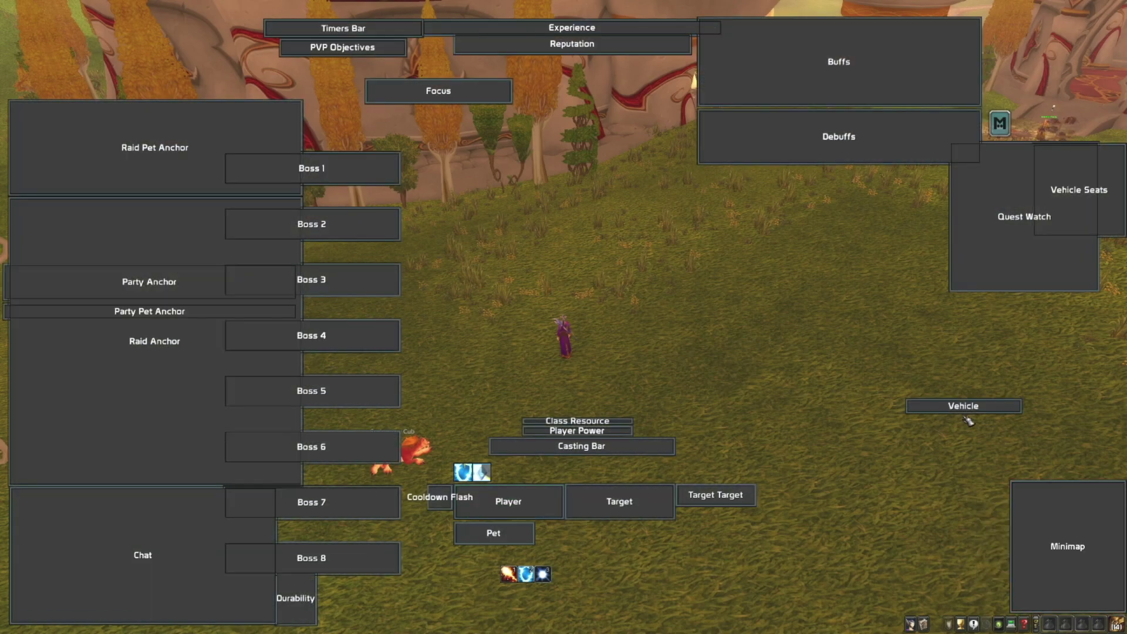
# - Place the Vehicle anchor directly on top of the Minimap and lock the frames with /hui move
pyautogui.moveTo(966, 410); pyautogui.dragTo(1026, 447)
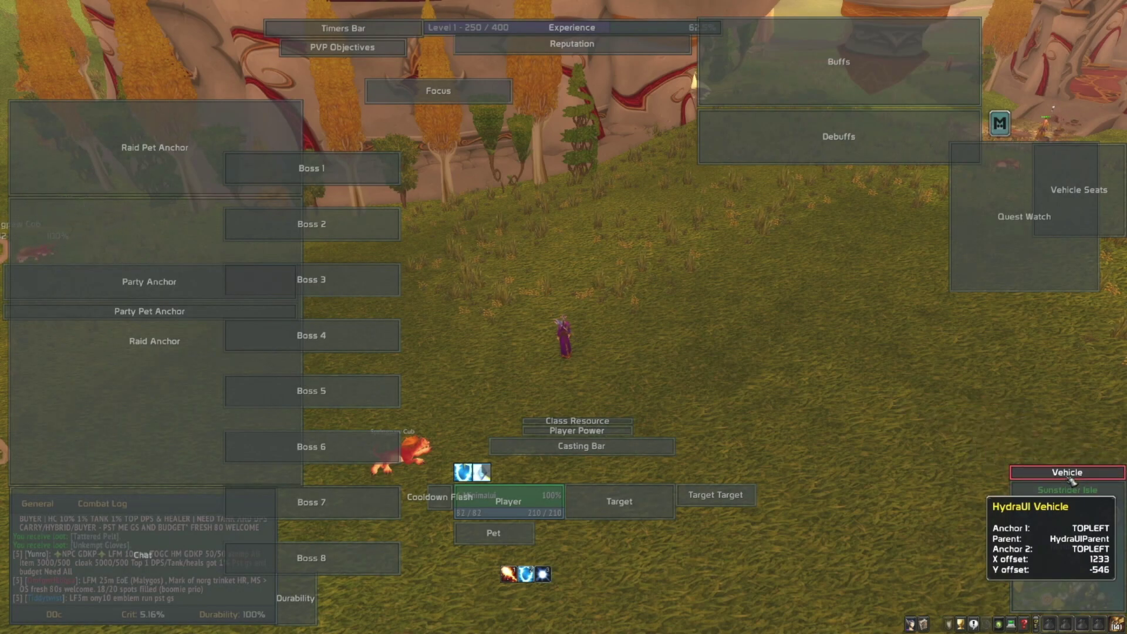
pyautogui.moveTo(1072, 480); pyautogui.dragTo(1072, 480)
pyautogui.write('/hui mo')
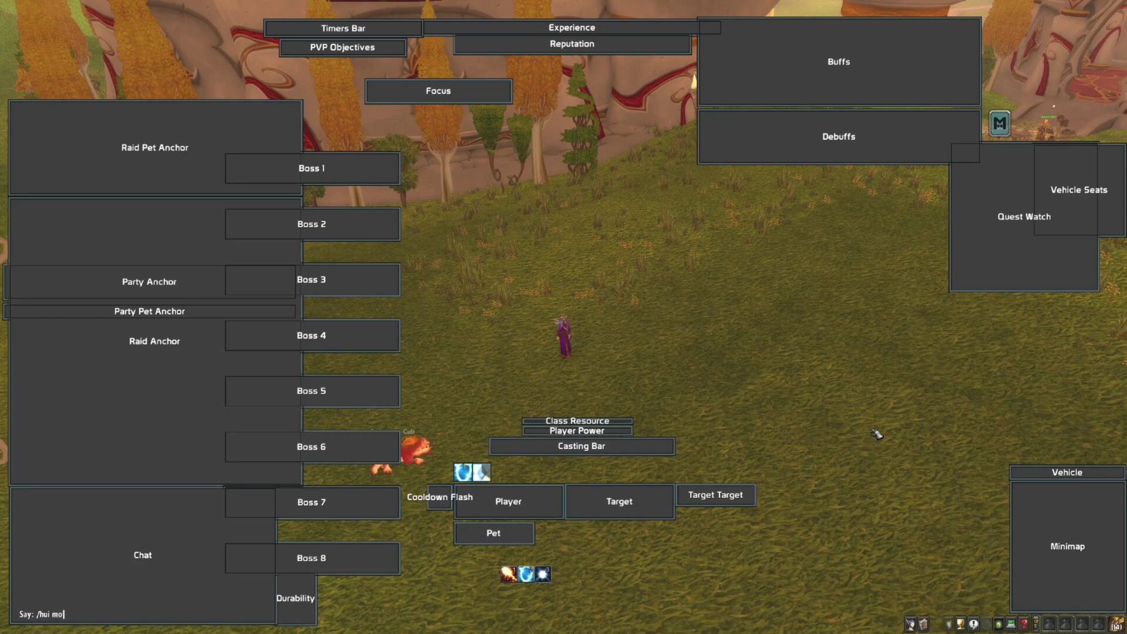
pyautogui.write('ve')
pyautogui.press('Return')
pyautogui.moveTo(812, 361); pyautogui.dragTo(812, 305)
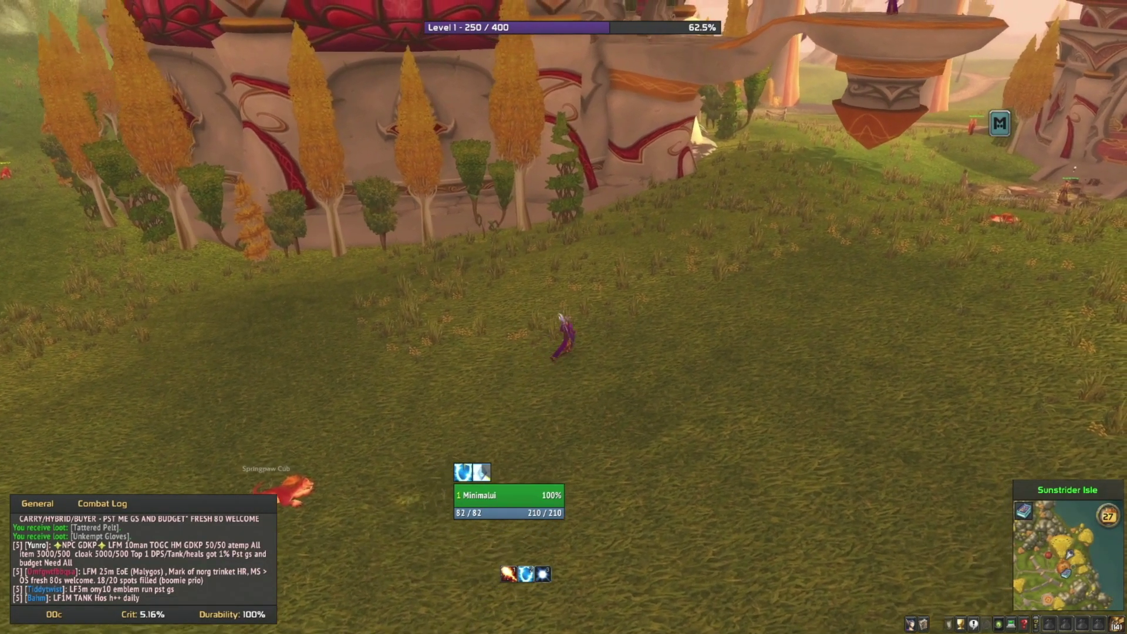
pyautogui.press('d')
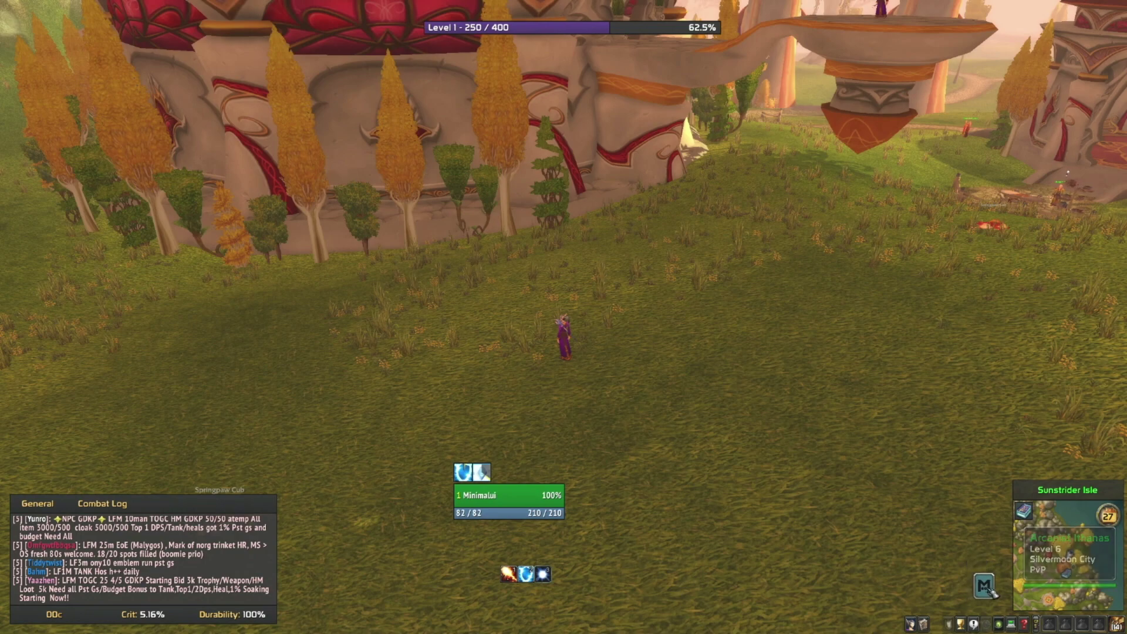